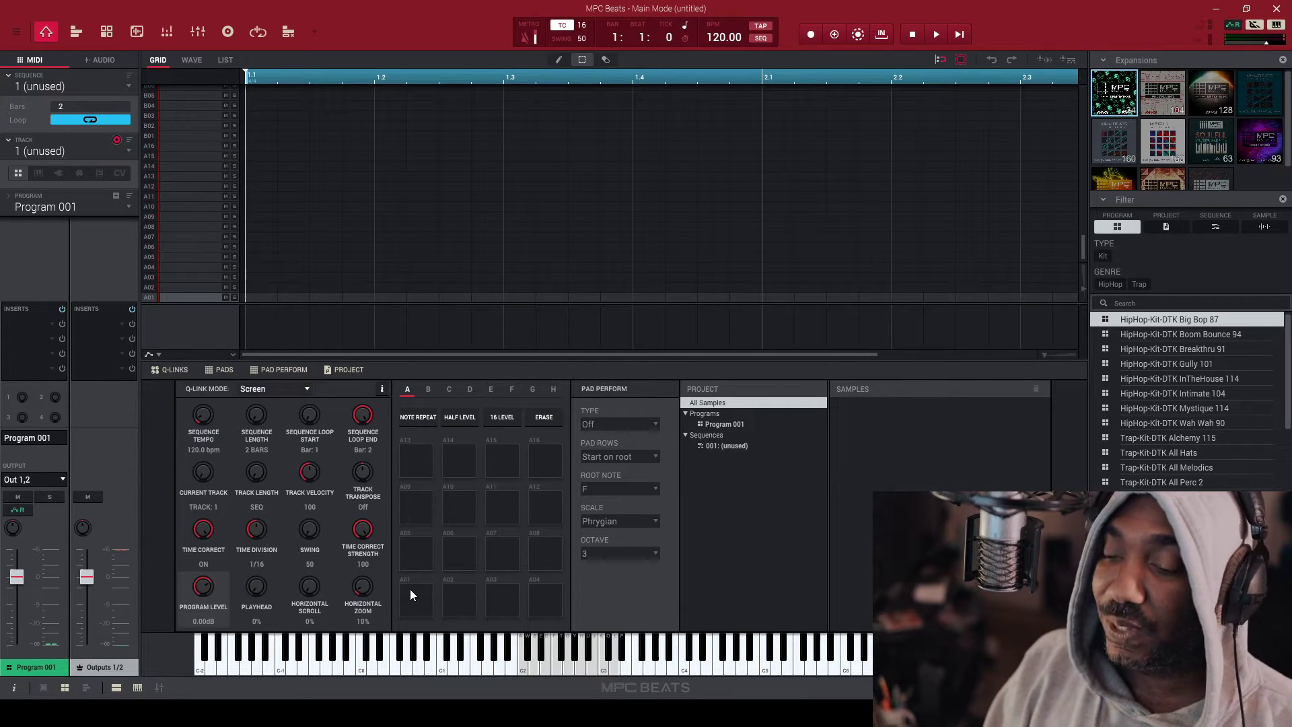
# Step: Check bank H, return to bank A, load HipHop-Kit-DTK Big Bop 87, and audition pads with Note Repeat
pyautogui.click(554, 388)
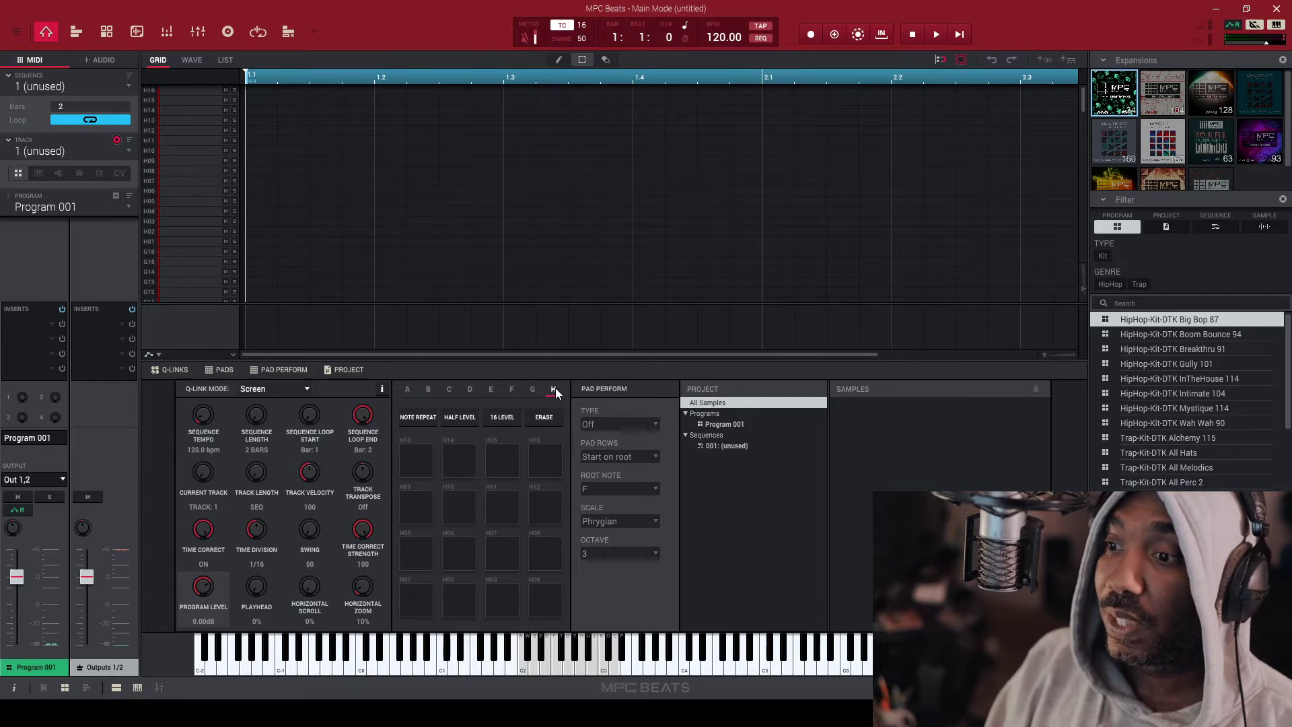
pyautogui.click(405, 389)
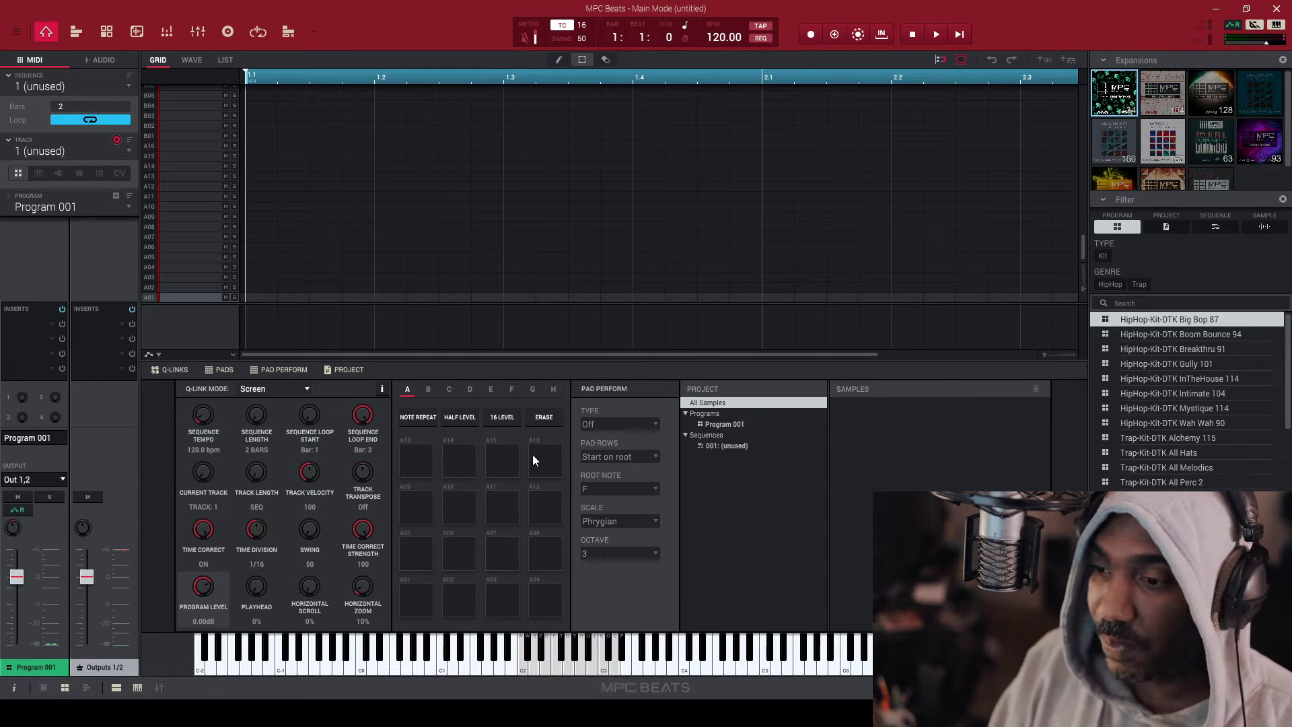
pyautogui.doubleClick(1178, 319)
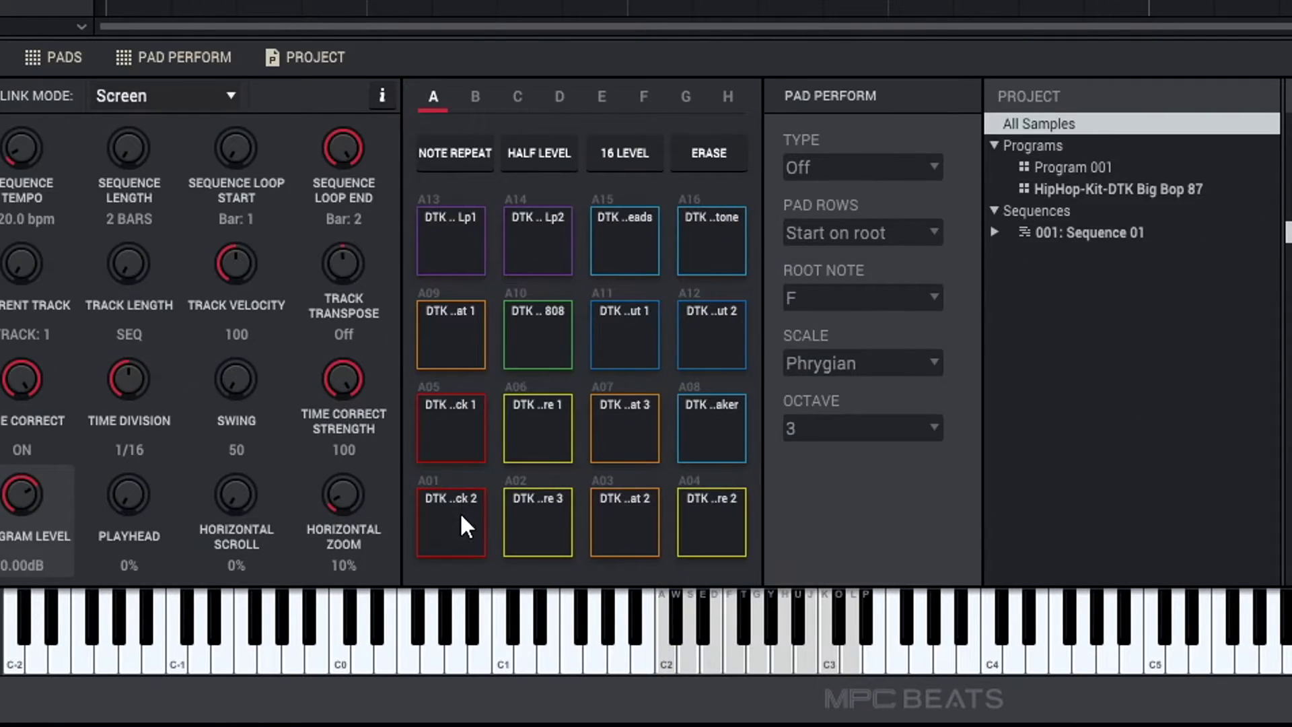
pyautogui.click(454, 424)
pyautogui.click(458, 162)
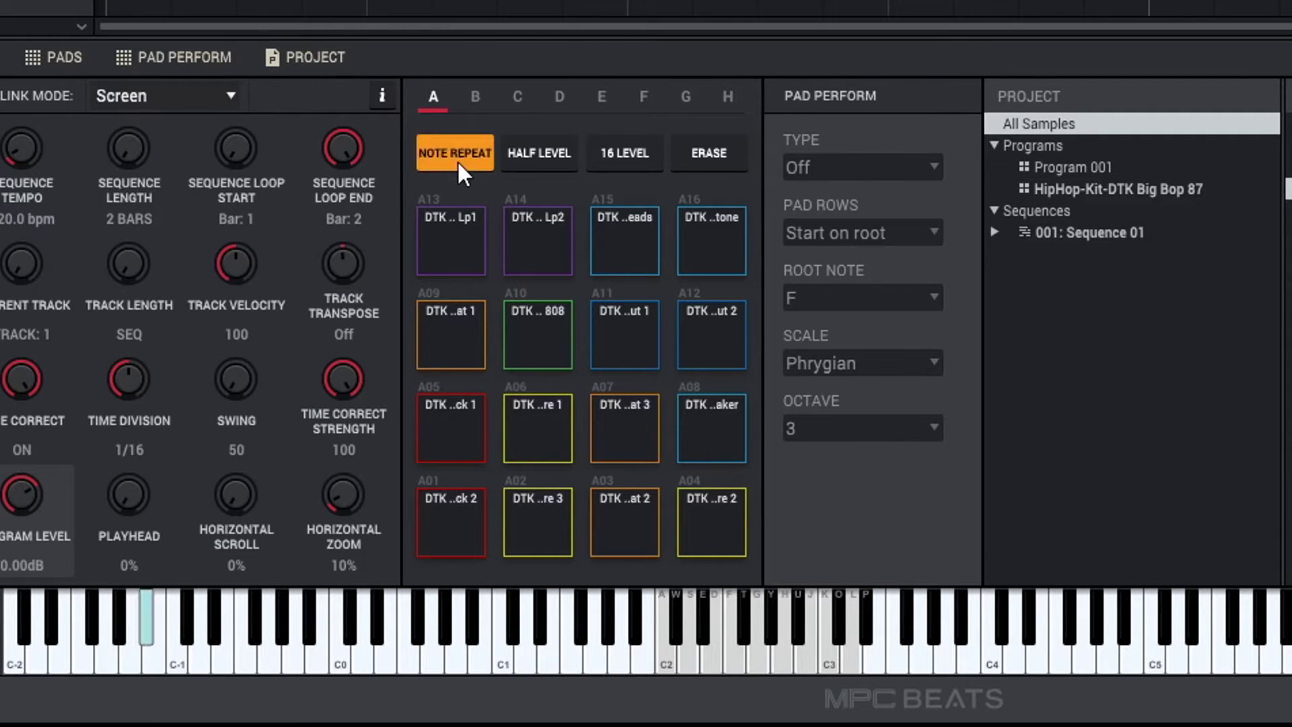
pyautogui.click(450, 338)
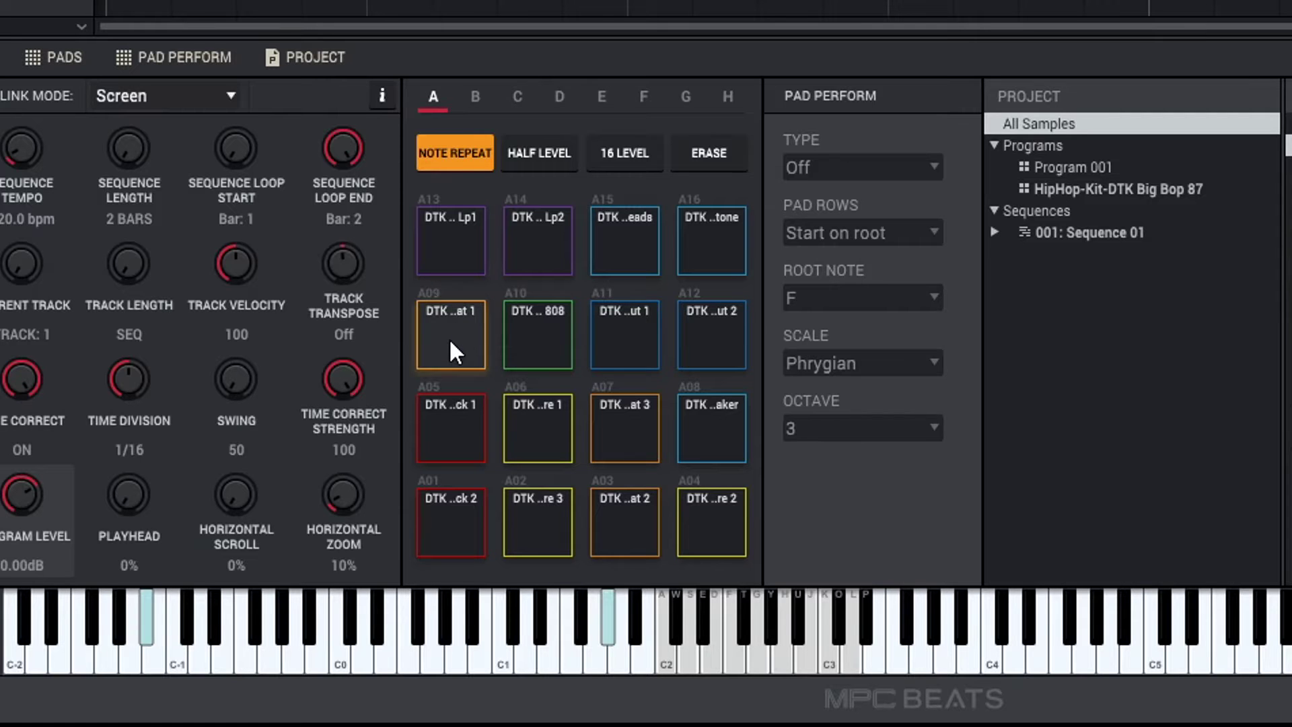
pyautogui.click(466, 156)
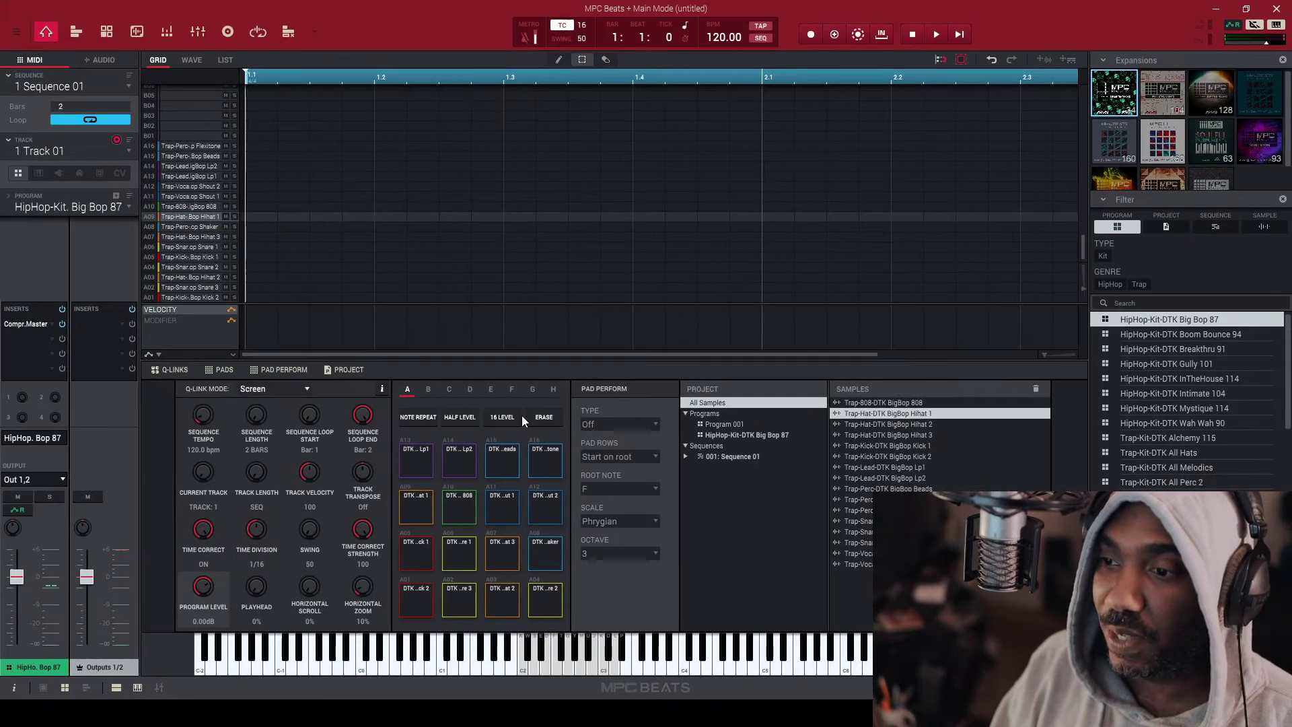
# Step: Keep Tune as the 16 Levels type, then turn 16 Levels mode off
pyautogui.click(514, 418)
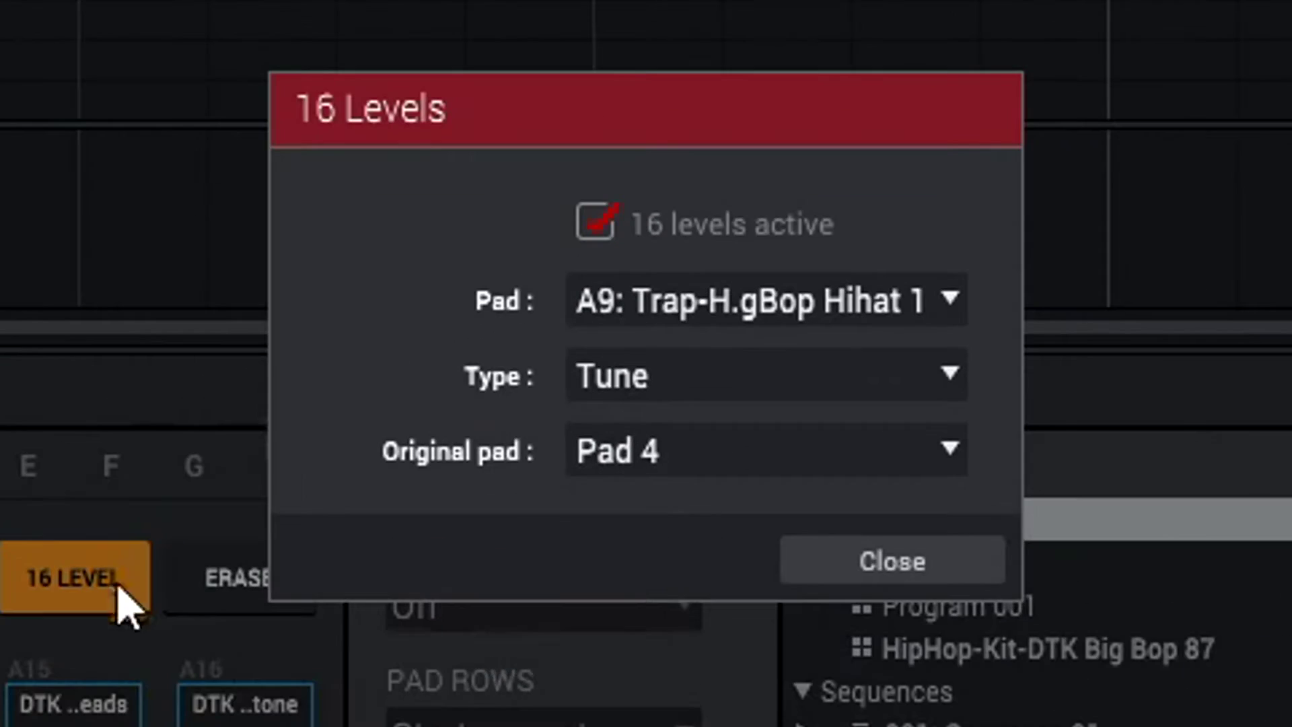
pyautogui.click(901, 372)
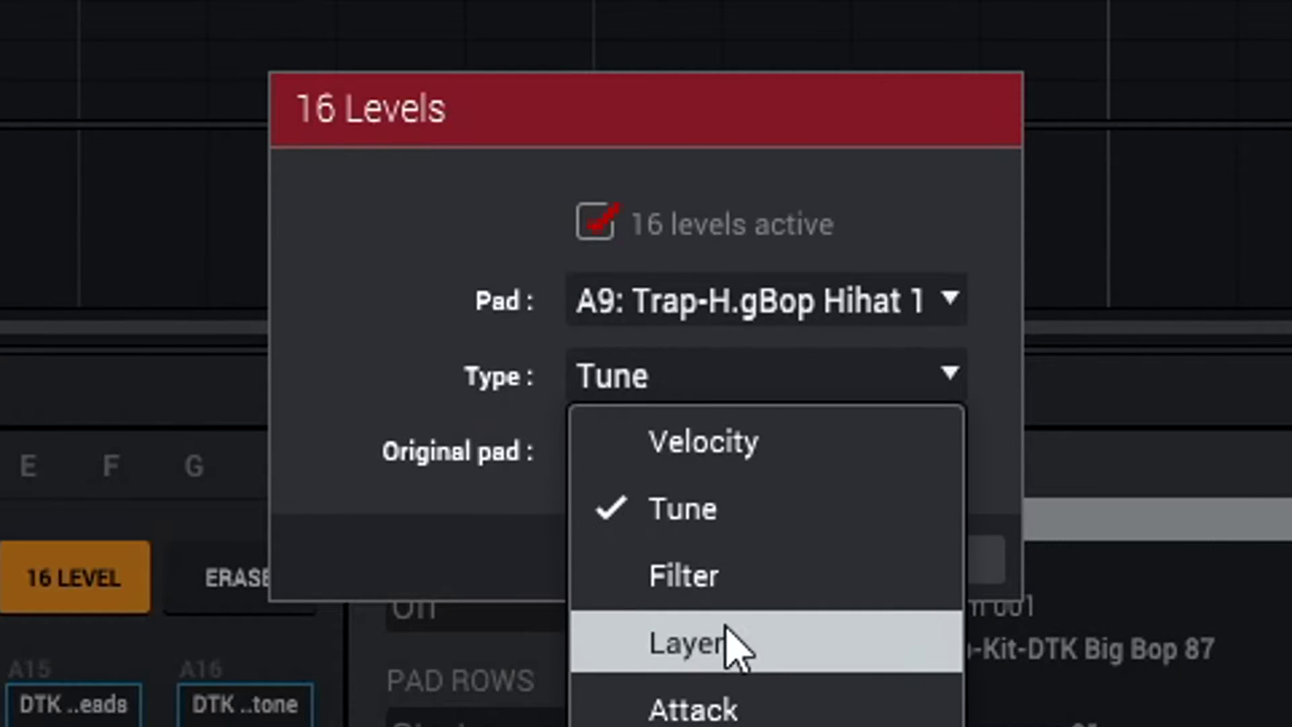
pyautogui.click(935, 189)
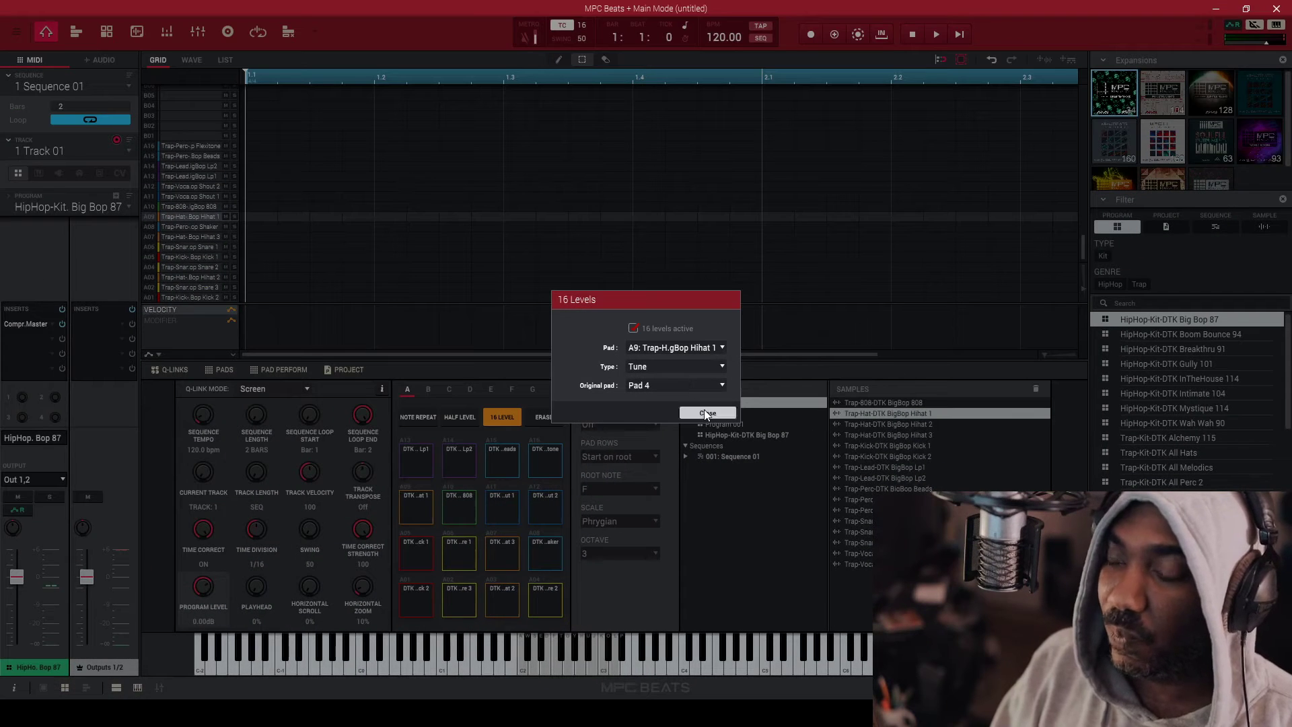
pyautogui.click(706, 413)
pyautogui.click(502, 416)
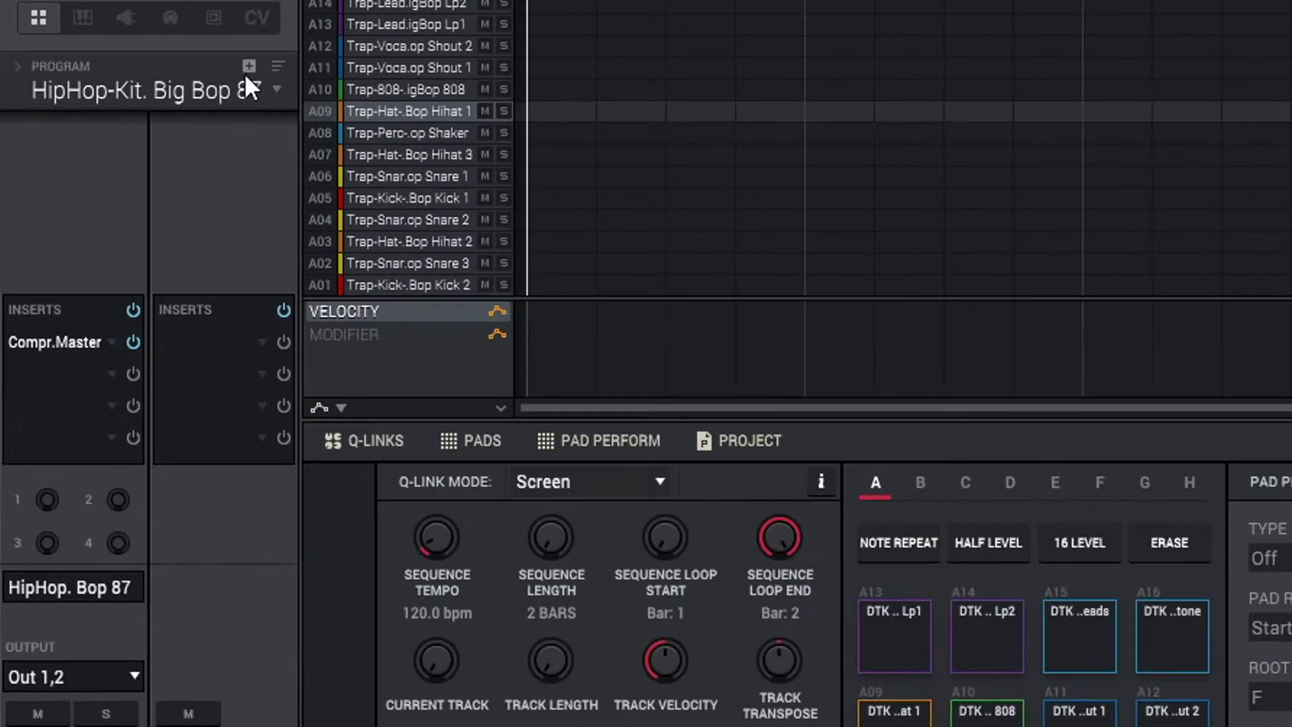
# Step: Add a new empty drum program named 'Phonk Kit' and show the drum programs folder
pyautogui.click(246, 68)
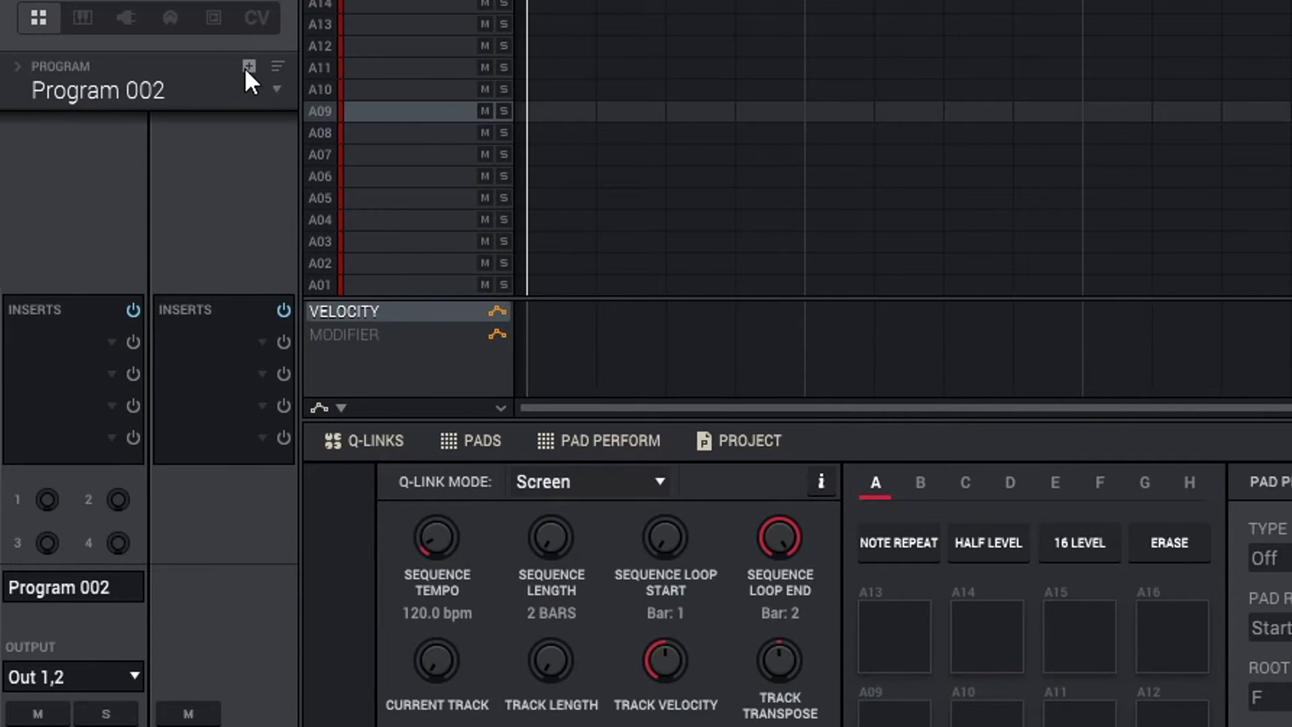
pyautogui.doubleClick(142, 87)
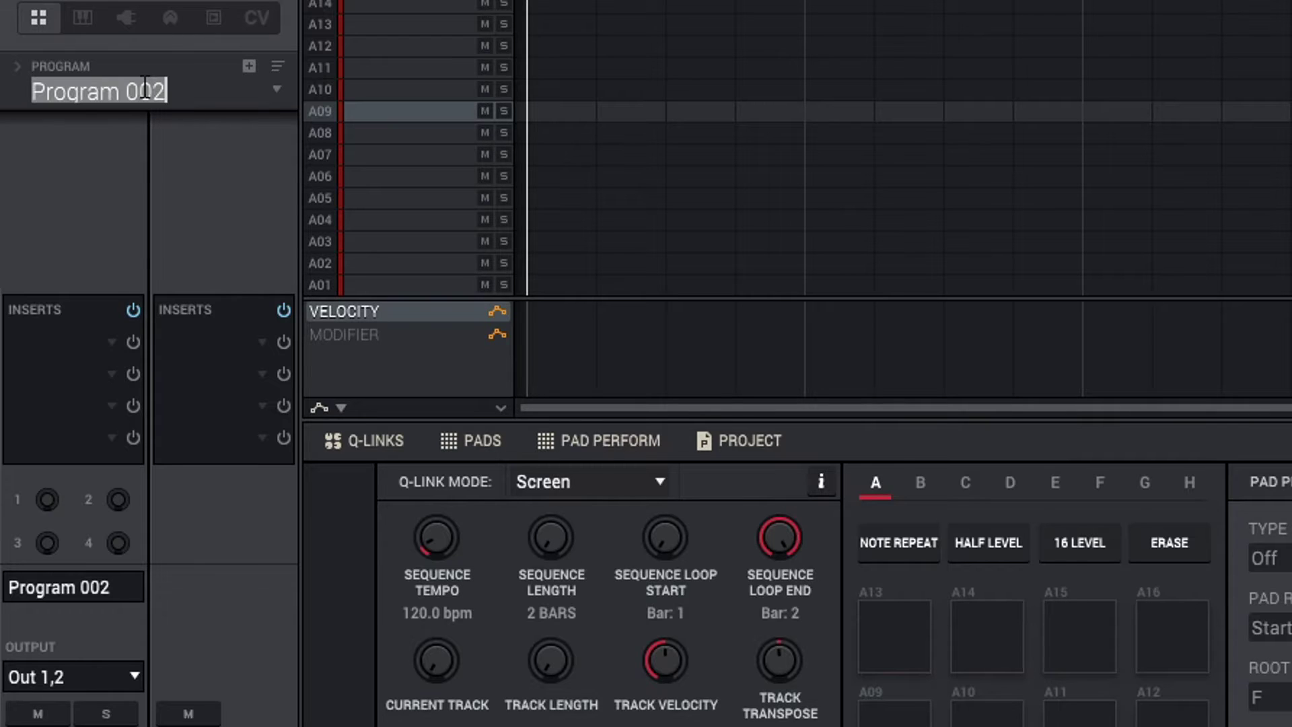
pyautogui.write('Phonk')
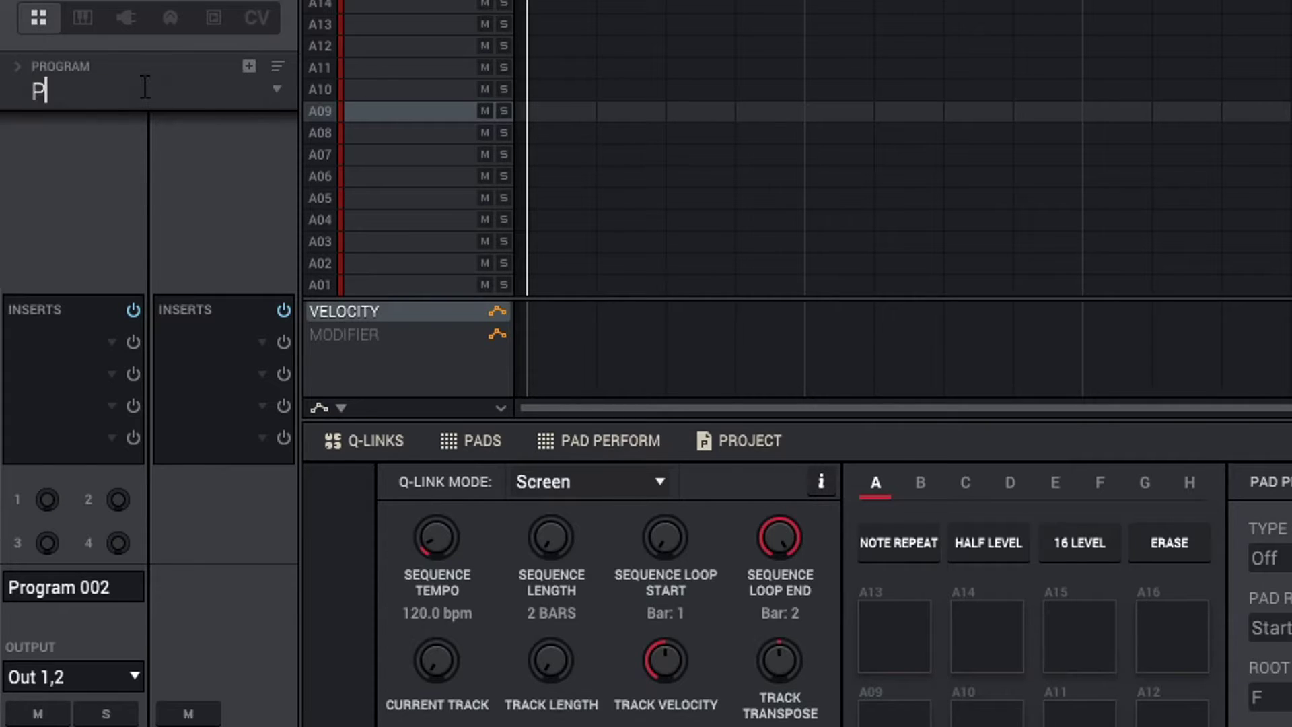
pyautogui.write(' Kit')
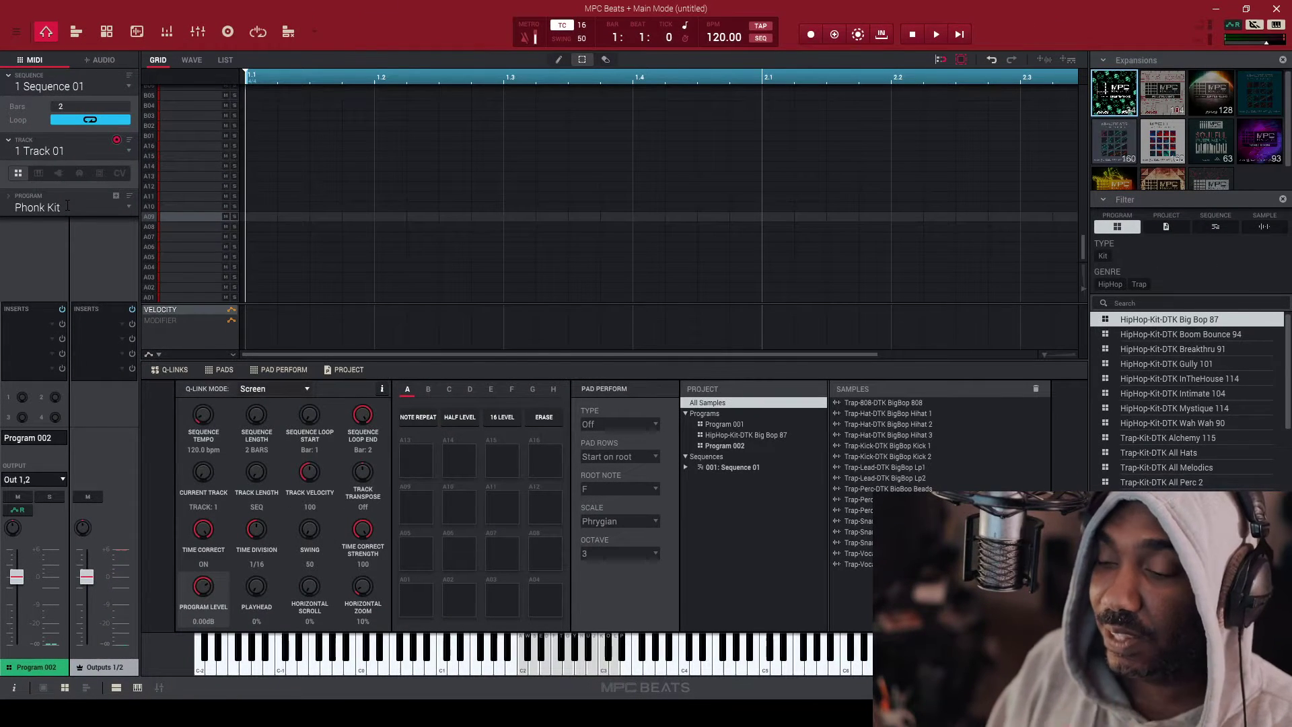
pyautogui.press('Return')
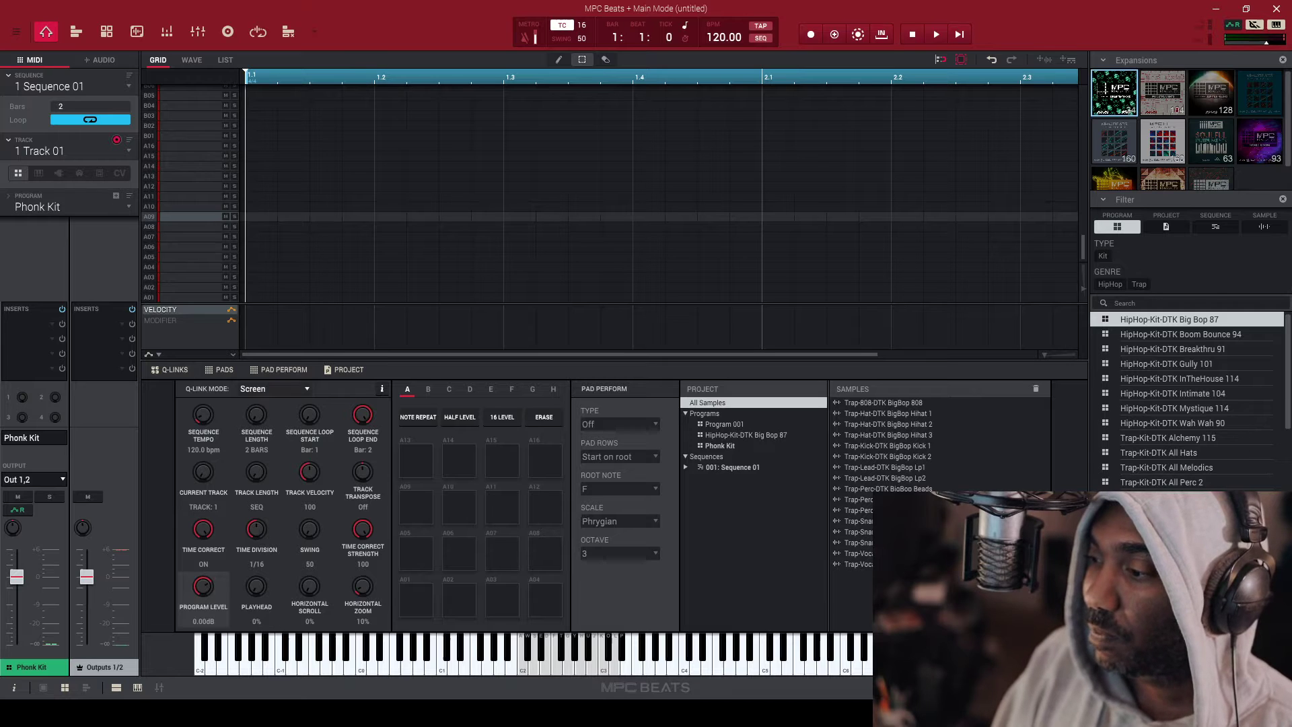
pyautogui.hotkey('ctrl', 'b')
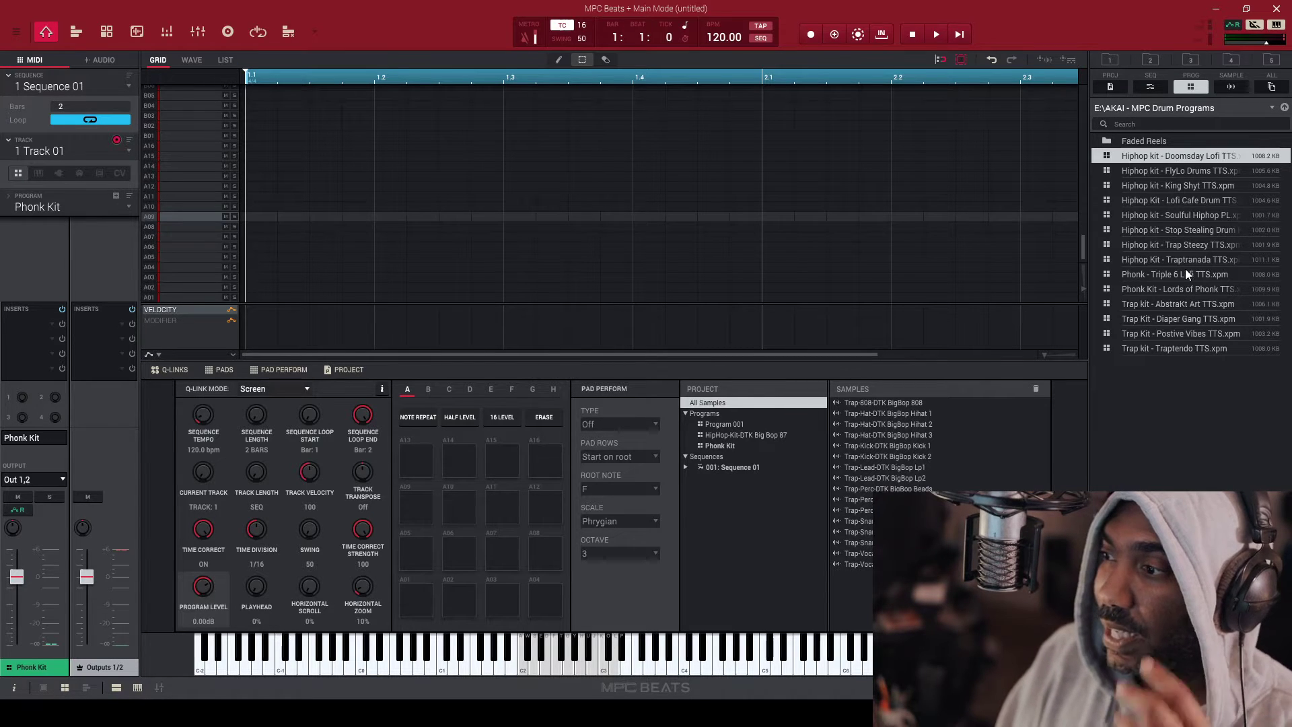
# Step: Load Phonk Kit - Lords of Phonk TTS and assign it as the track's program
pyautogui.doubleClick(1193, 289)
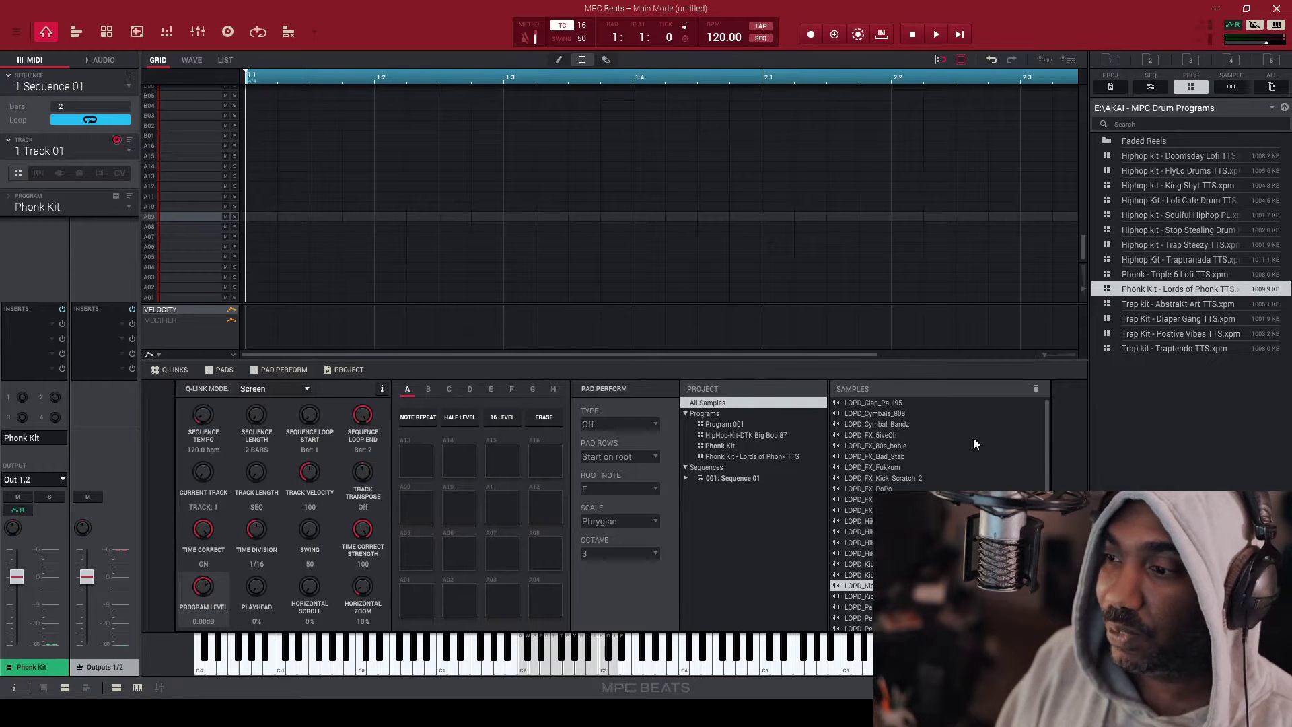
pyautogui.click(125, 209)
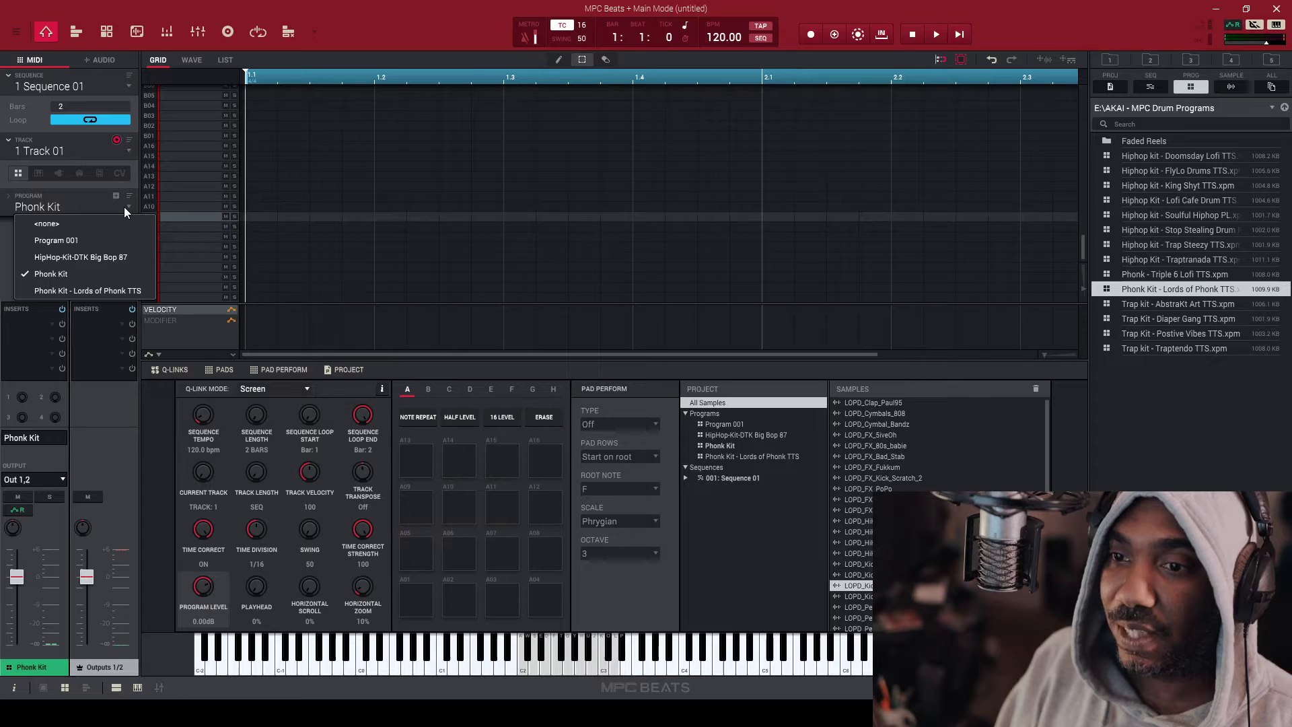
pyautogui.click(113, 290)
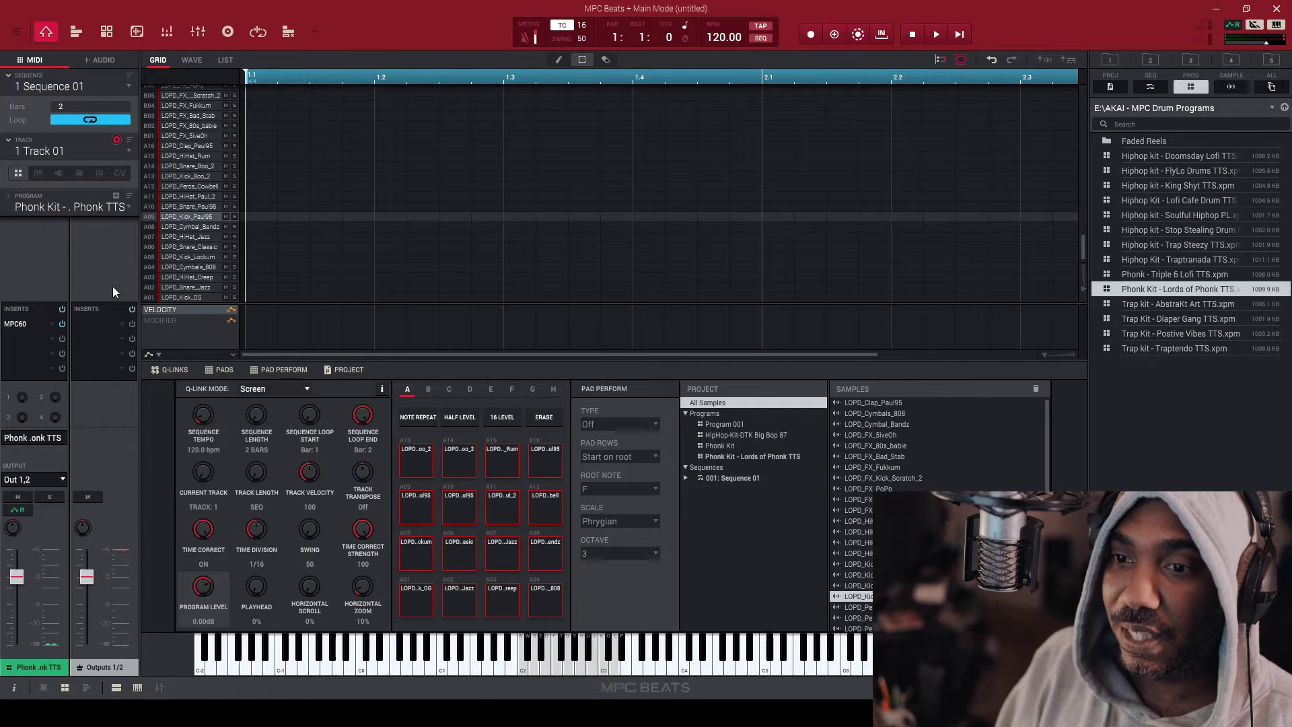
# Step: Audition pads A13, A09, A05, A01 and A02, then reopen the track's program list
pyautogui.click(433, 465)
pyautogui.click(422, 516)
pyautogui.click(421, 547)
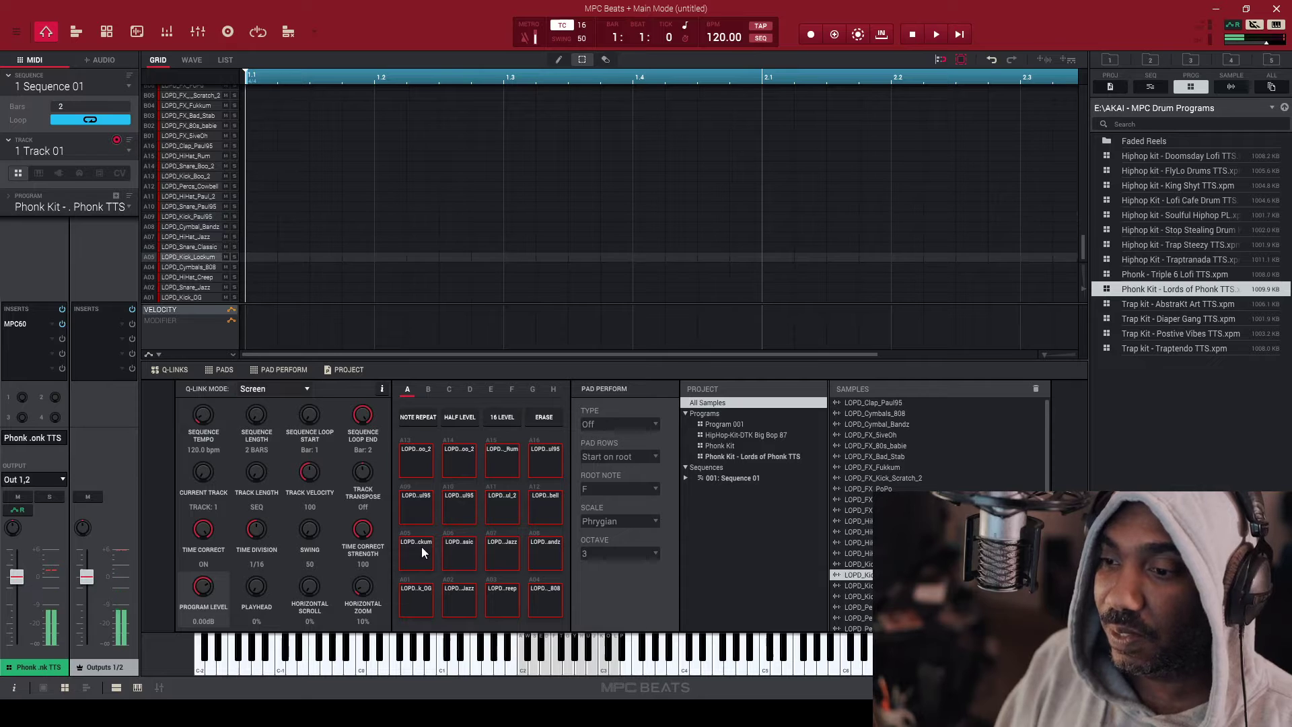
pyautogui.click(419, 588)
pyautogui.click(467, 595)
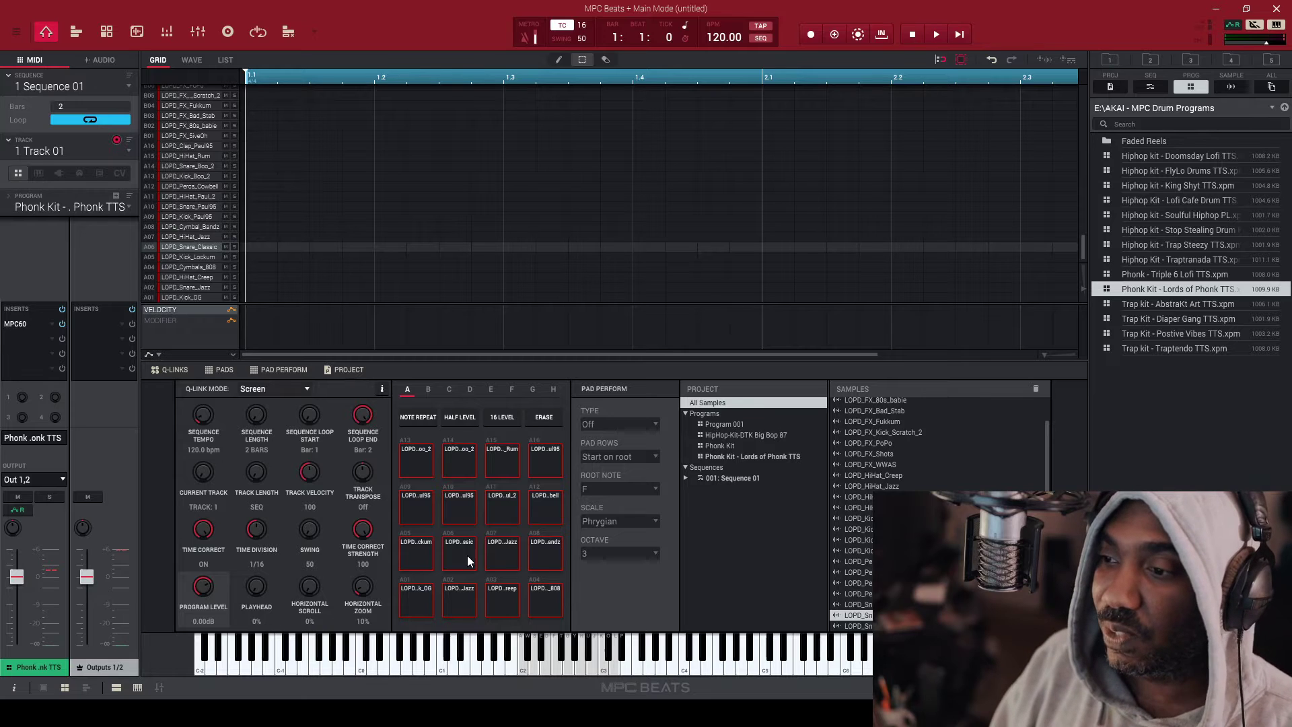
pyautogui.click(127, 210)
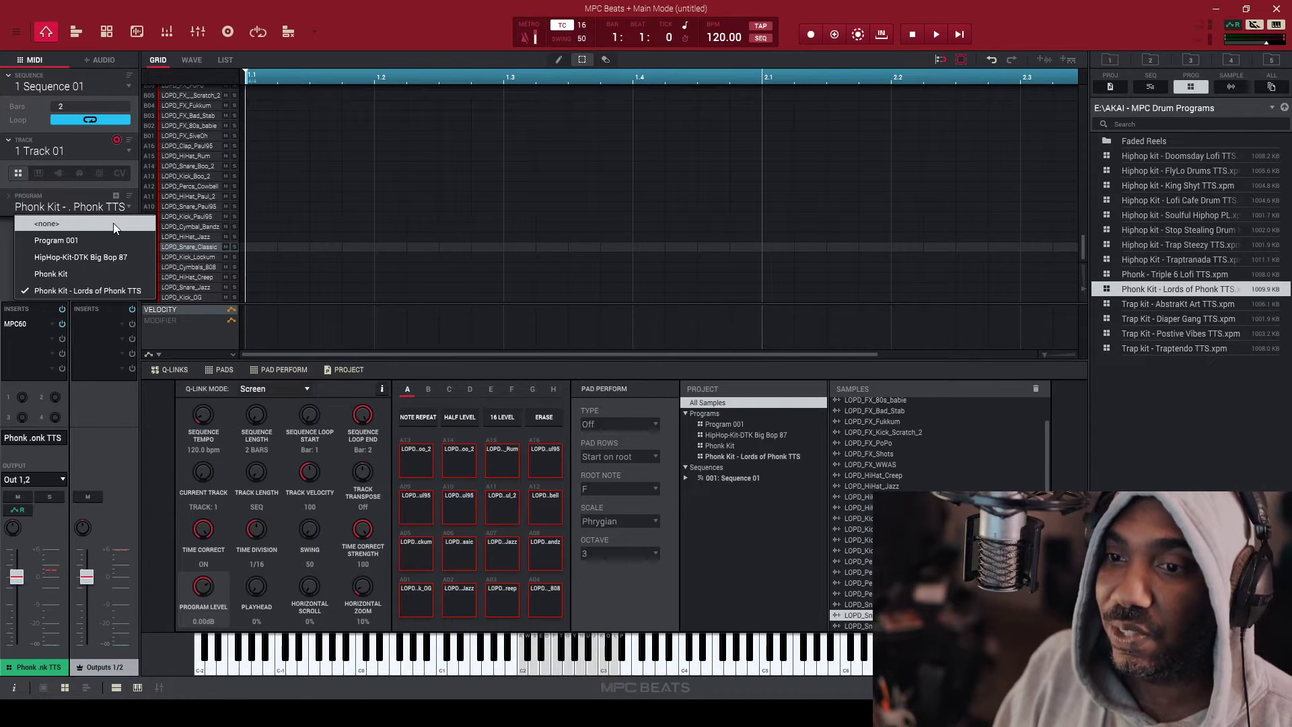
# Step: Switch the track back to Program 001 and open the Kill Bill kit folder in Ave Patches 2016
pyautogui.click(113, 237)
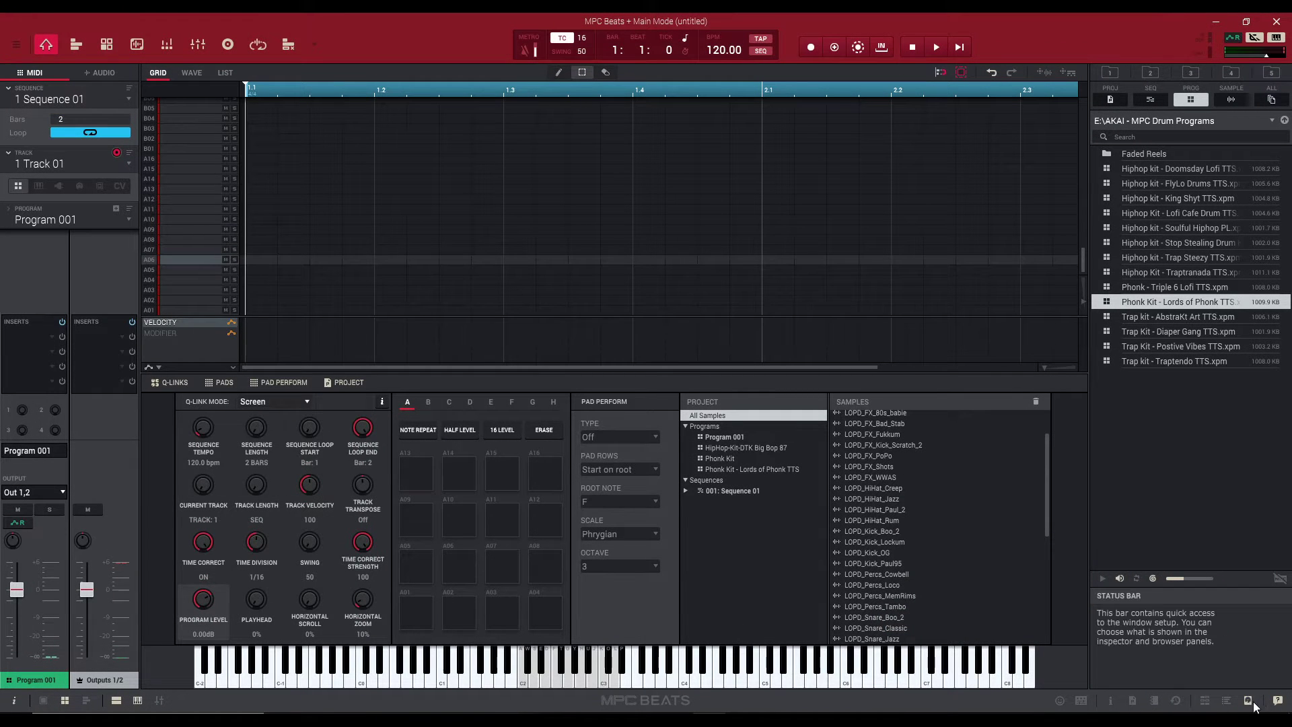
pyautogui.click(1272, 121)
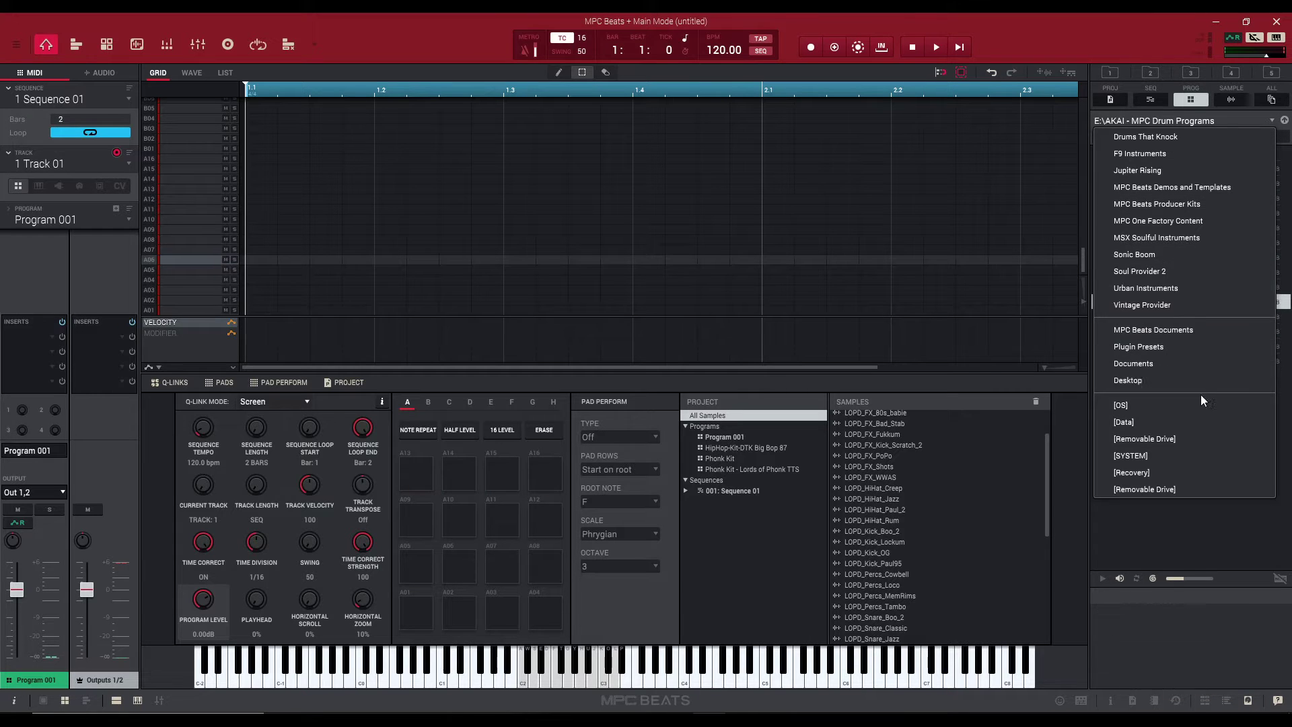
pyautogui.click(1173, 330)
pyautogui.doubleClick(1173, 282)
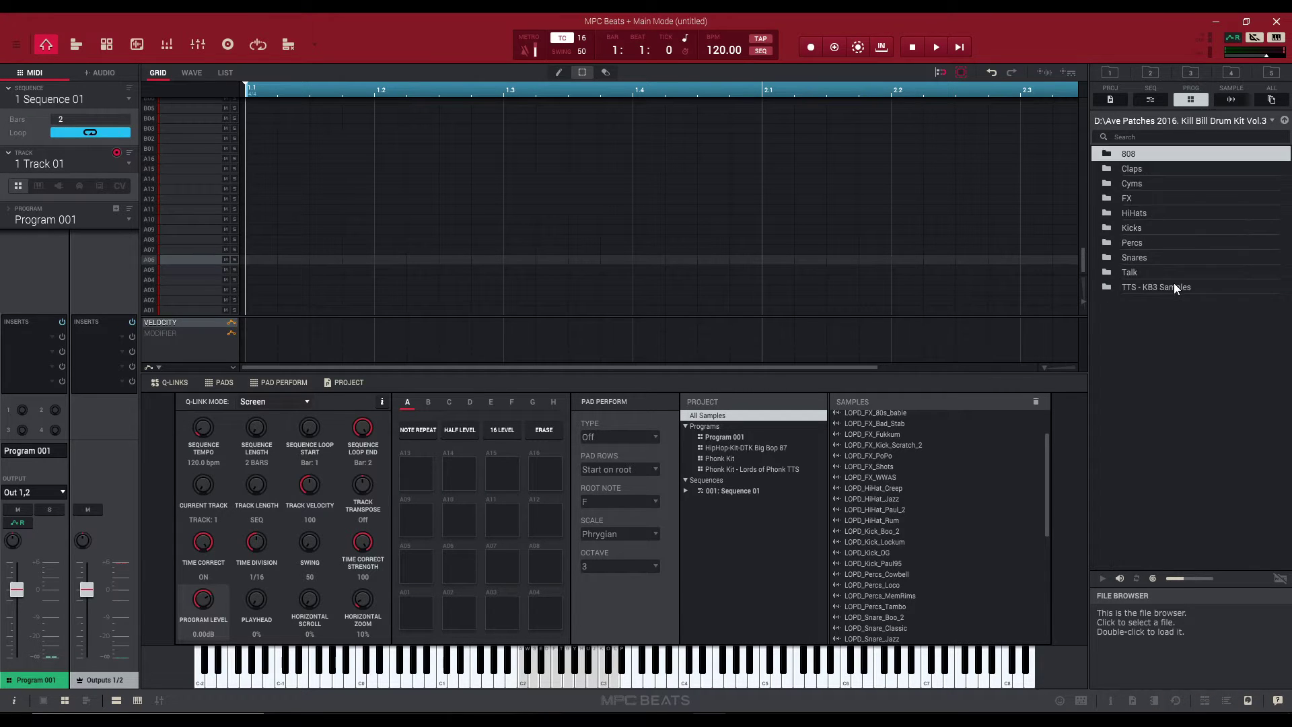
# Step: Open the Snares folder and list its snare .wav sample files
pyautogui.doubleClick(1131, 257)
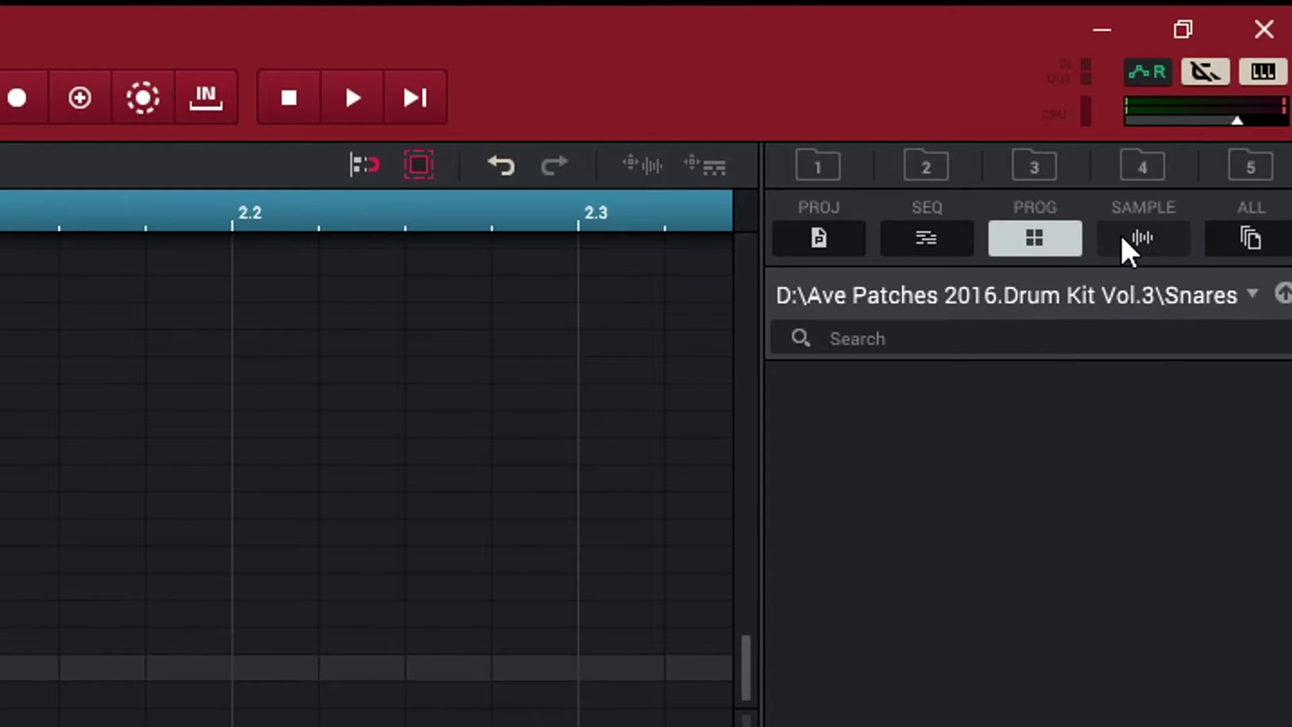
pyautogui.click(1122, 237)
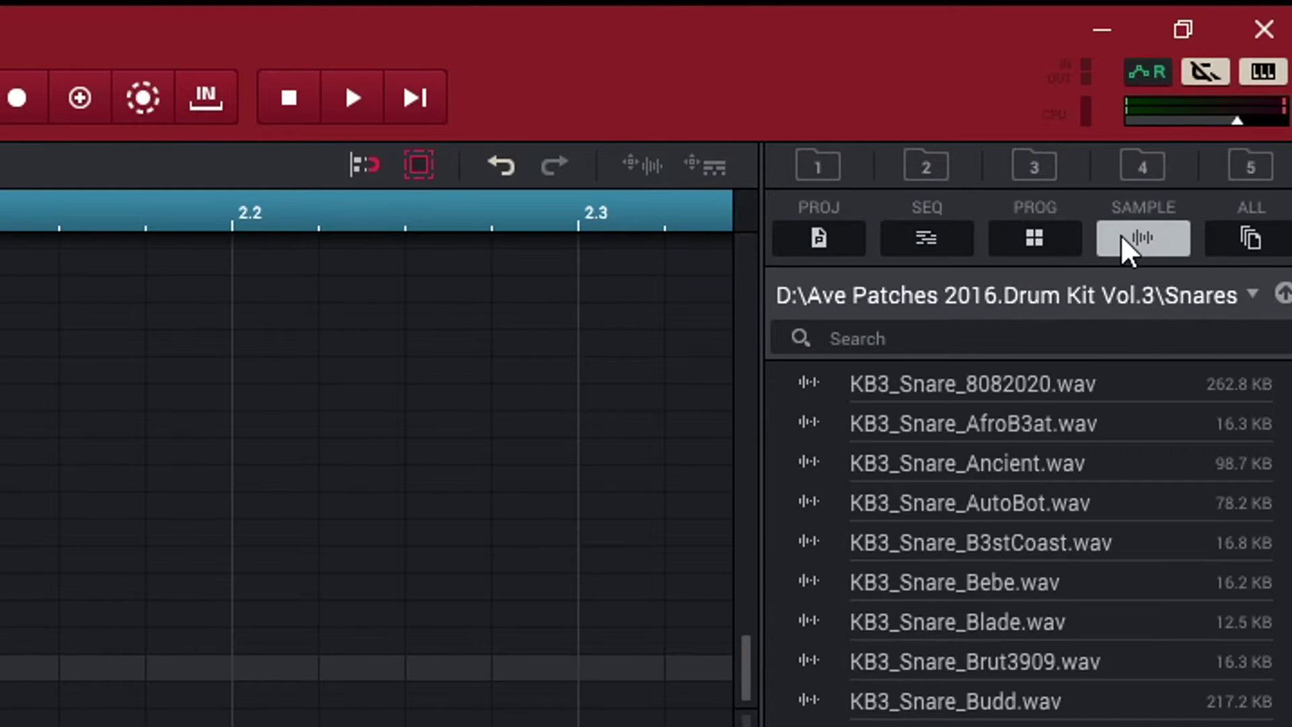
pyautogui.click(1040, 224)
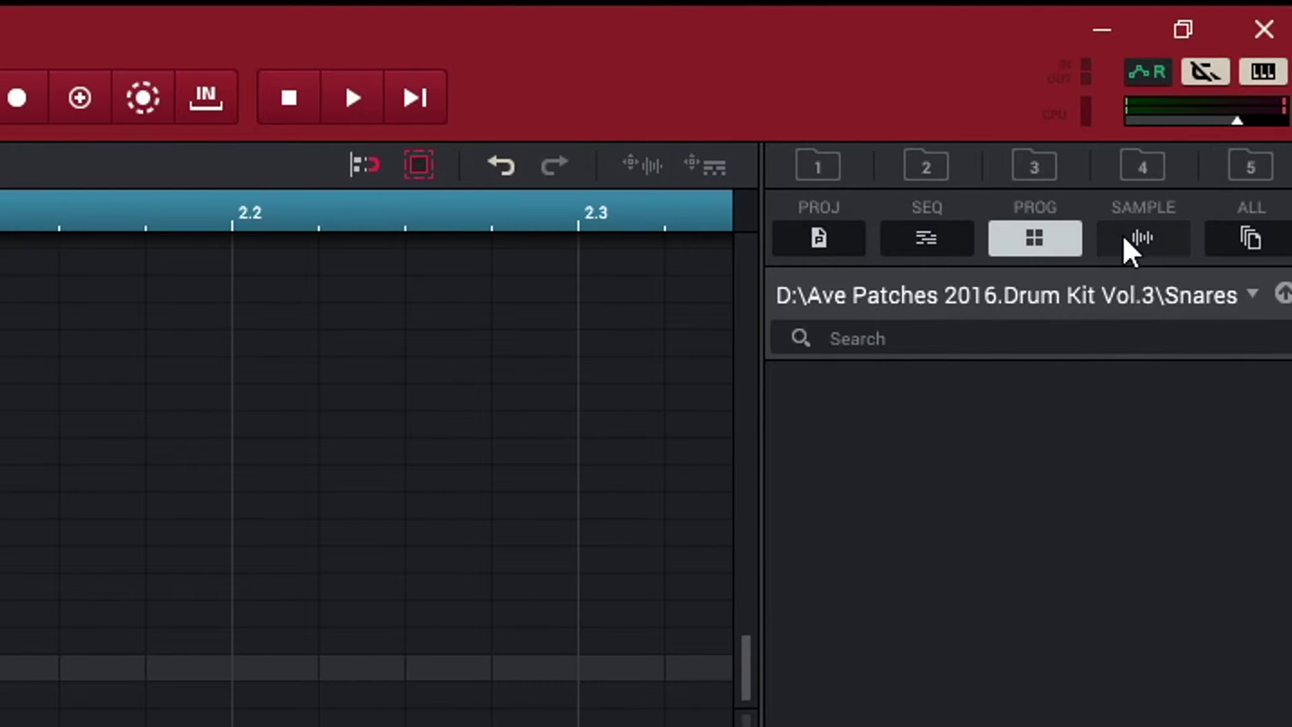
pyautogui.click(1149, 241)
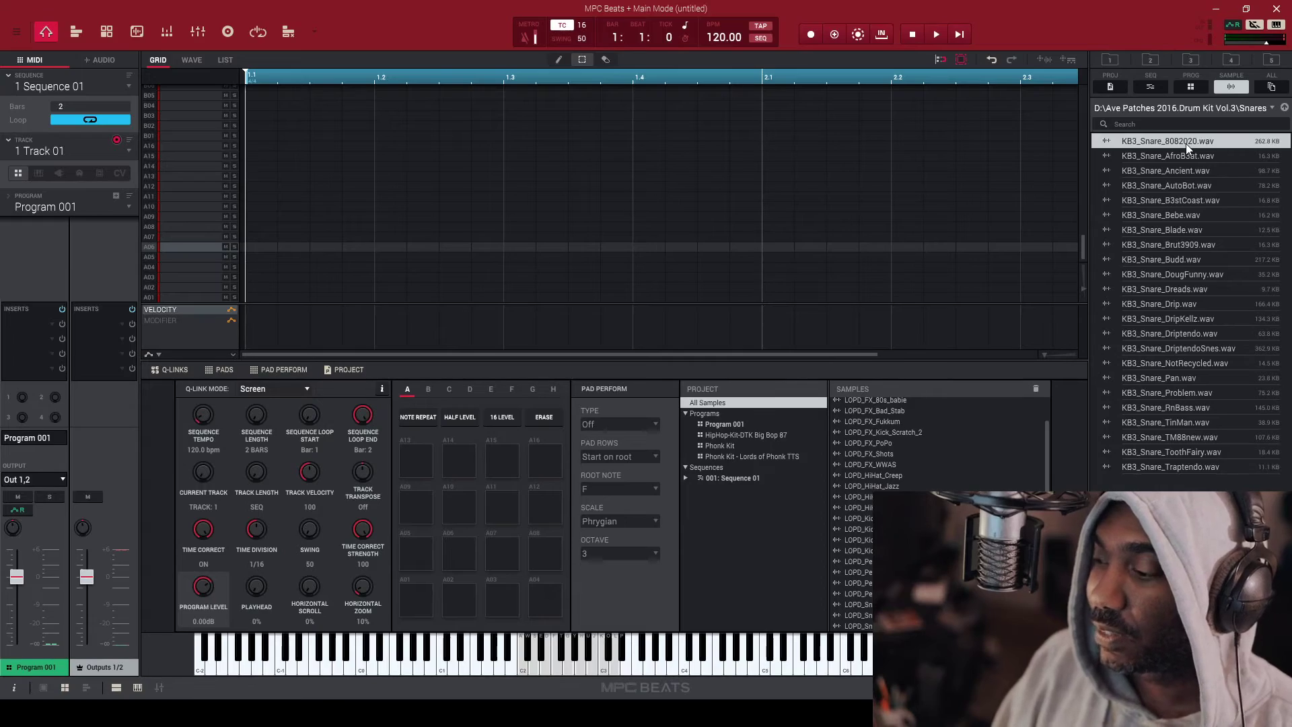
# Step: Audition snares and load KB3_Snare_Bebe onto pad A06 and KB3_Snare_Blade onto pad A10
pyautogui.press('Down')
pyautogui.press('Down')
pyautogui.press('Down')
pyautogui.press('Down')
pyautogui.press('Down')
pyautogui.press('Down')
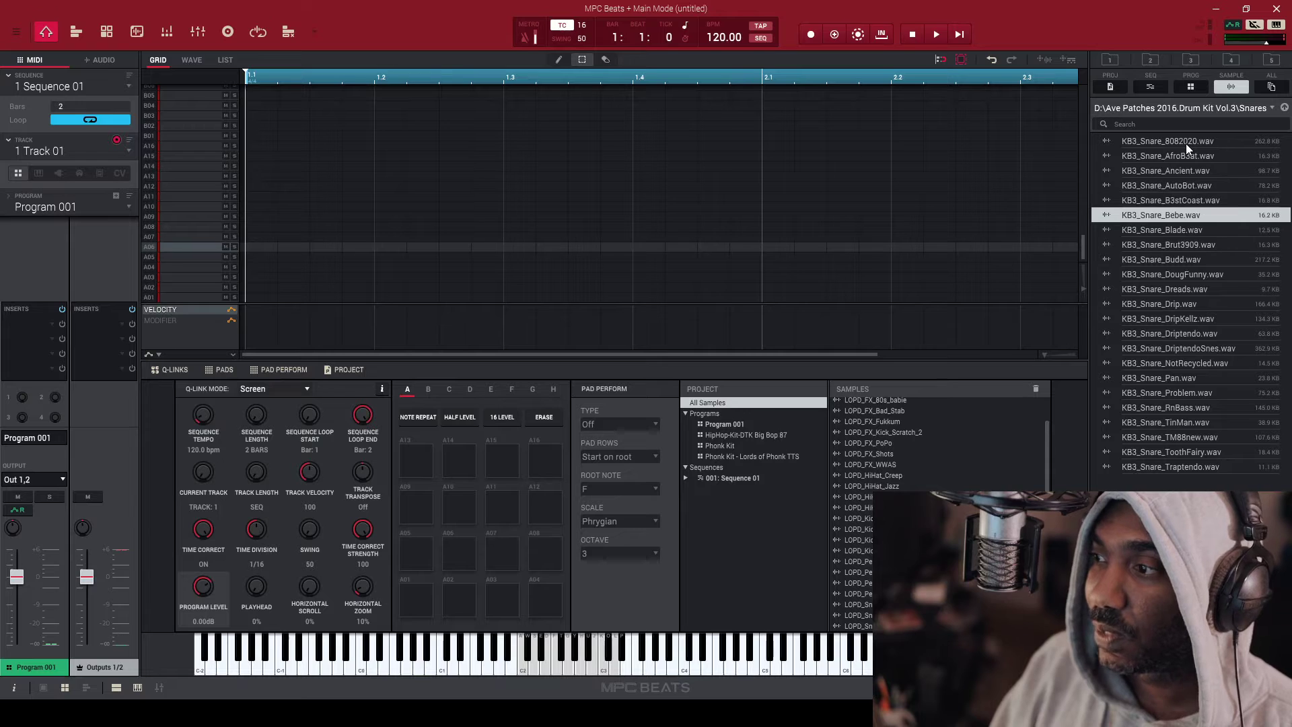
pyautogui.press('Up')
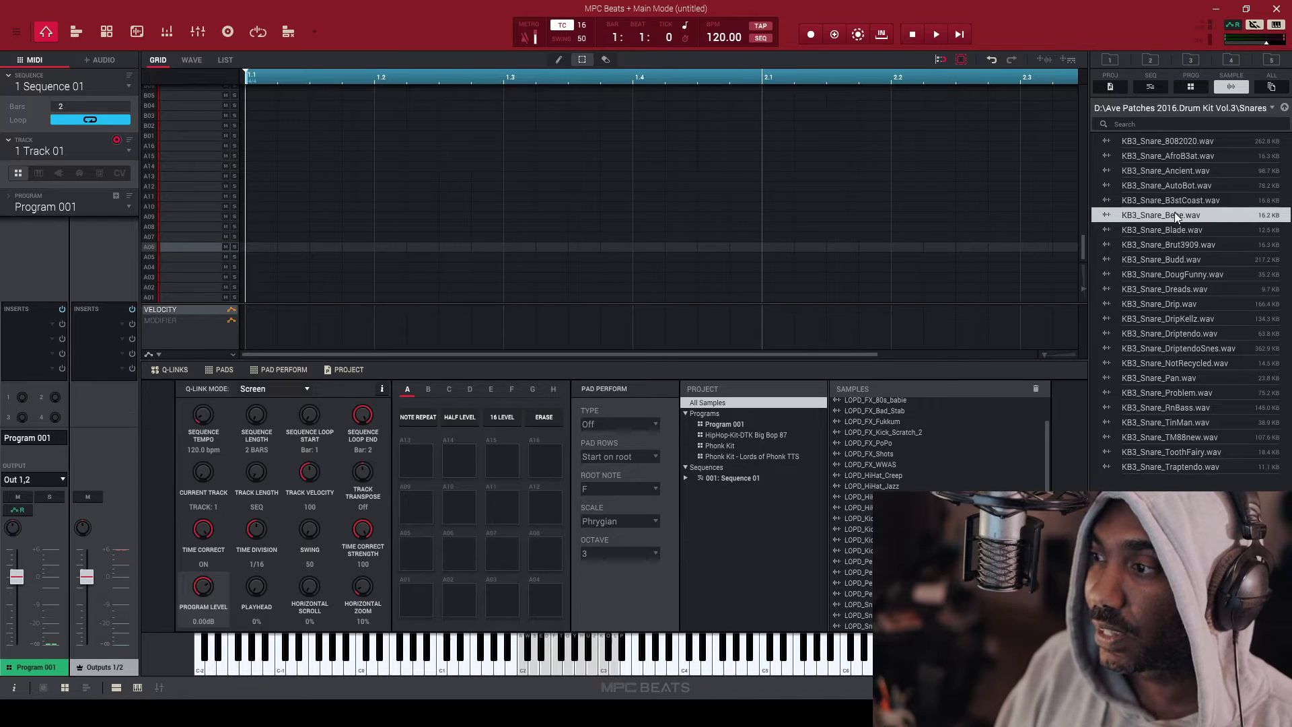
pyautogui.moveTo(1171, 215); pyautogui.dragTo(457, 549)
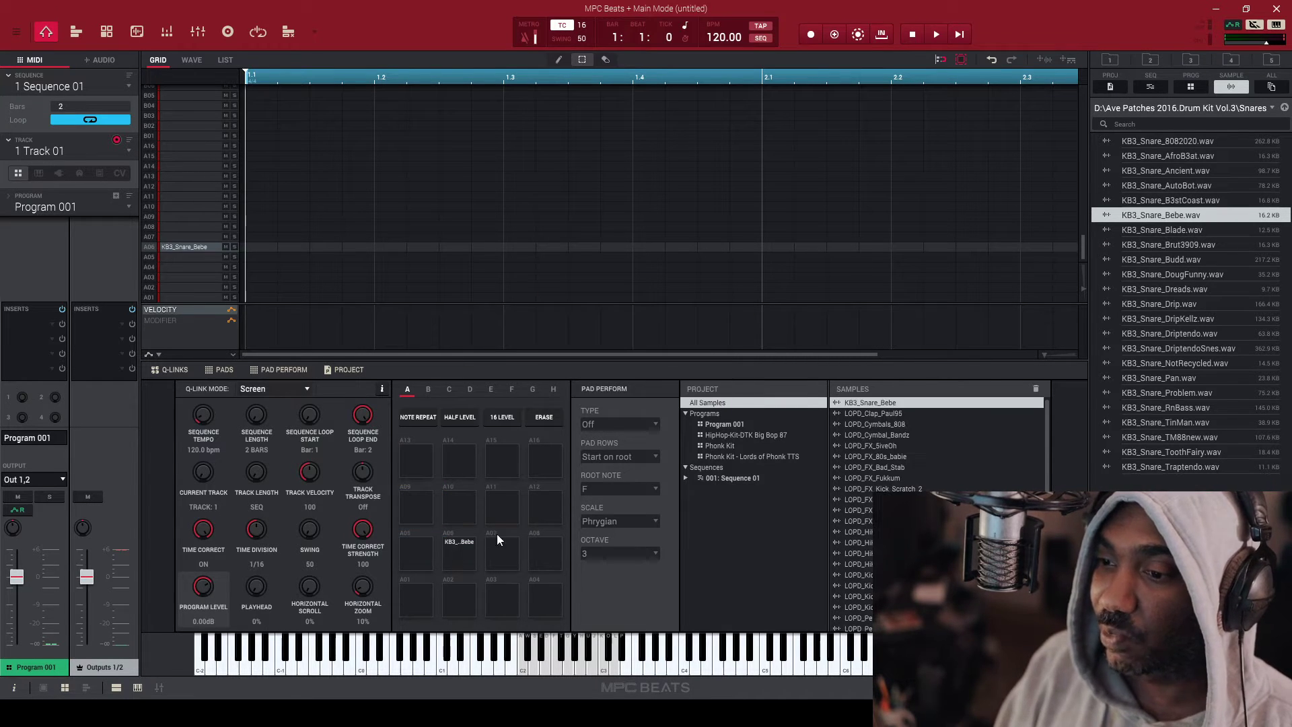
pyautogui.click(1180, 233)
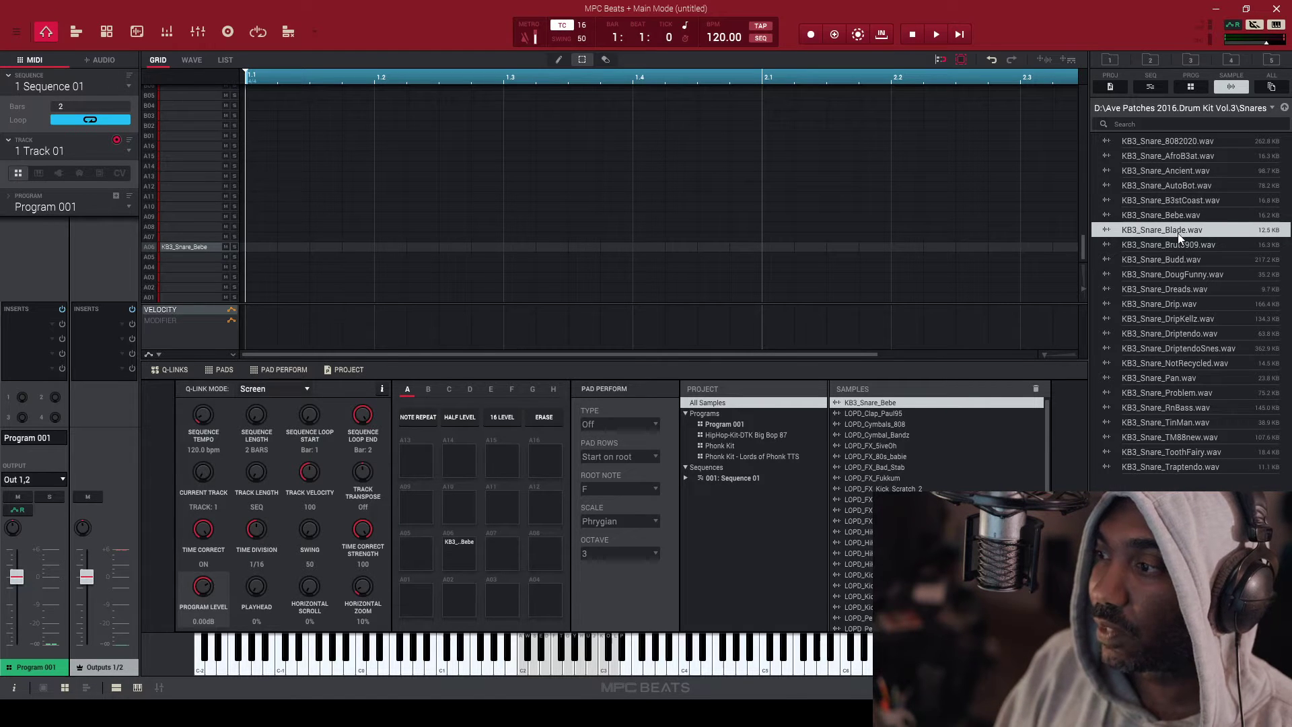
pyautogui.click(1177, 245)
pyautogui.click(1176, 258)
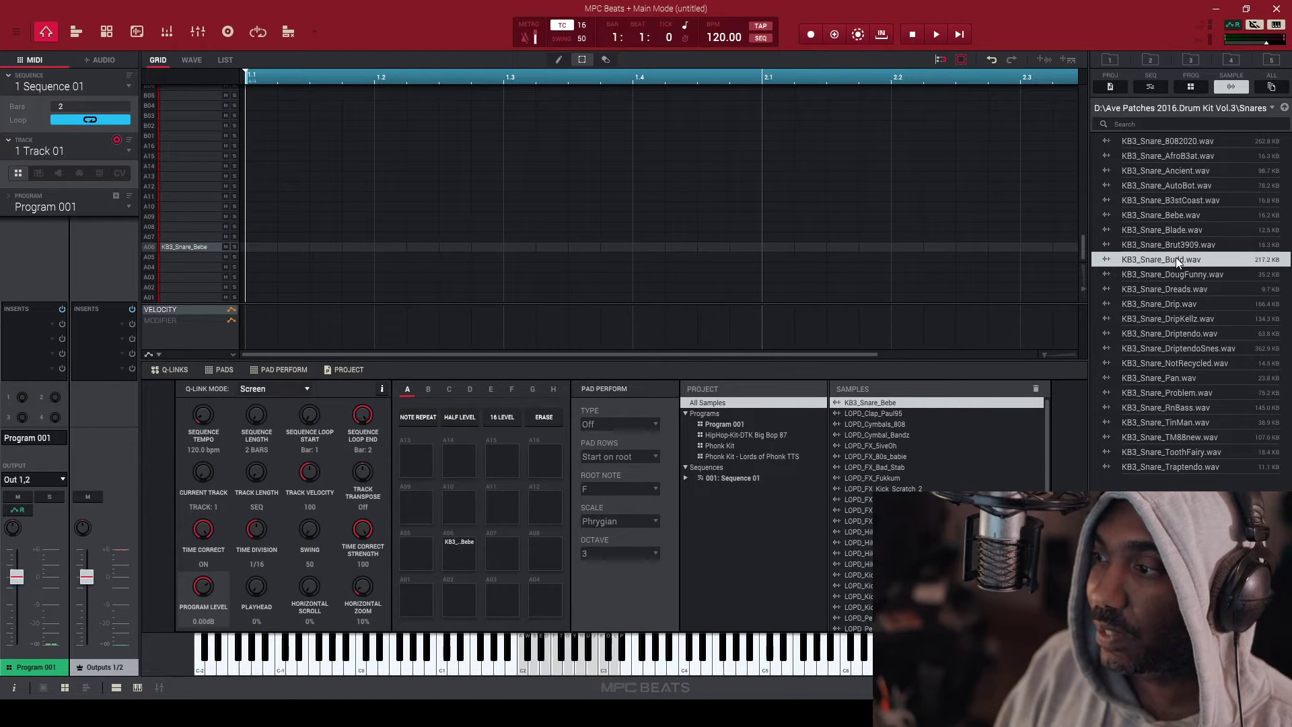
pyautogui.click(1172, 217)
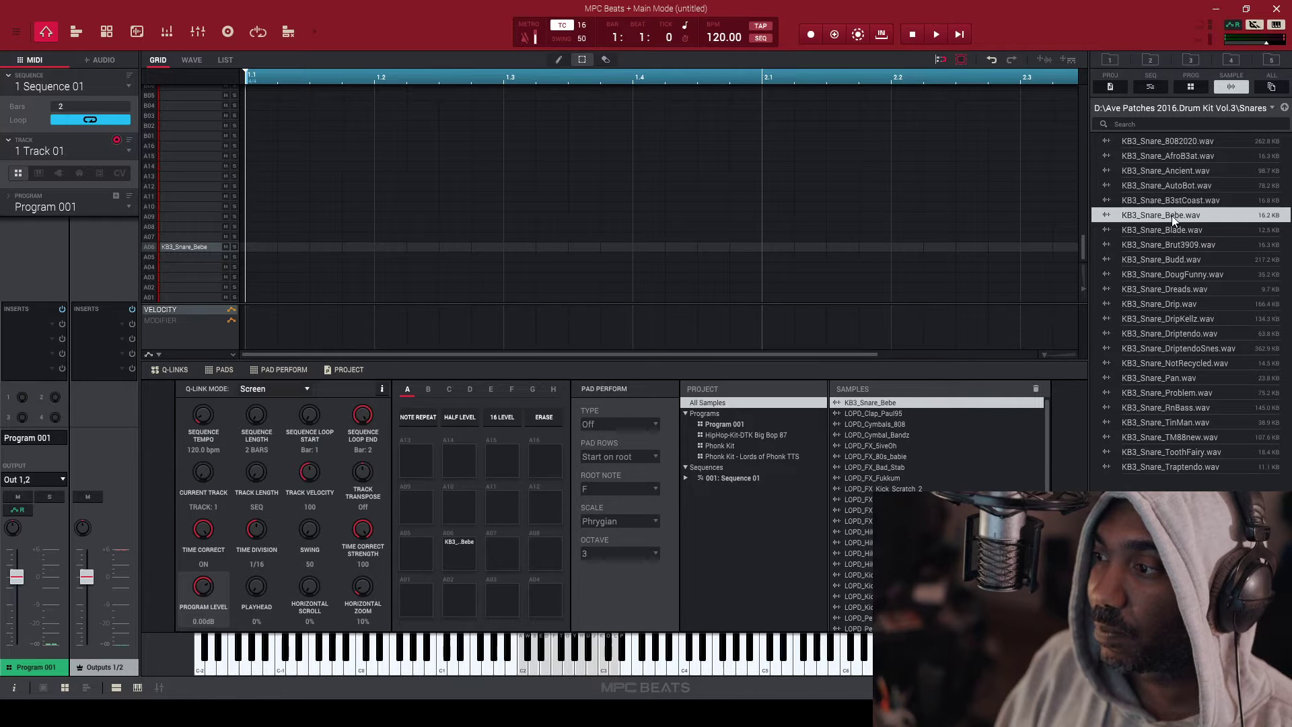
pyautogui.click(1171, 227)
pyautogui.moveTo(1170, 225); pyautogui.dragTo(462, 506)
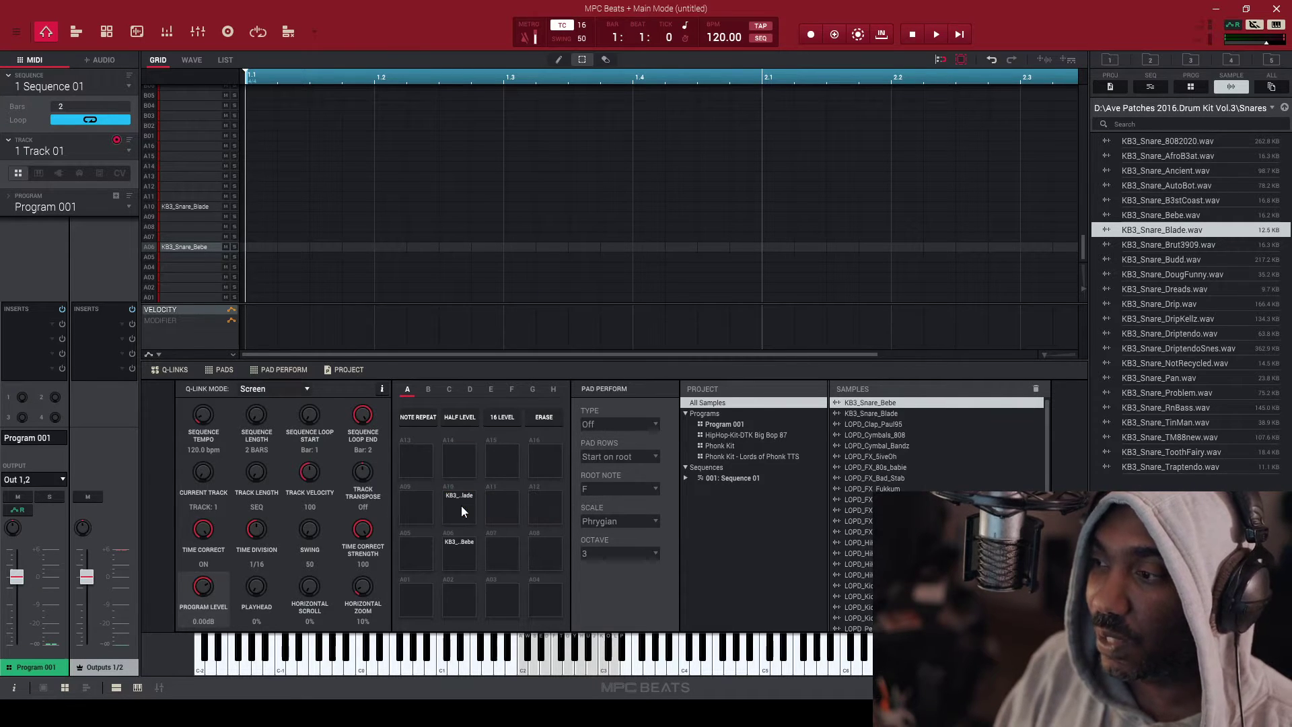
# Step: Audition more snares and load KB3_Snare_TM88new onto A14 and KB3_Snare_Traptendo onto A02
pyautogui.click(1189, 258)
pyautogui.press('Down')
pyautogui.press('Down')
pyautogui.press('Down')
pyautogui.press('Down')
pyautogui.press('Down')
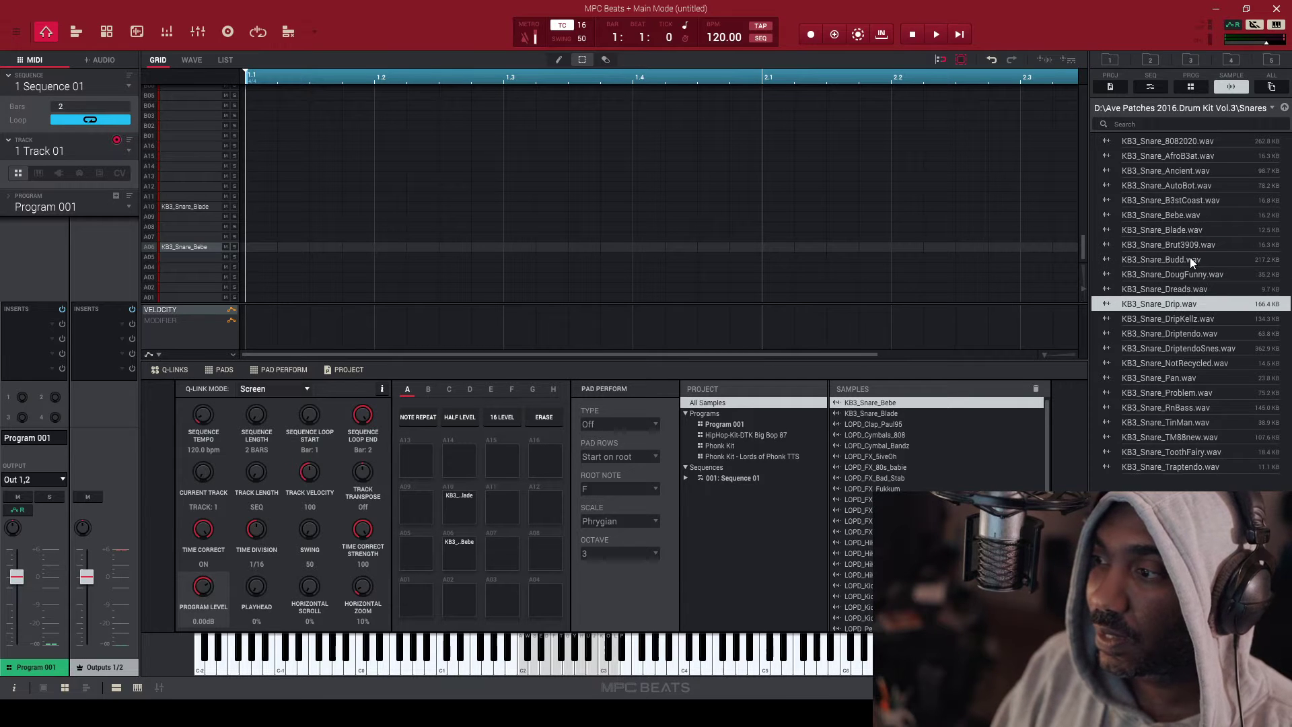
pyautogui.press('Down')
pyautogui.press('Down')
pyautogui.press('Down')
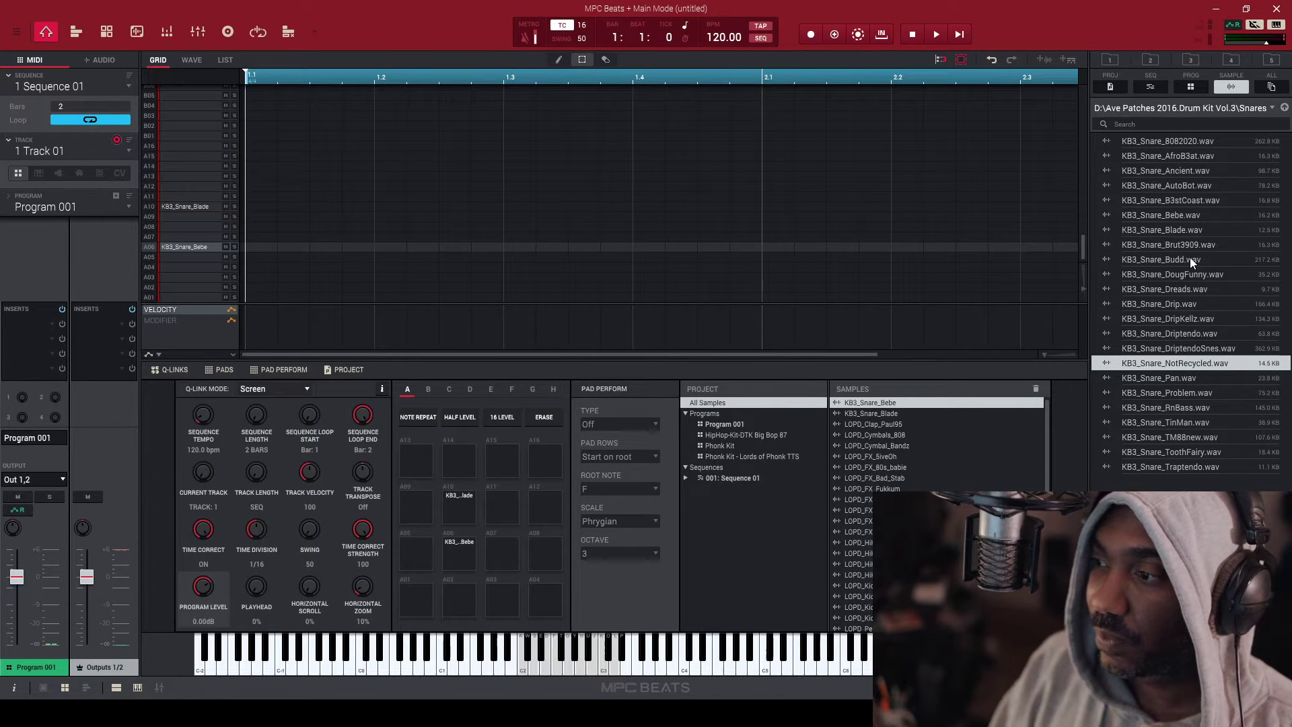
pyautogui.press('Down')
pyautogui.press('Down')
pyautogui.press('Down')
pyautogui.press('Down')
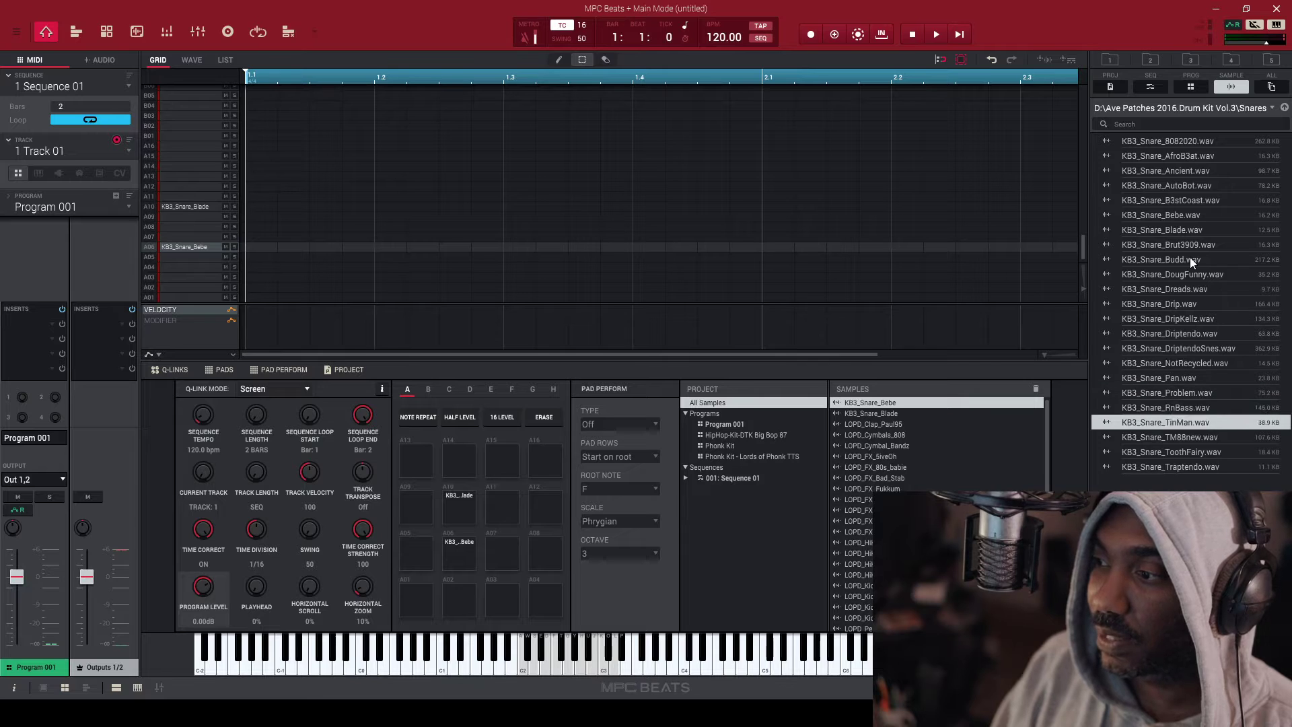
pyautogui.press('Down')
pyautogui.press('Up')
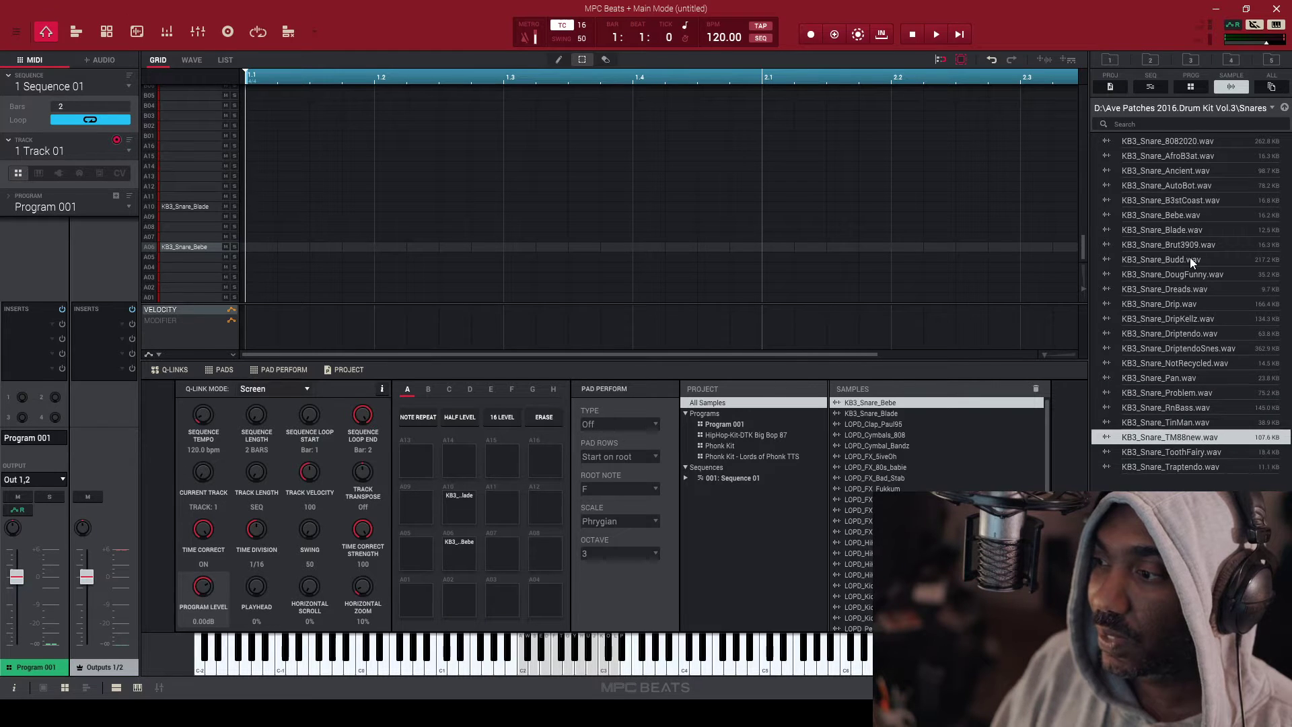
pyautogui.moveTo(1174, 434); pyautogui.dragTo(447, 469)
pyautogui.click(1152, 467)
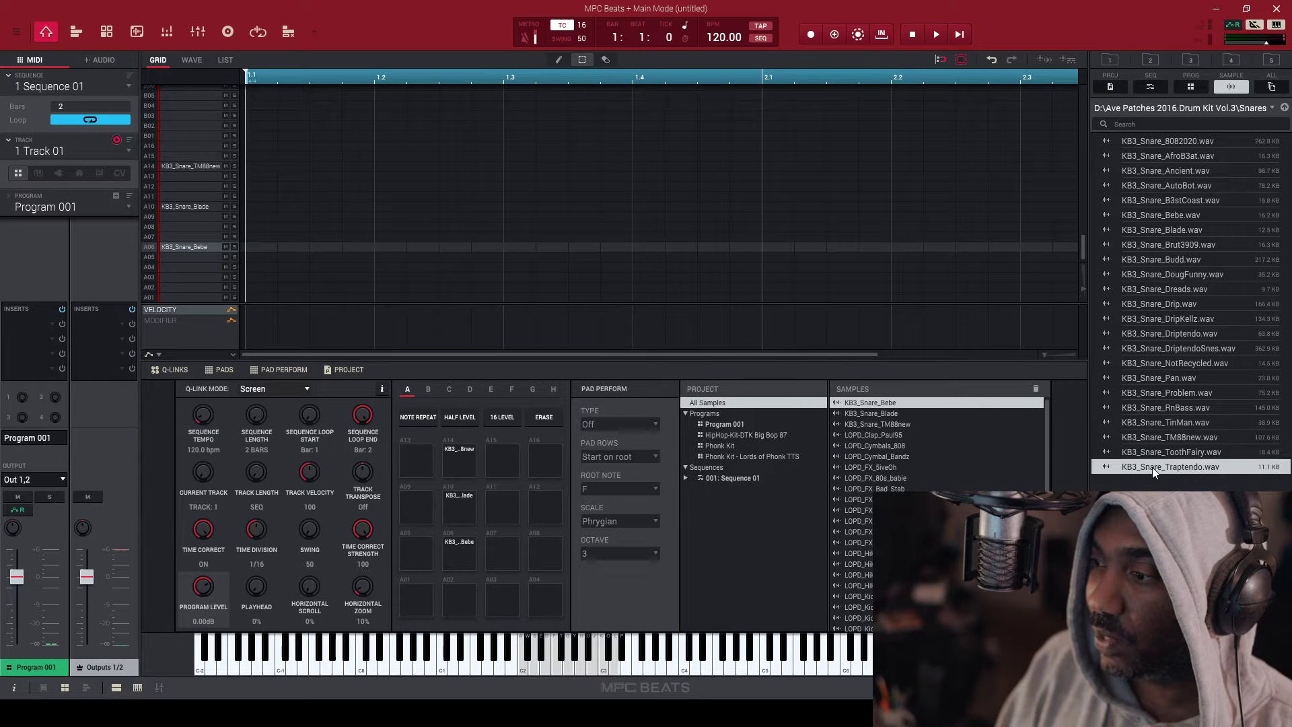
pyautogui.moveTo(1152, 467); pyautogui.dragTo(451, 611)
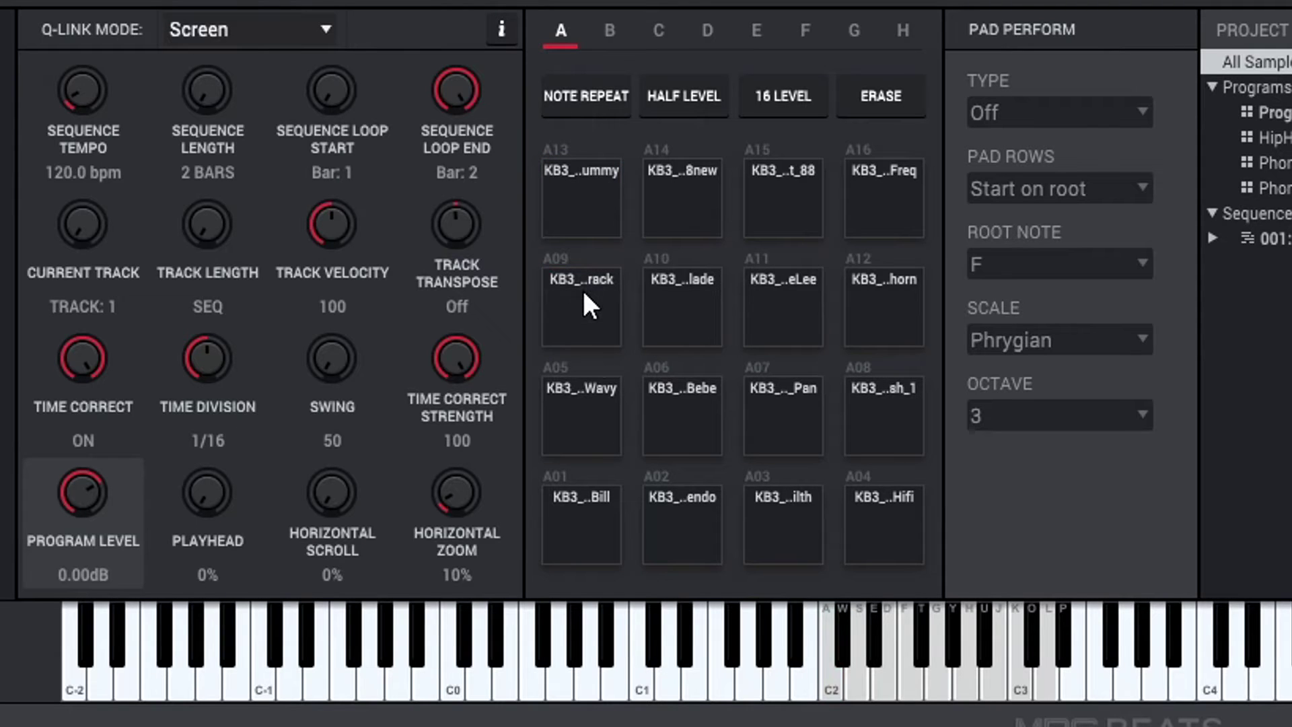
# Step: Play pads A01, A06, A10, A14 and A02 to check the kick and snare samples
pyautogui.click(595, 540)
pyautogui.click(682, 414)
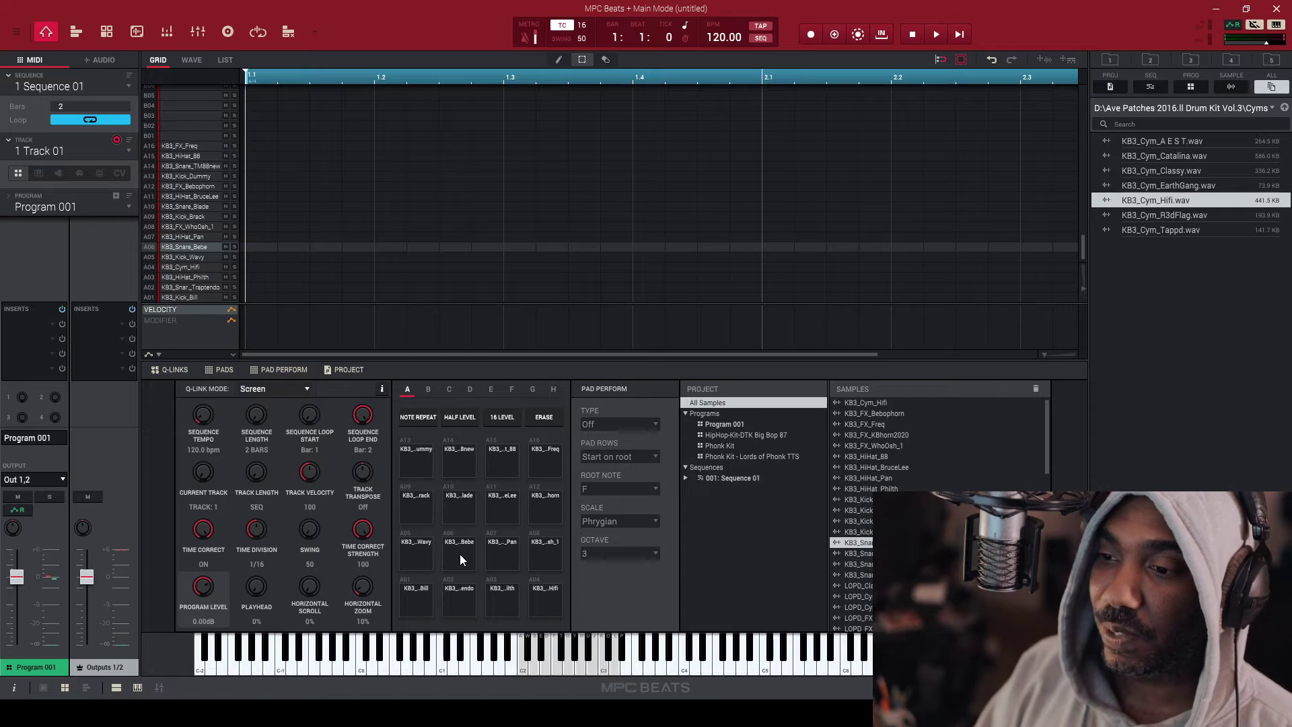
pyautogui.click(462, 516)
pyautogui.click(460, 473)
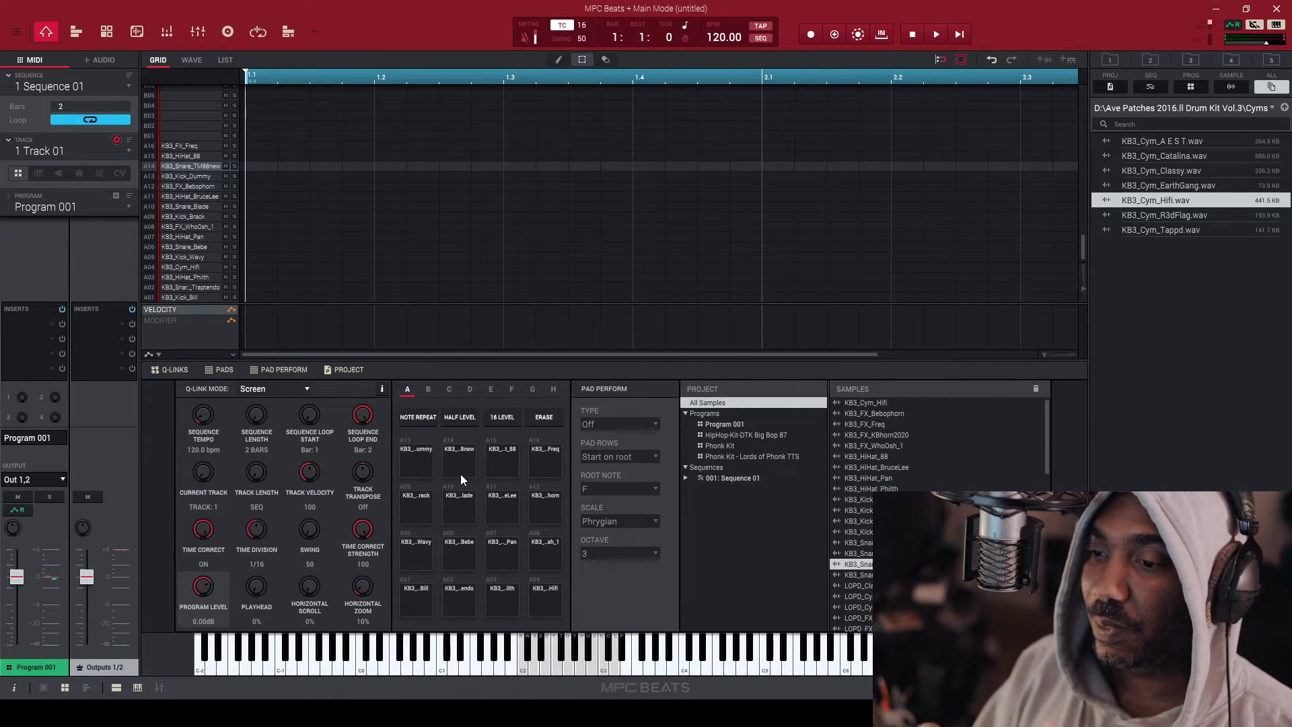
pyautogui.click(466, 548)
pyautogui.click(466, 600)
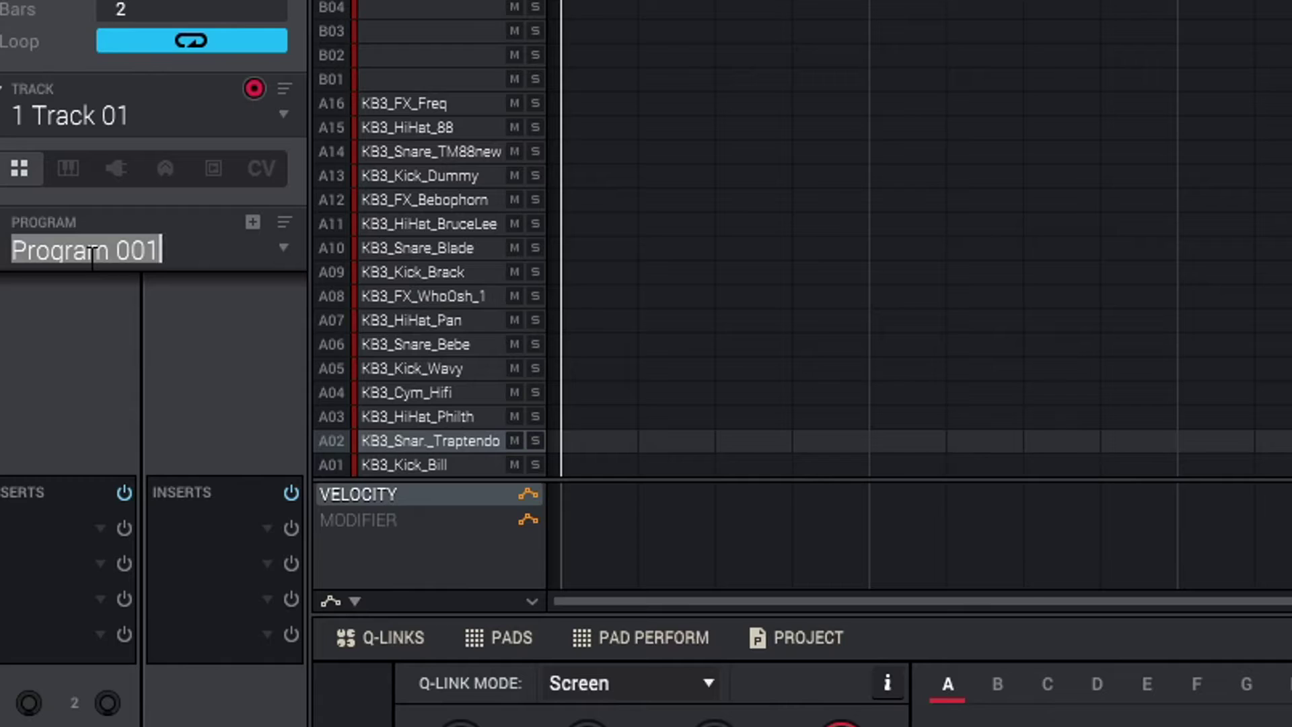
# Step: Change the program name from Program 001 to 'Trap Kit - Kill Bill 3 TTS'
pyautogui.write('Trap')
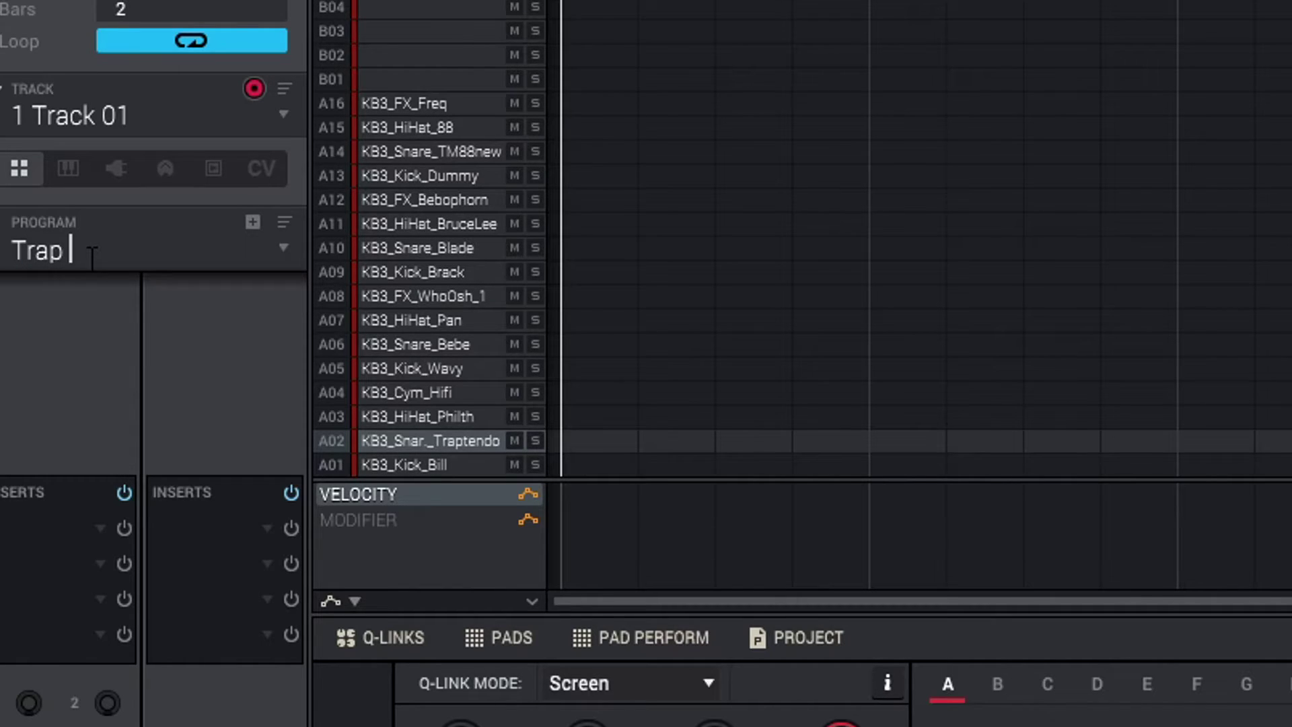
pyautogui.write(' Kit - Kill Bill')
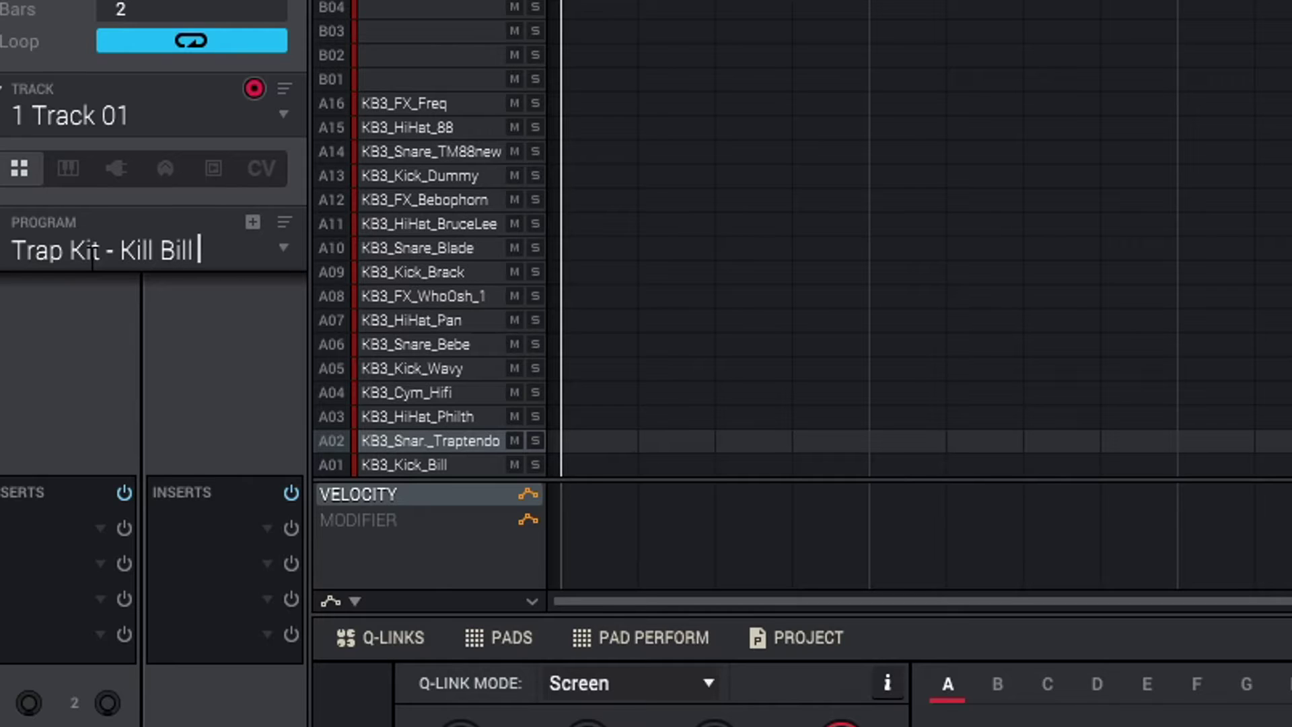
pyautogui.write(' 3 TTS')
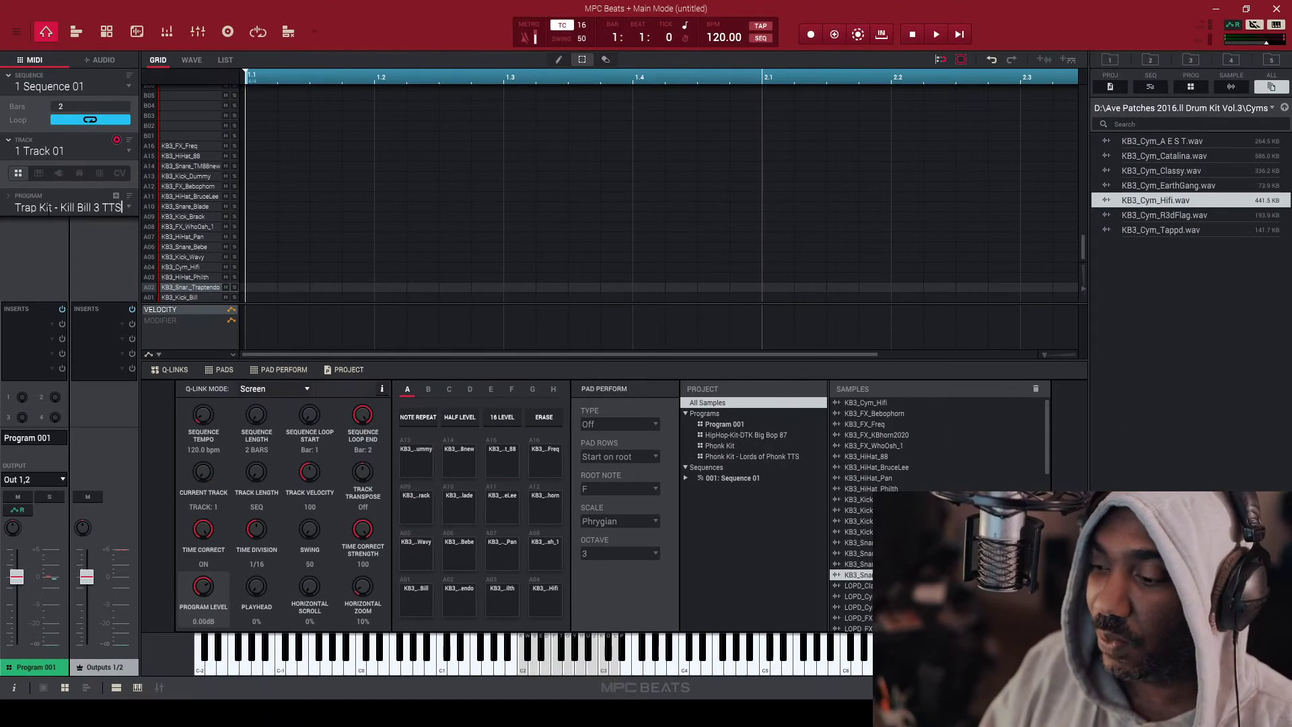
pyautogui.press('Return')
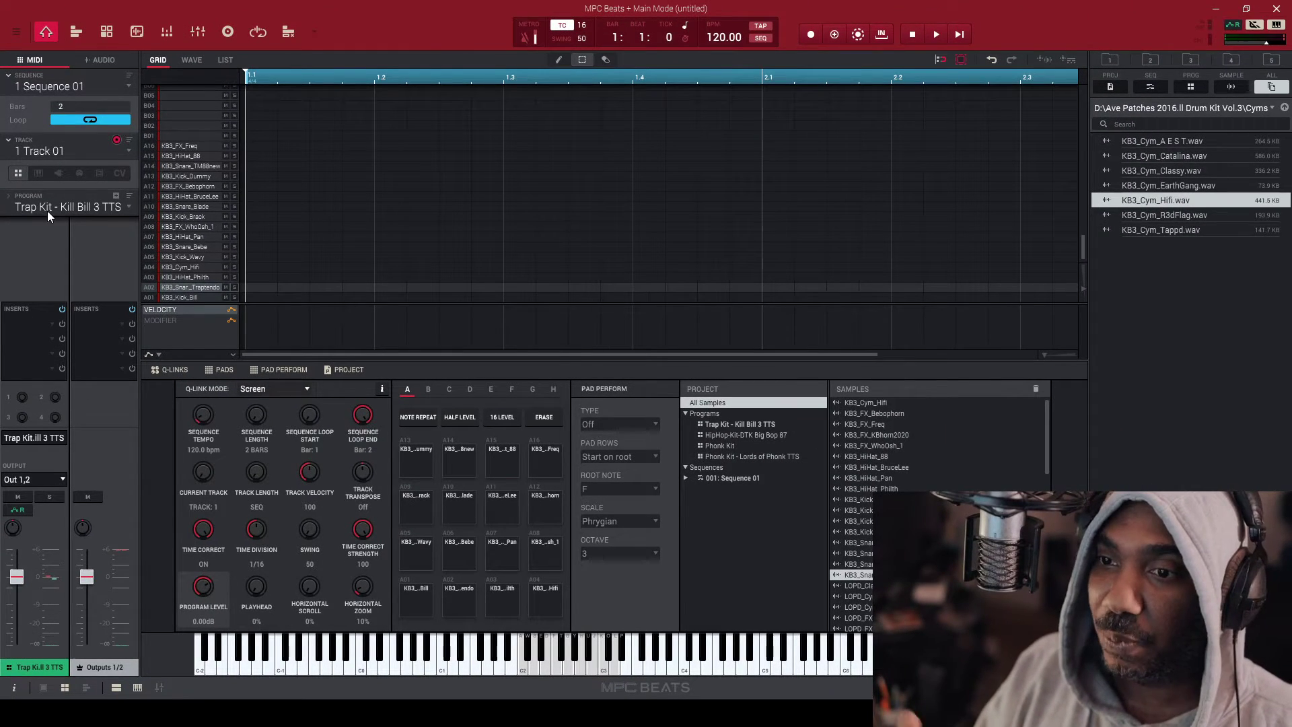
# Step: Show only the Trap Kit - Kill Bill 3 TTS samples, then select the Programs group
pyautogui.click(732, 422)
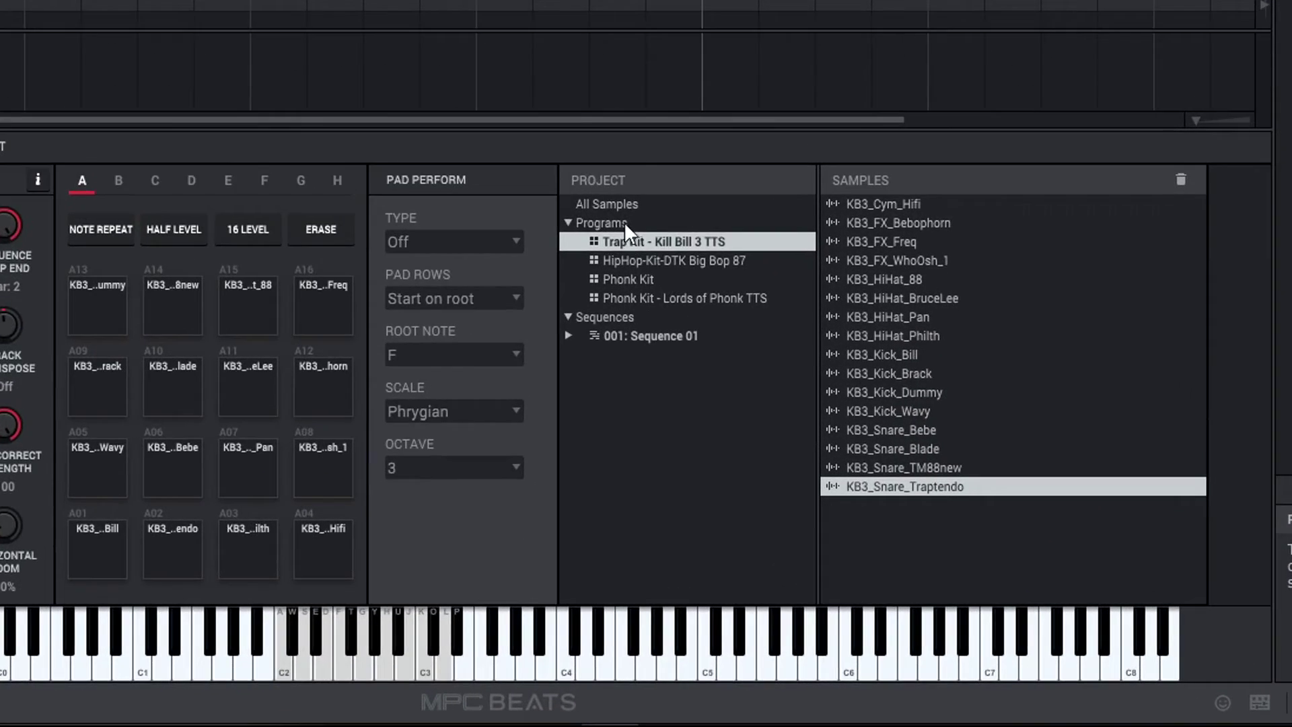
pyautogui.click(694, 373)
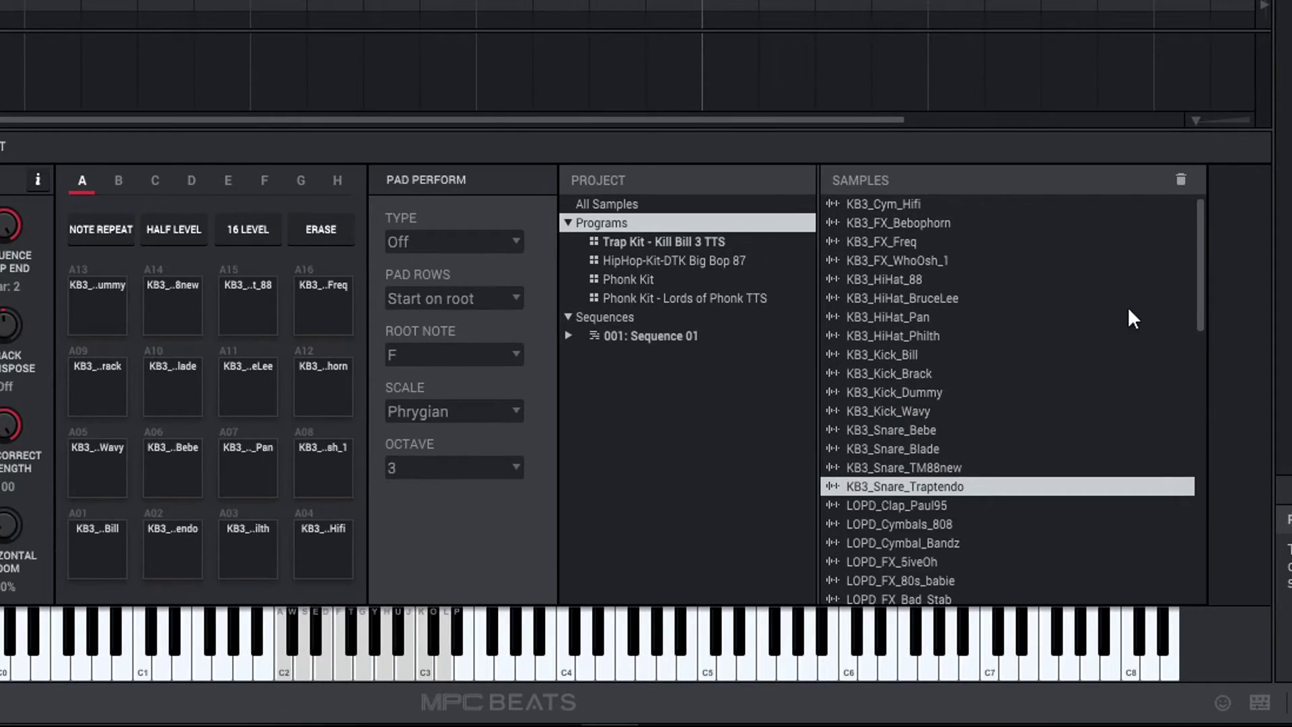
pyautogui.scroll(-10, 1090, 326)
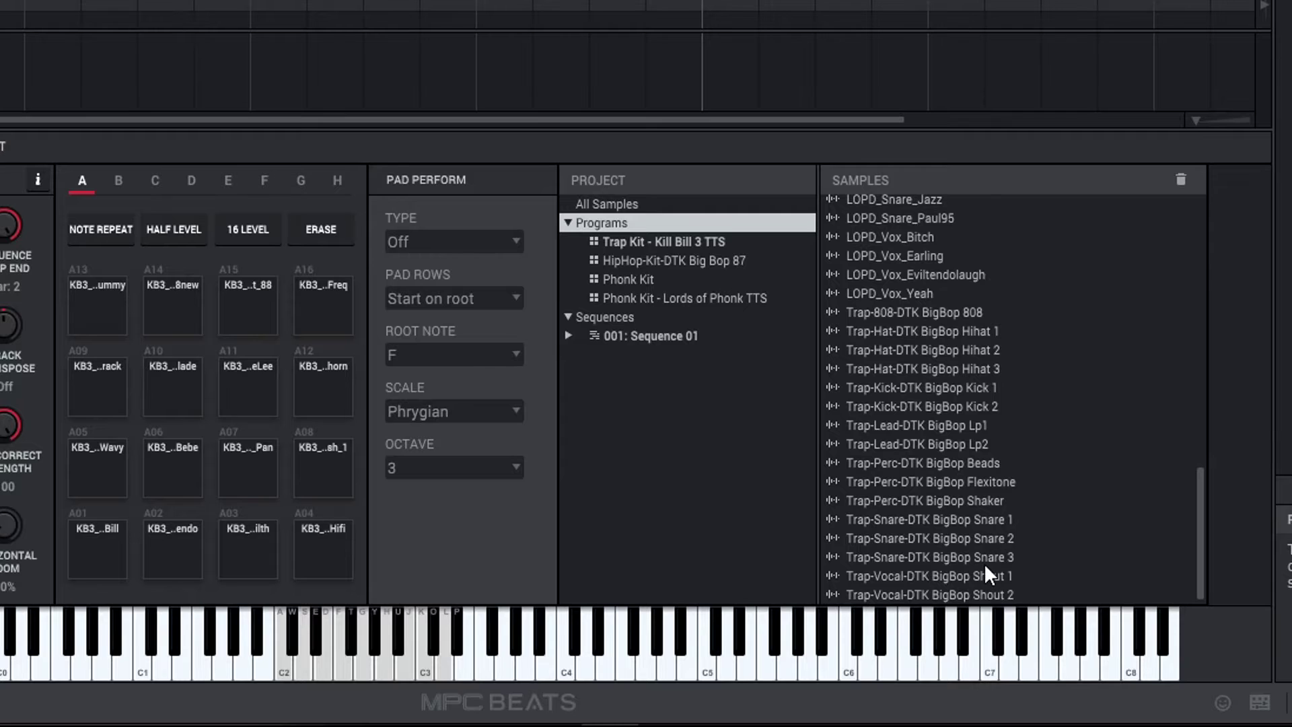
# Step: Preview Trap-Snare-DTK BigBop Snare 3, then select LOPD_Vox_Yeah and bring up Purge Samples
pyautogui.click(985, 564)
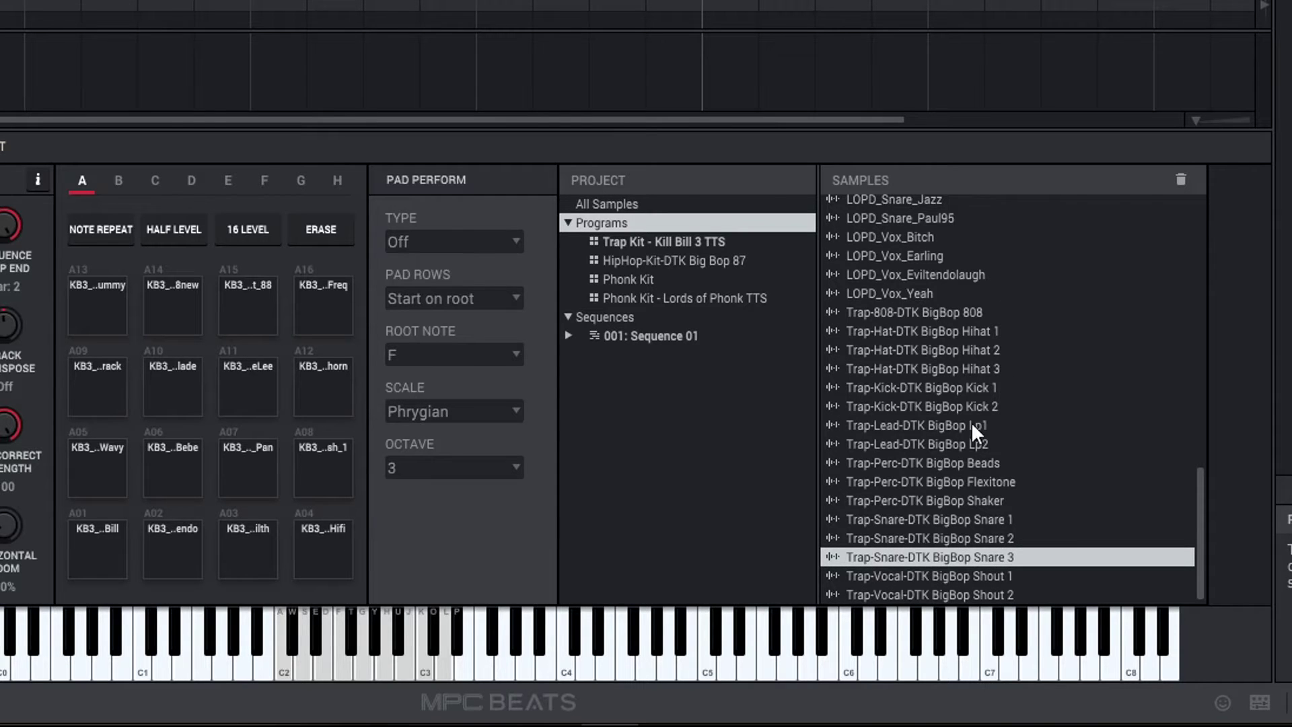
pyautogui.scroll(10, 976, 434)
pyautogui.scroll(4, 1048, 291)
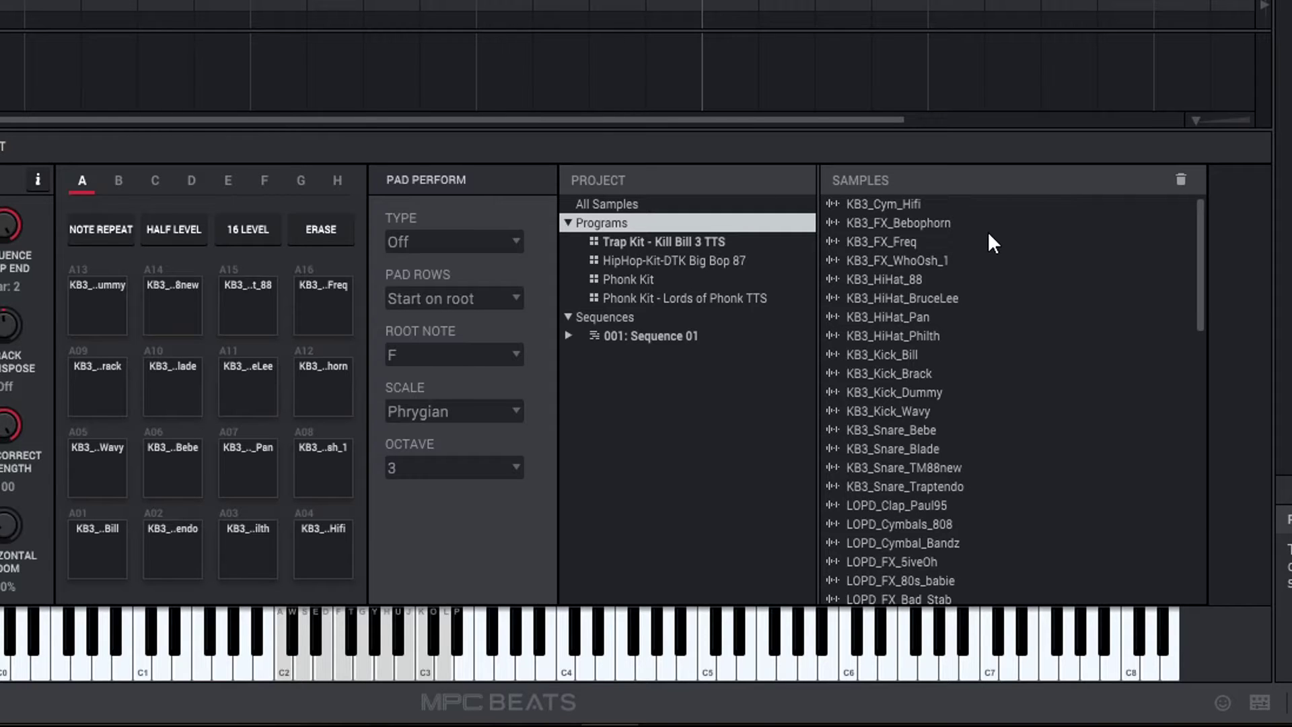
pyautogui.scroll(-14, 986, 358)
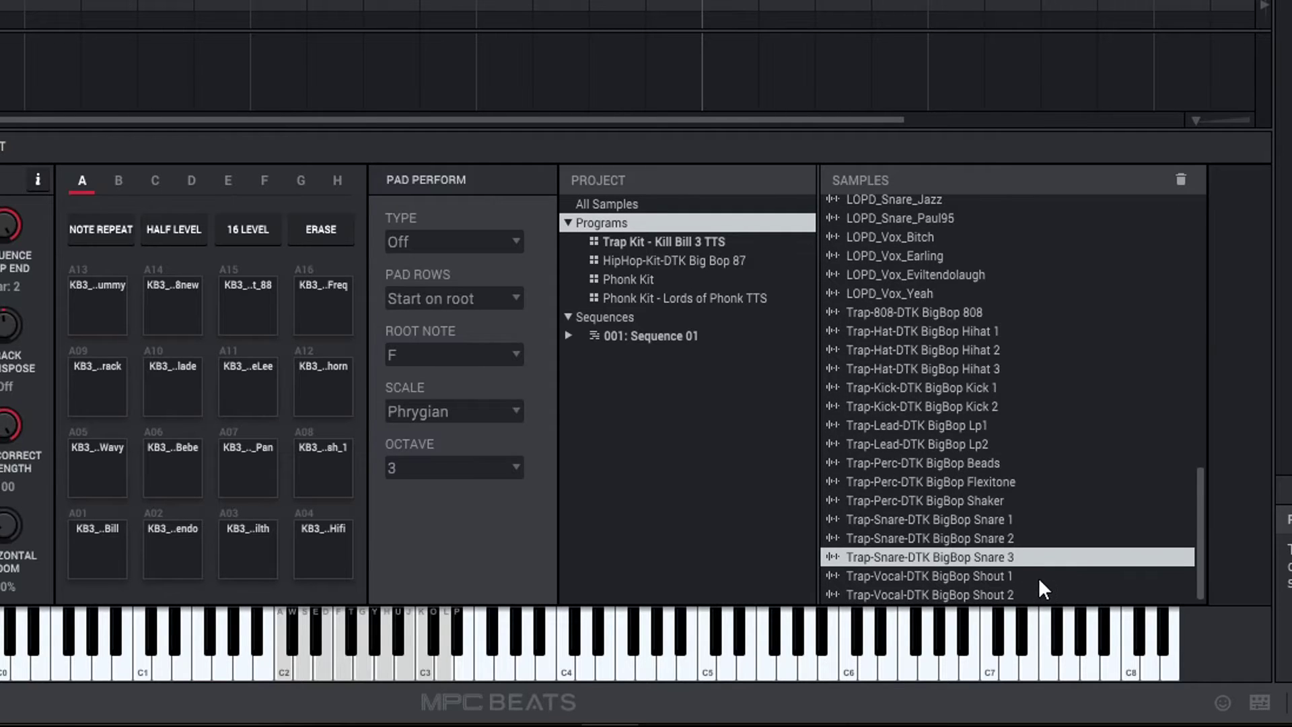
pyautogui.click(942, 293)
pyautogui.click(1184, 177)
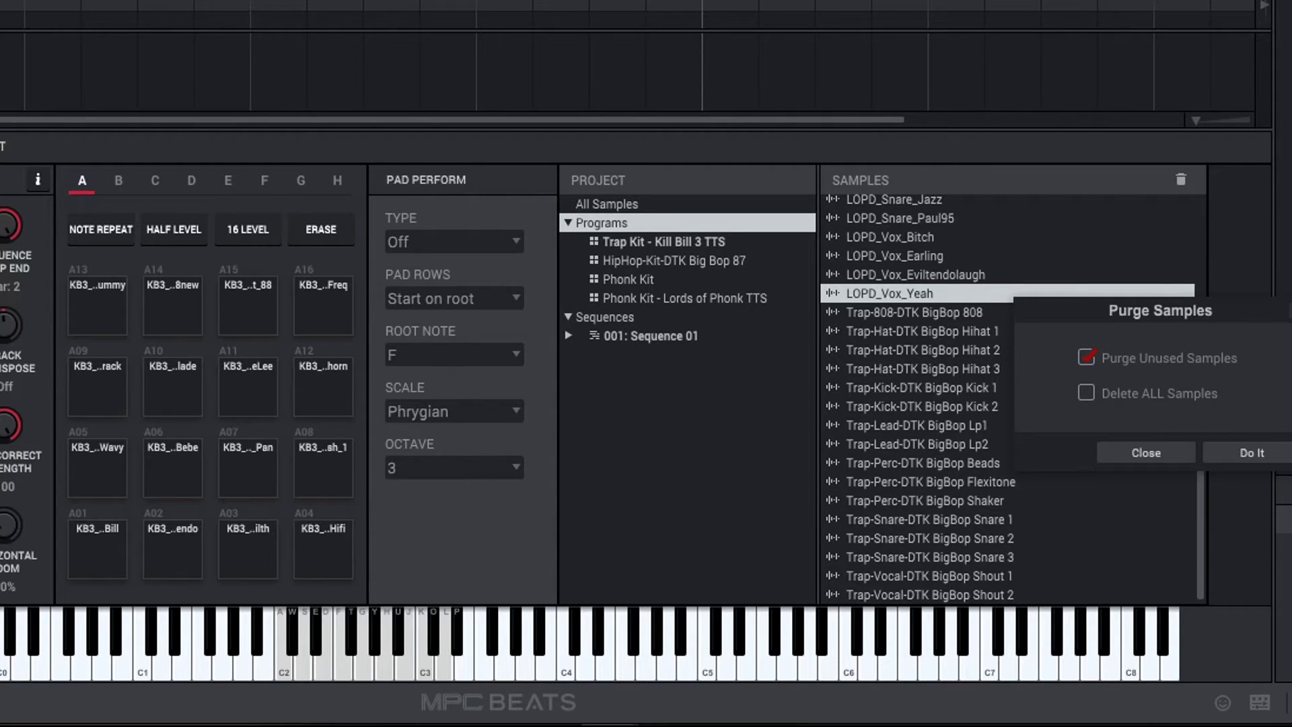
# Step: Dismiss the Purge Samples dialog without purging anything
pyautogui.press('Return')
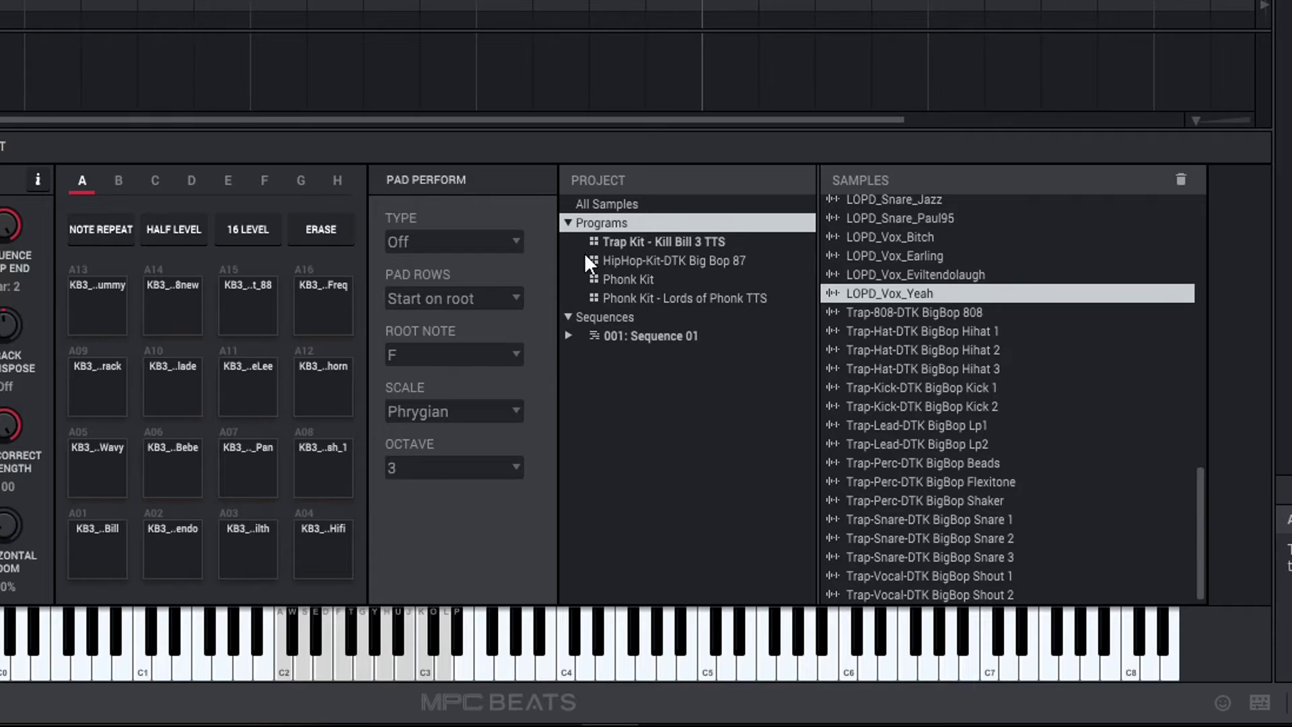
# Step: Save the Trap Kit - Kill Bill 3 TTS program into E:\AKAI - MPC Drum Programs
pyautogui.click(691, 241)
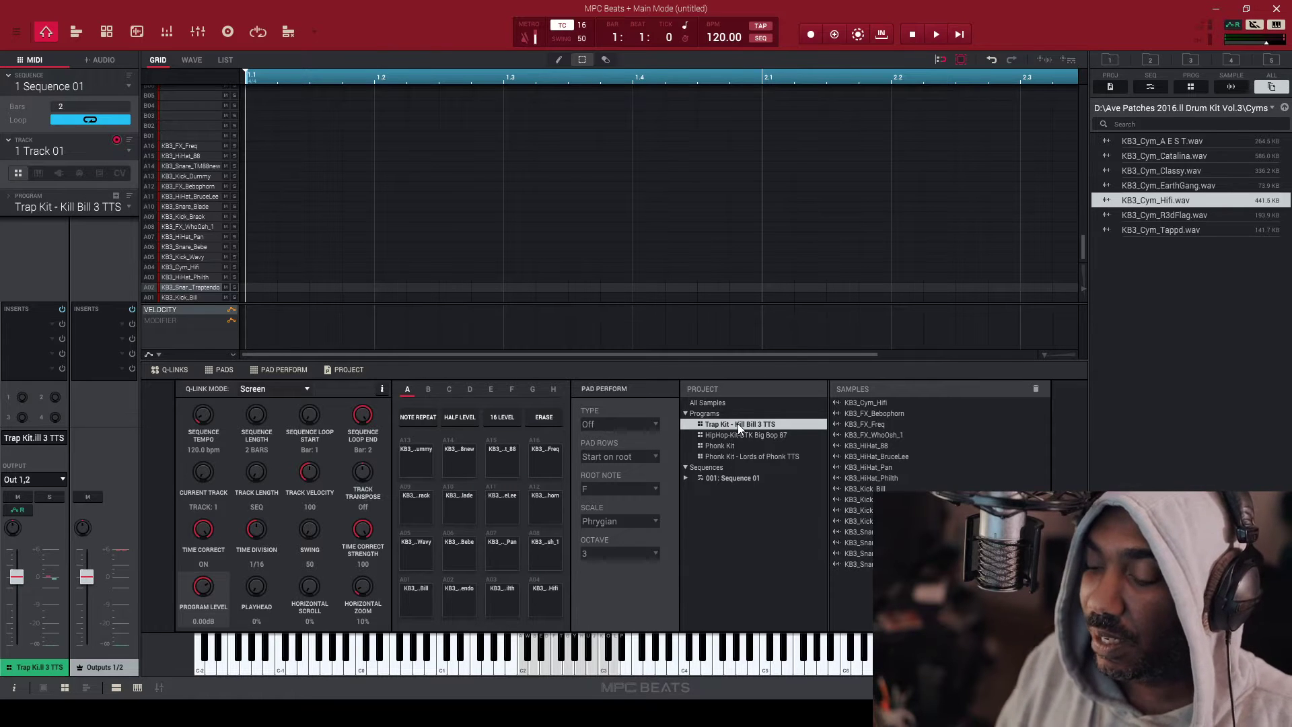
pyautogui.rightClick(738, 422)
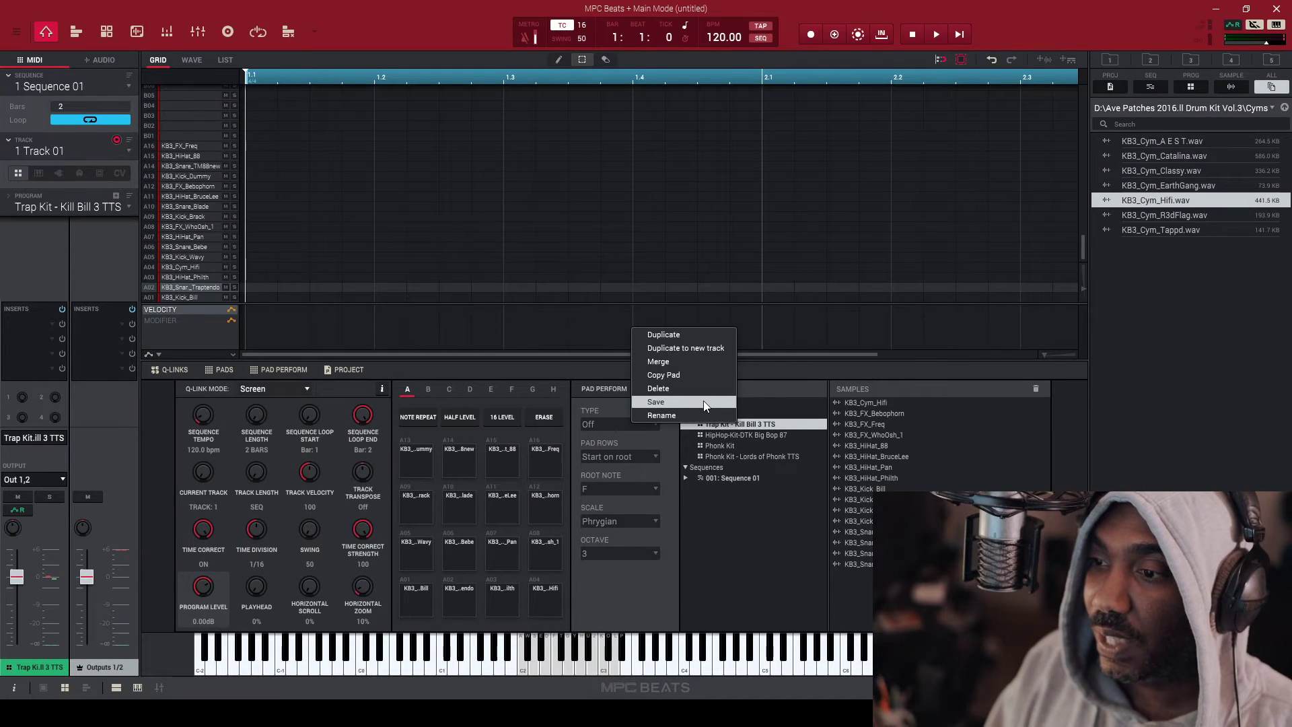
pyautogui.click(704, 401)
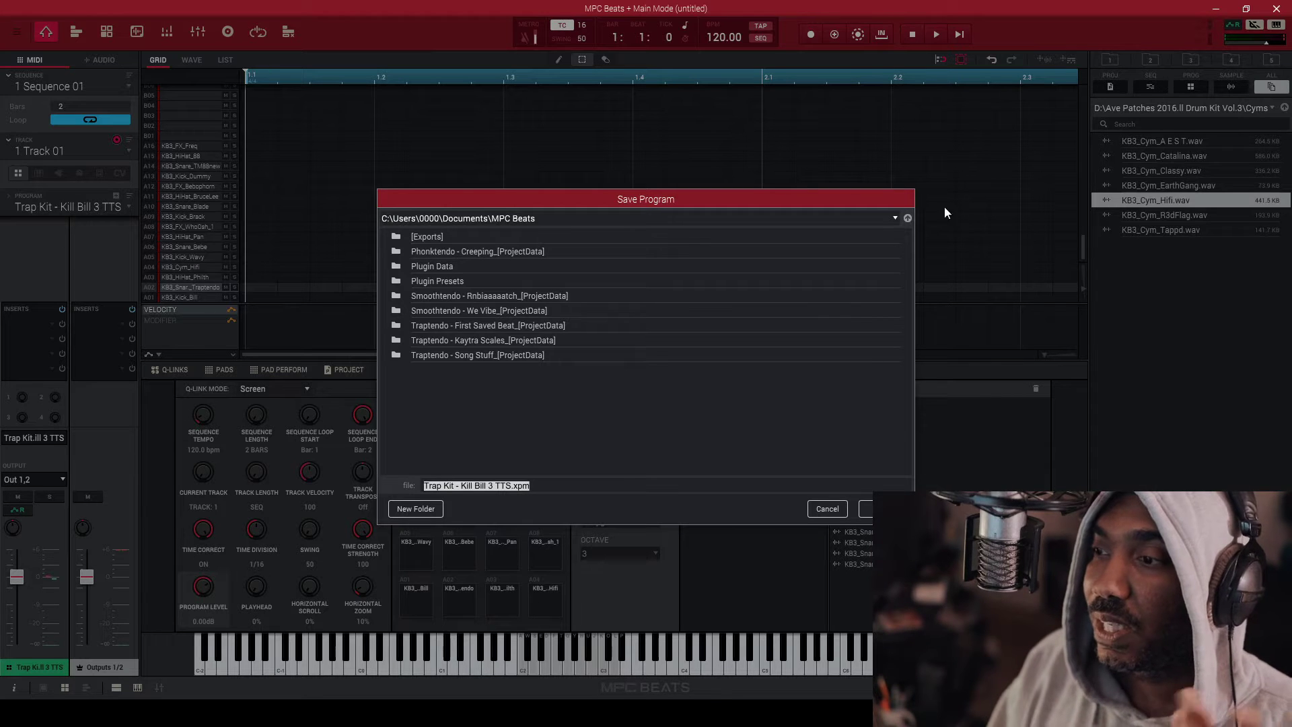
pyautogui.click(896, 217)
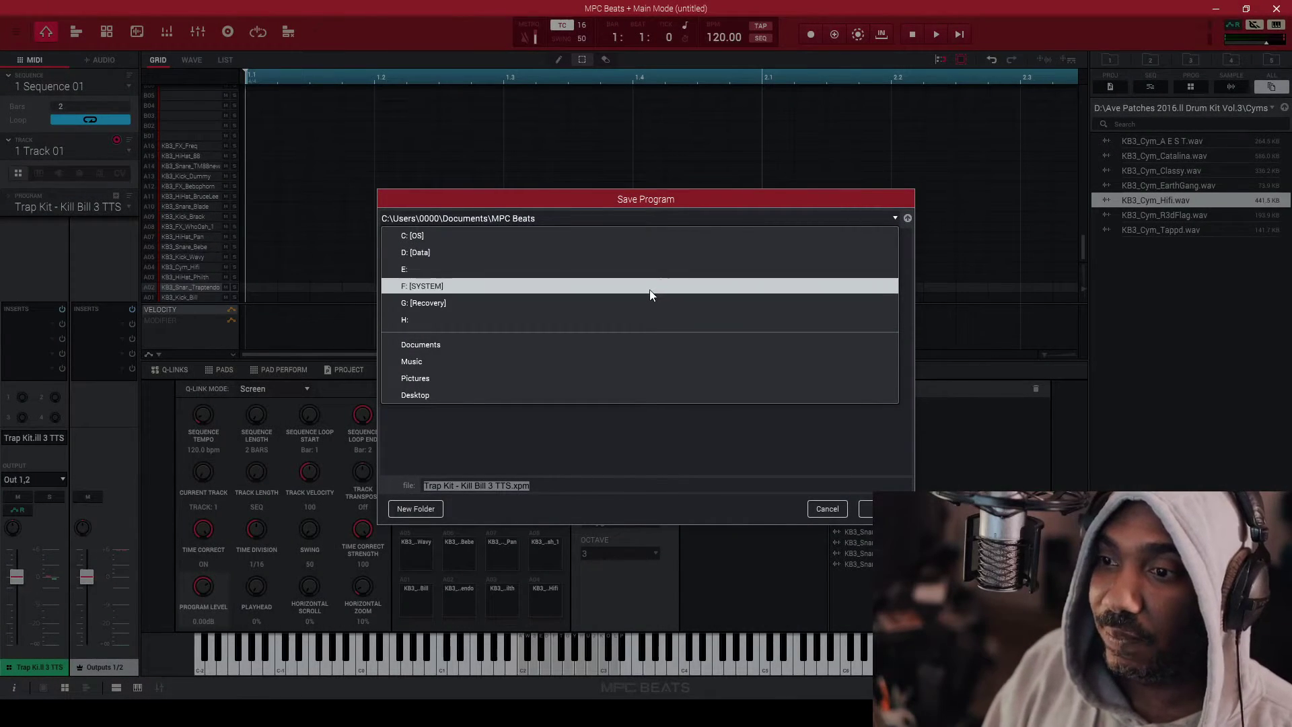
pyautogui.click(650, 271)
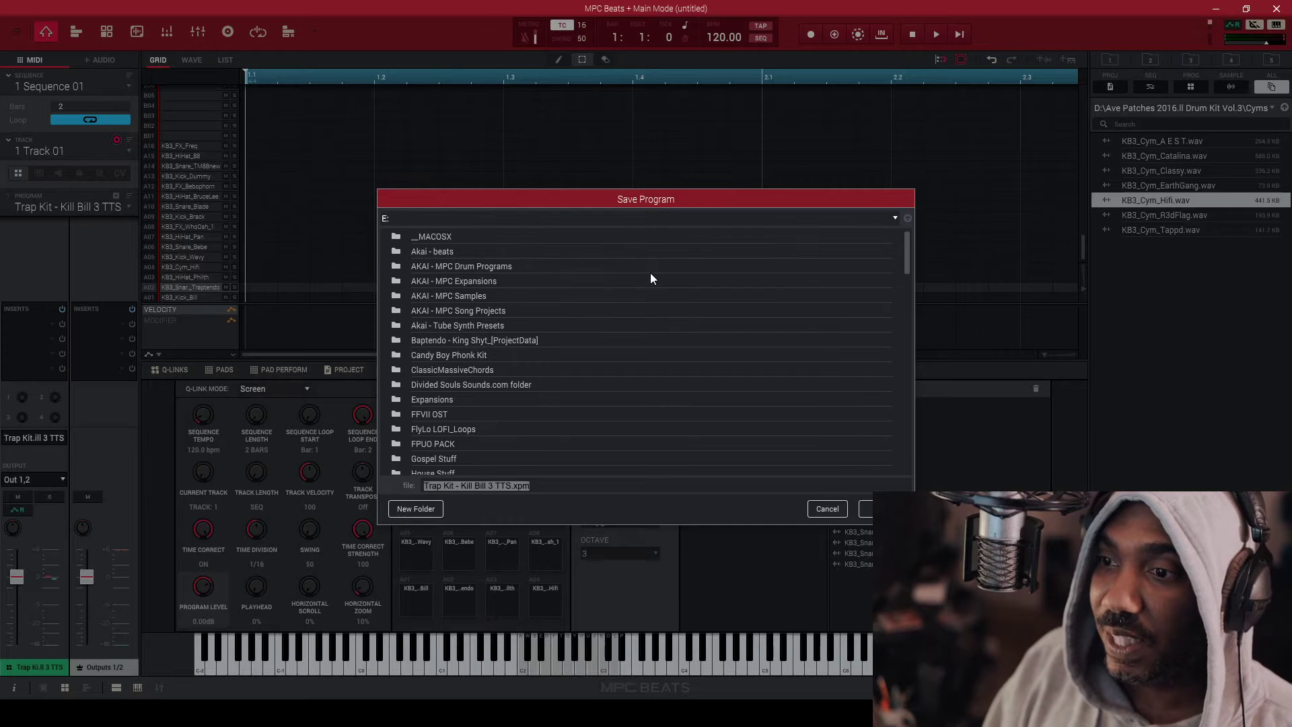
pyautogui.doubleClick(518, 266)
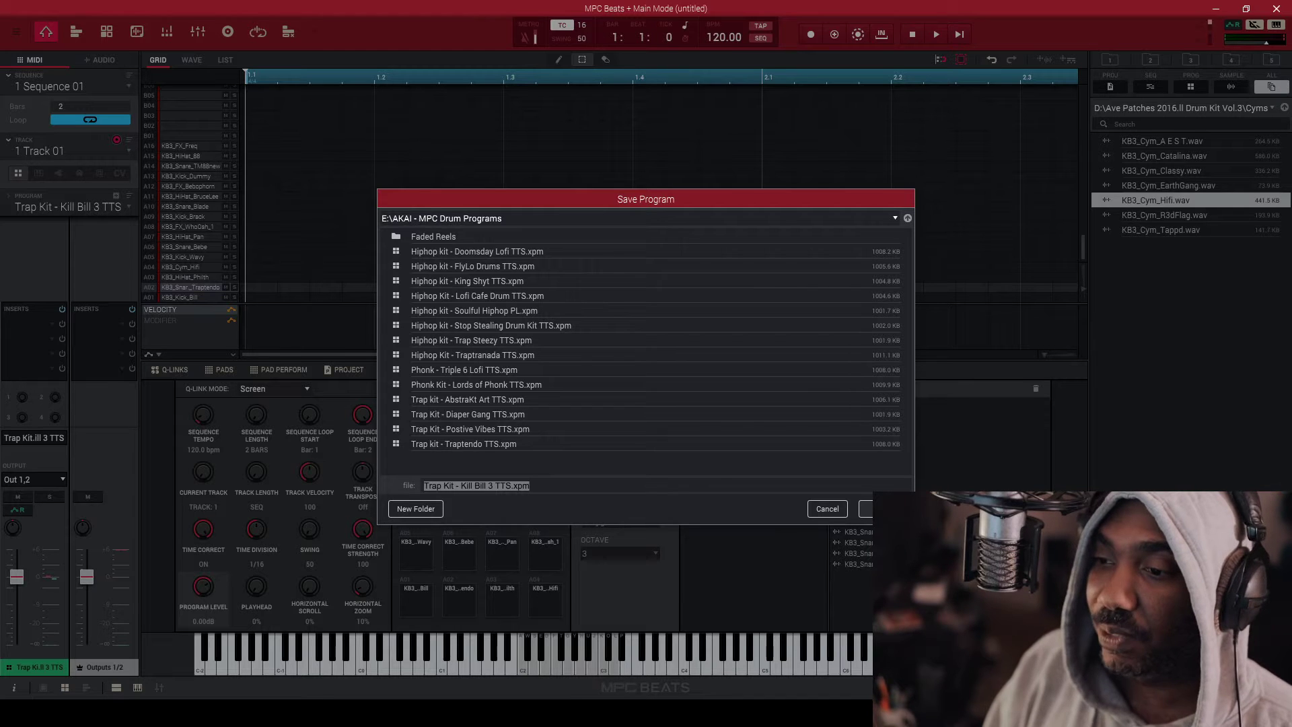
pyautogui.press('Return')
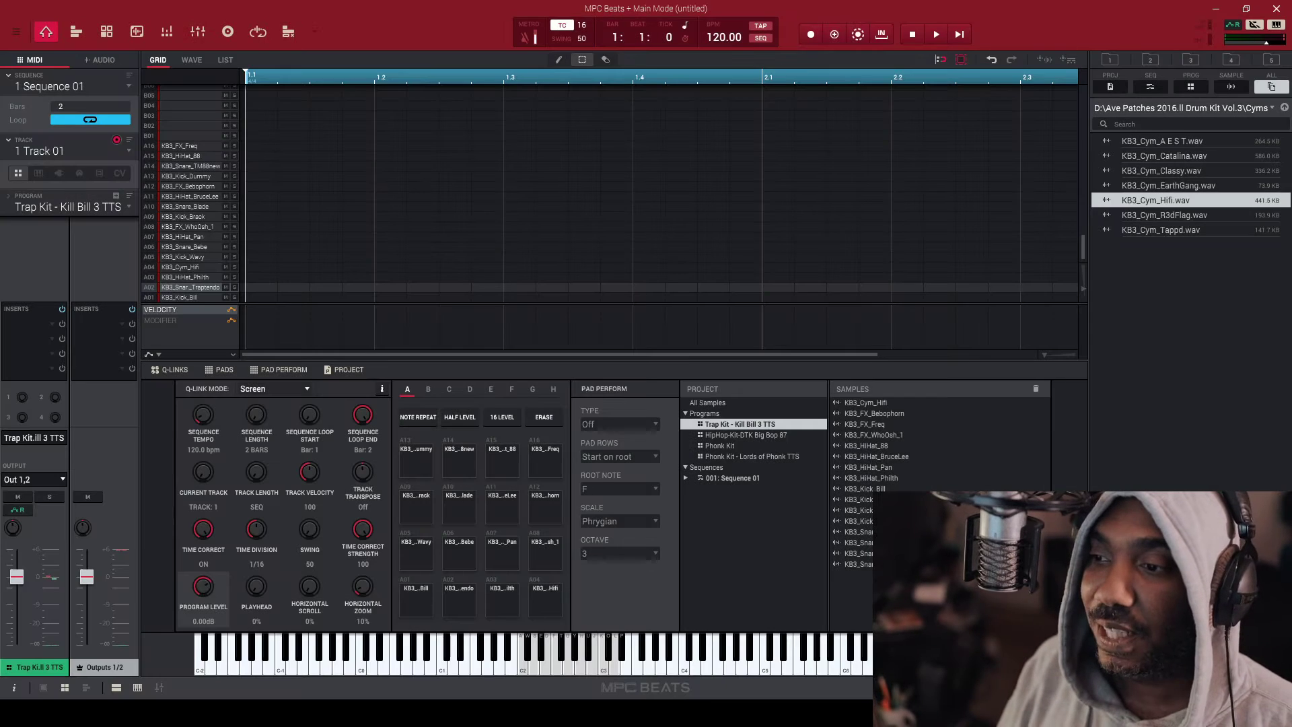
pyautogui.click(452, 459)
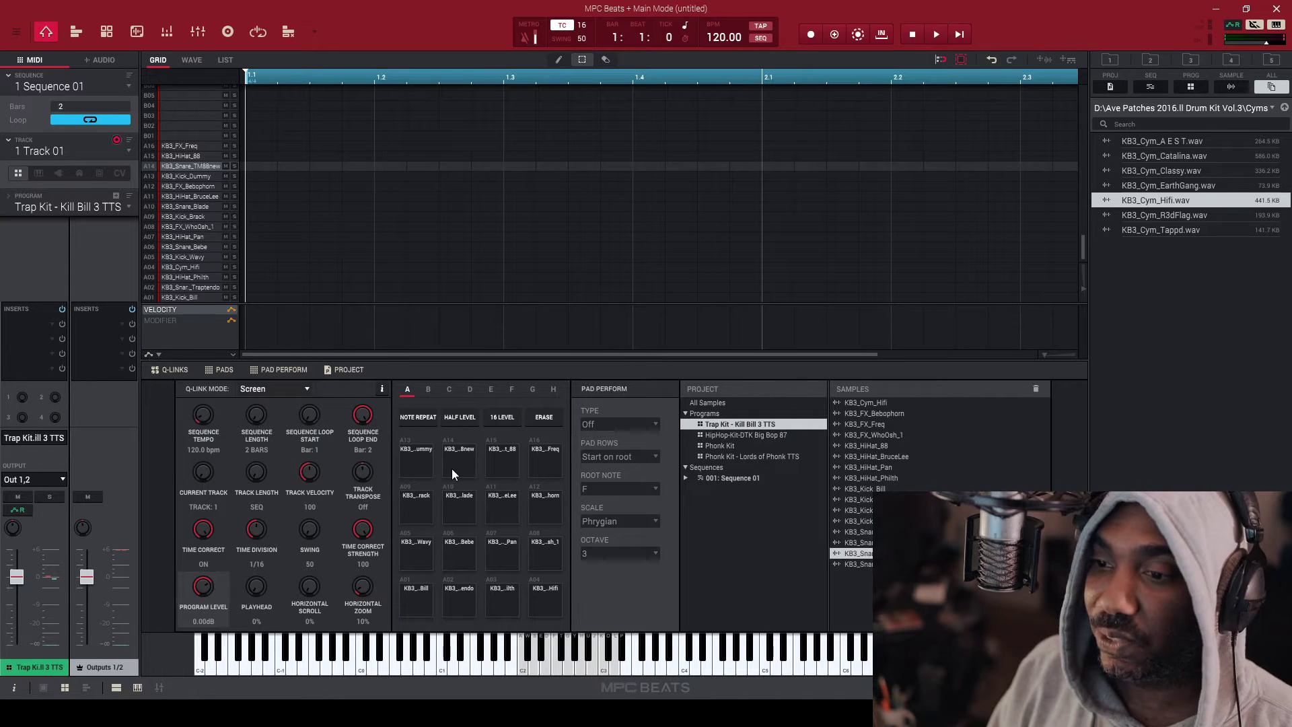
# Step: From the main menu, go to Edit > Program and choose Pad Color
pyautogui.click(14, 32)
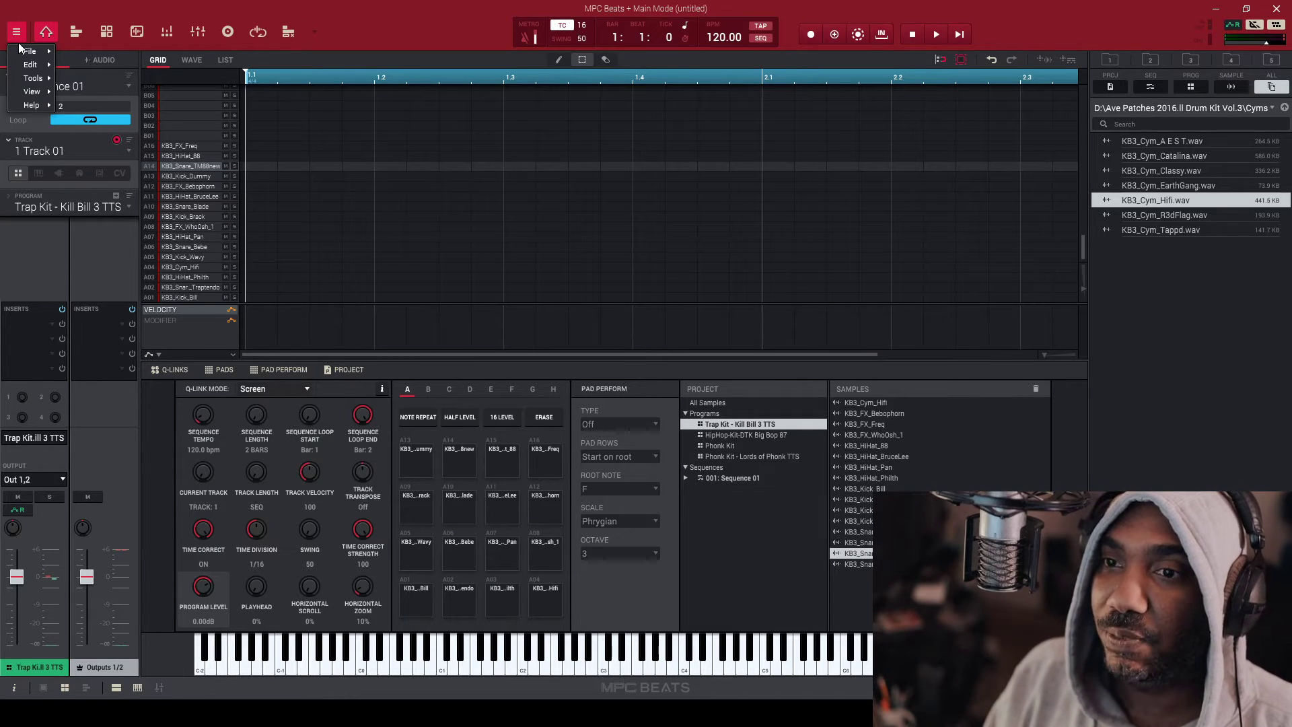
pyautogui.moveTo(27, 52)
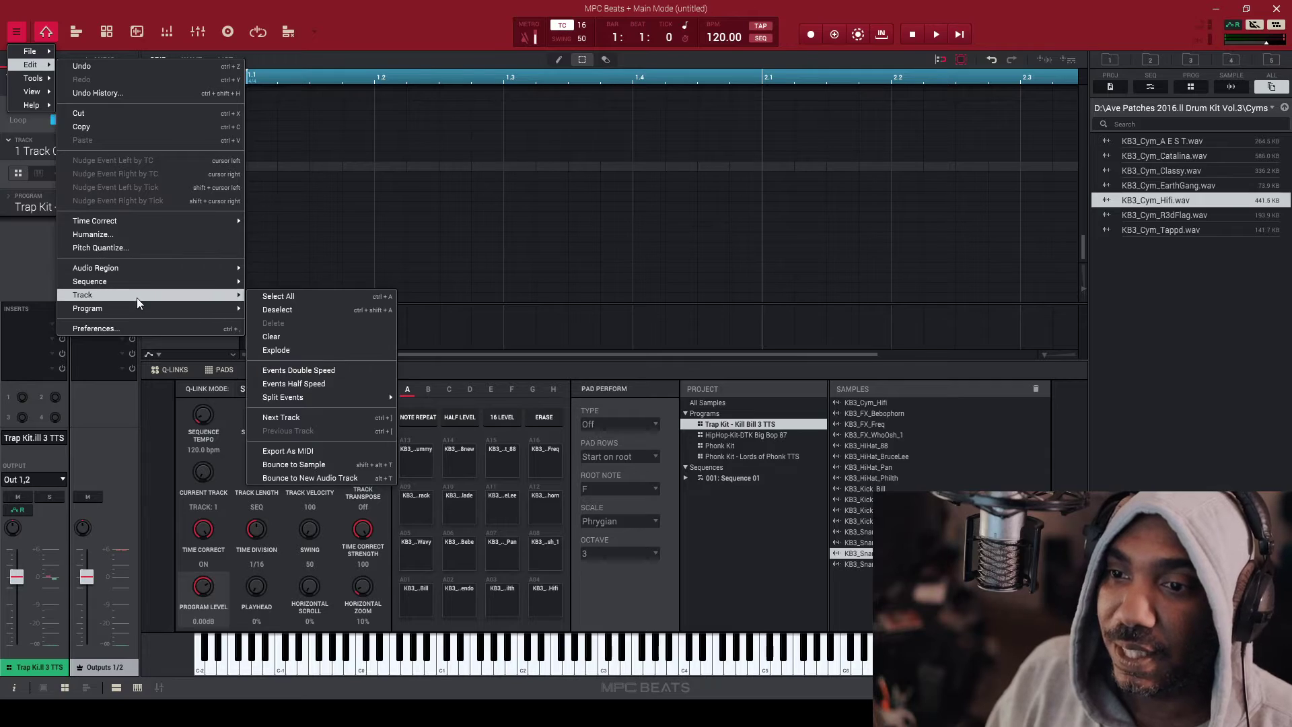
pyautogui.moveTo(143, 308)
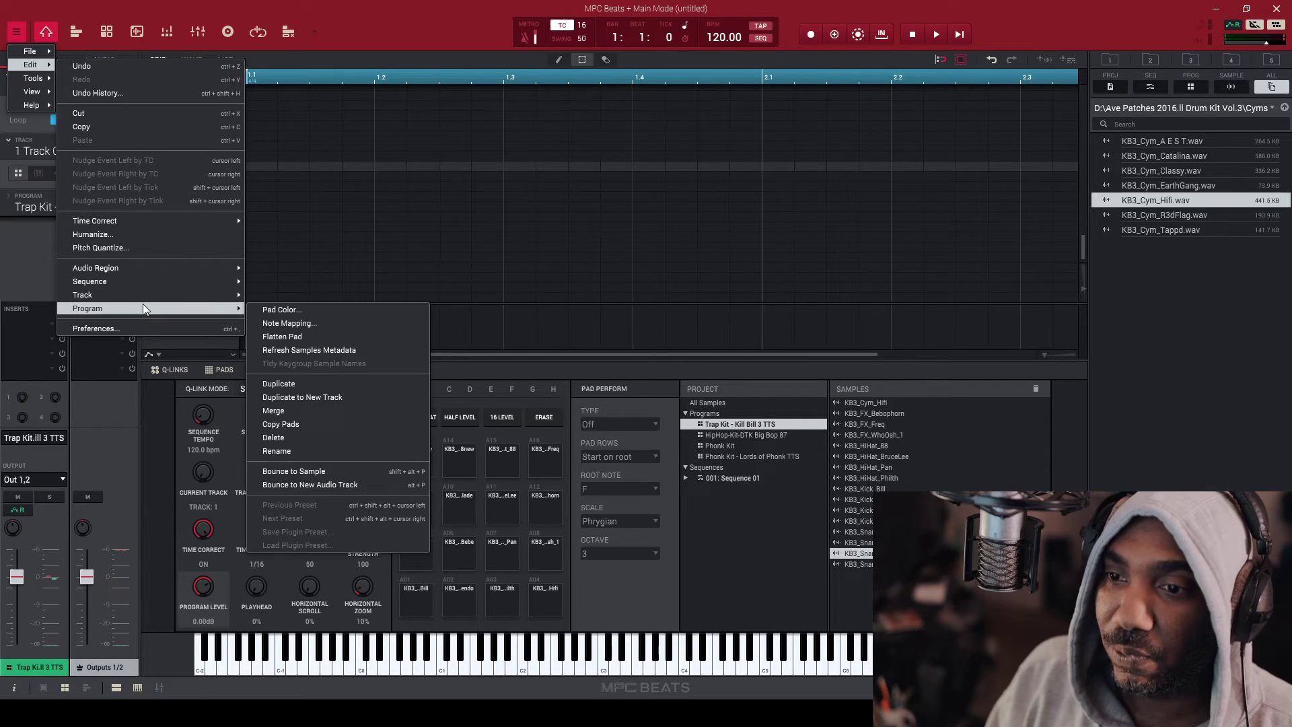
pyautogui.click(280, 314)
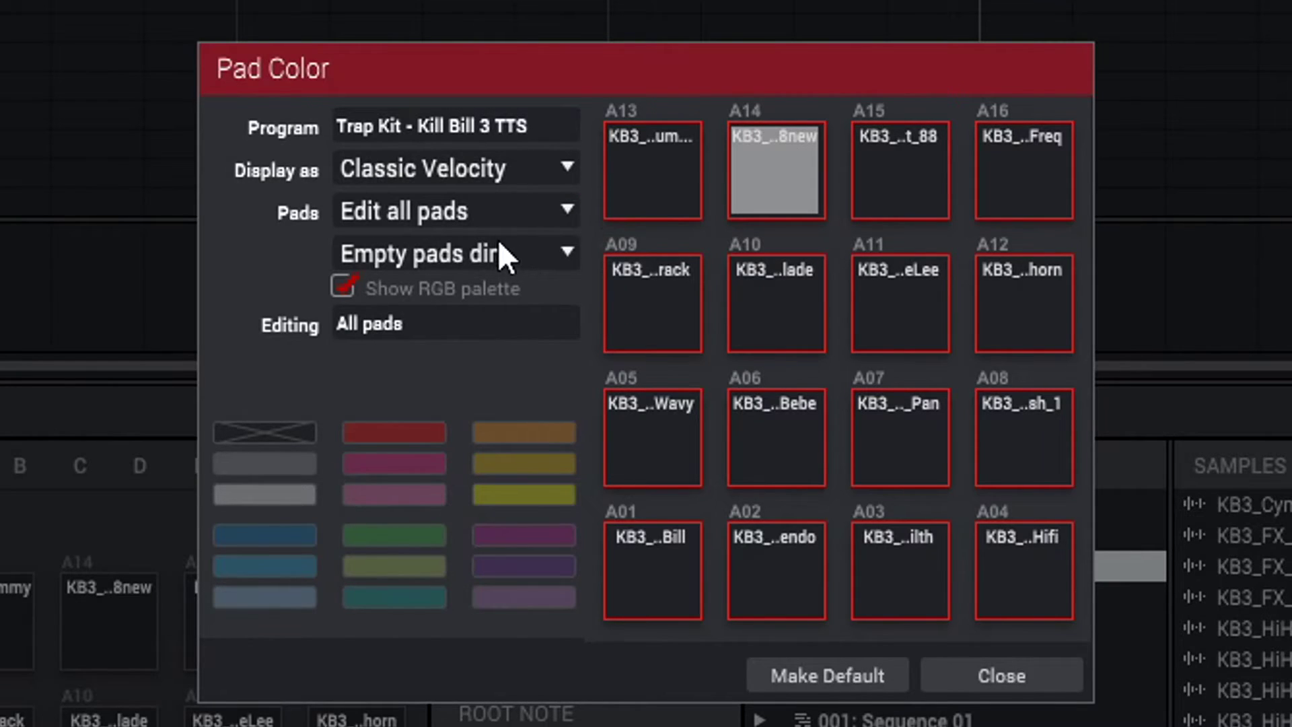
# Step: Set the Pad Color dialog to edit single pads and open the Display as options
pyautogui.click(564, 222)
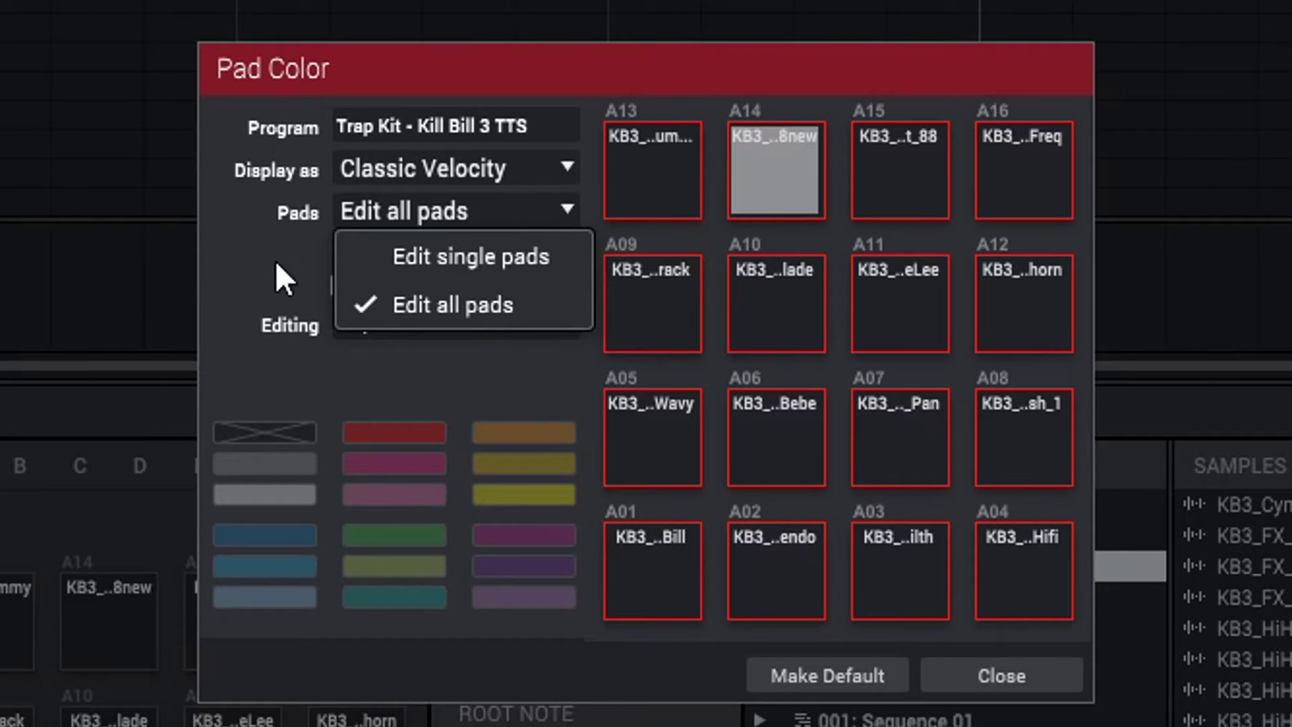
pyautogui.click(418, 262)
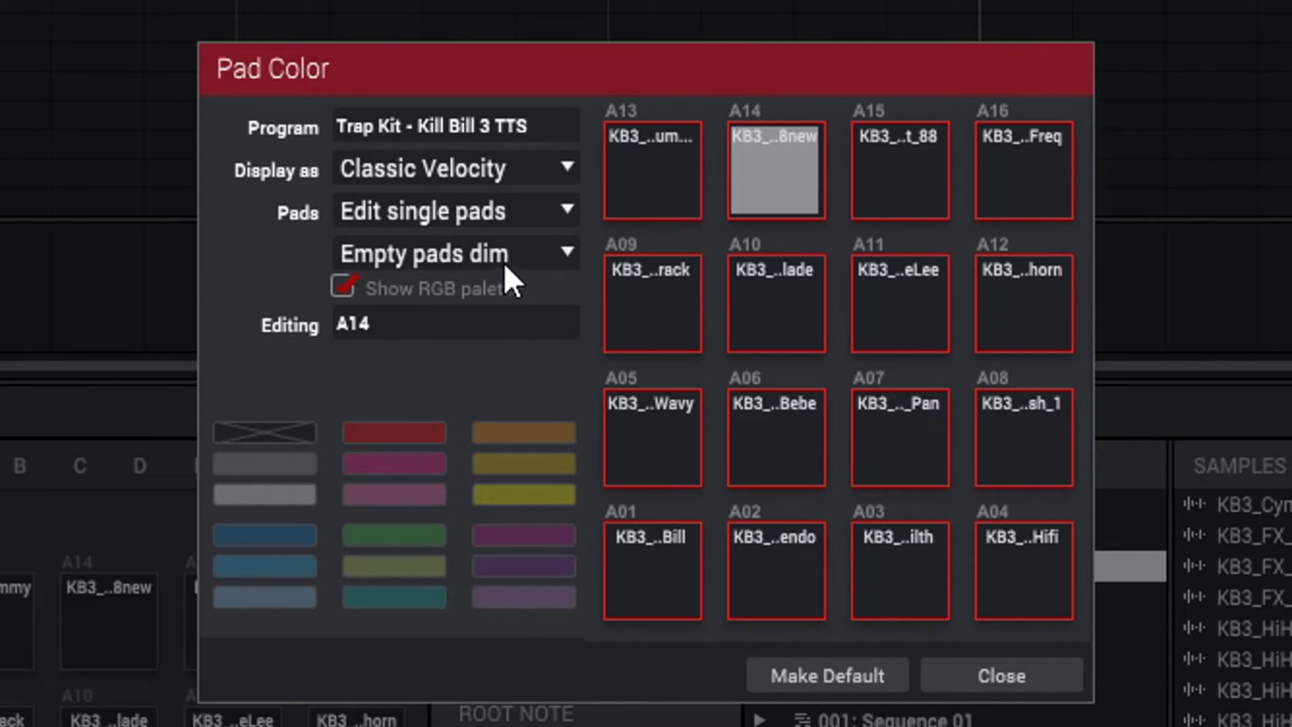
pyautogui.click(548, 165)
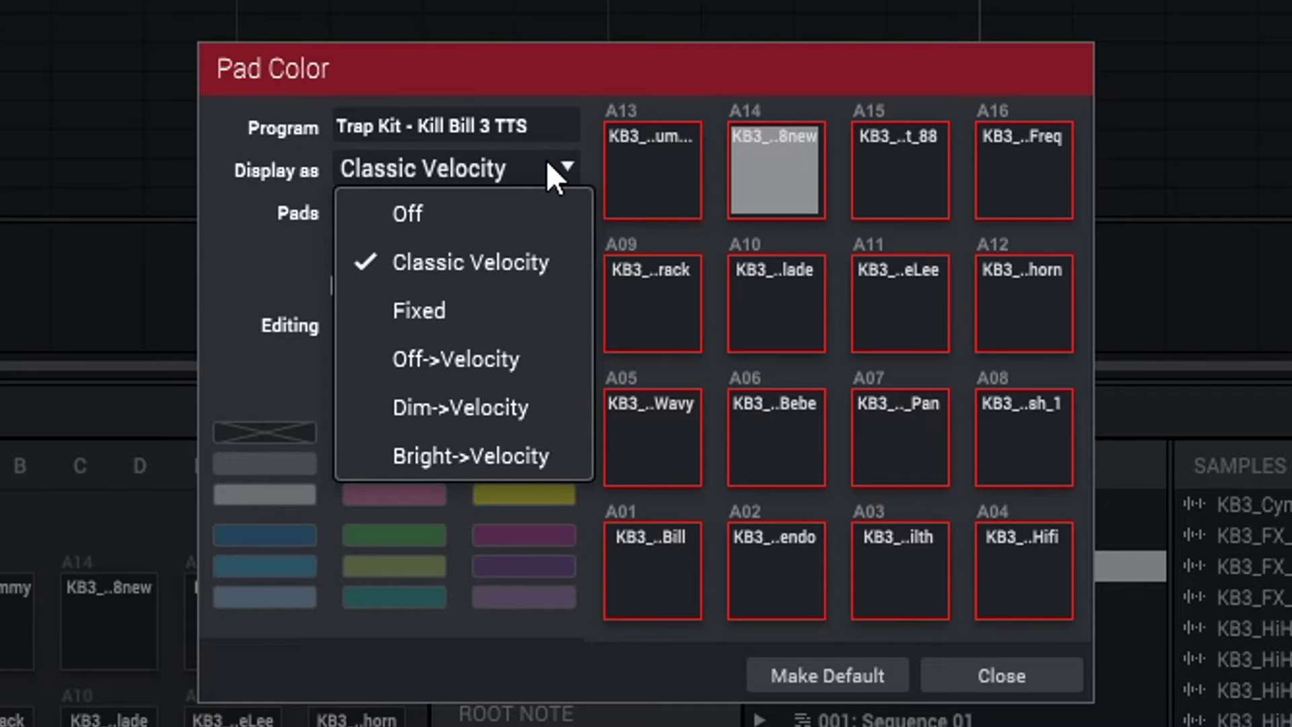
# Step: Display fixed colours and colour the second column (A14, A10, A06, A02) light pink
pyautogui.click(488, 317)
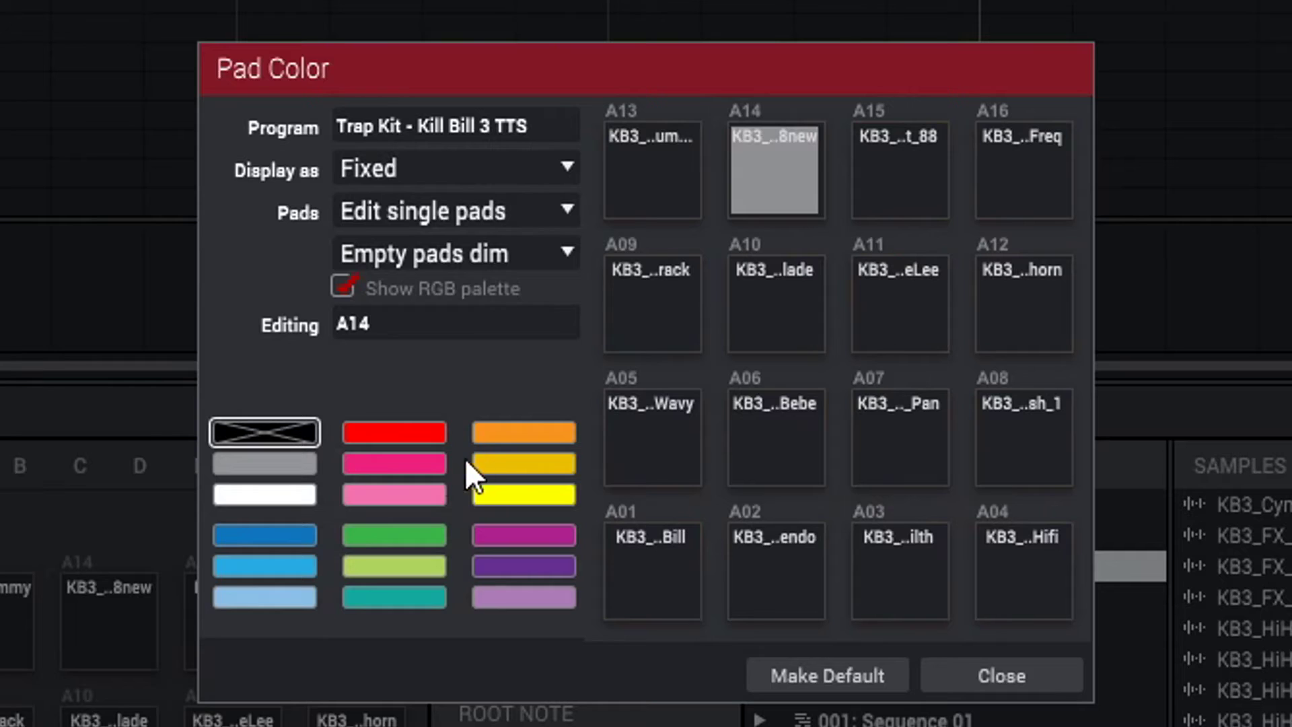
pyautogui.click(409, 494)
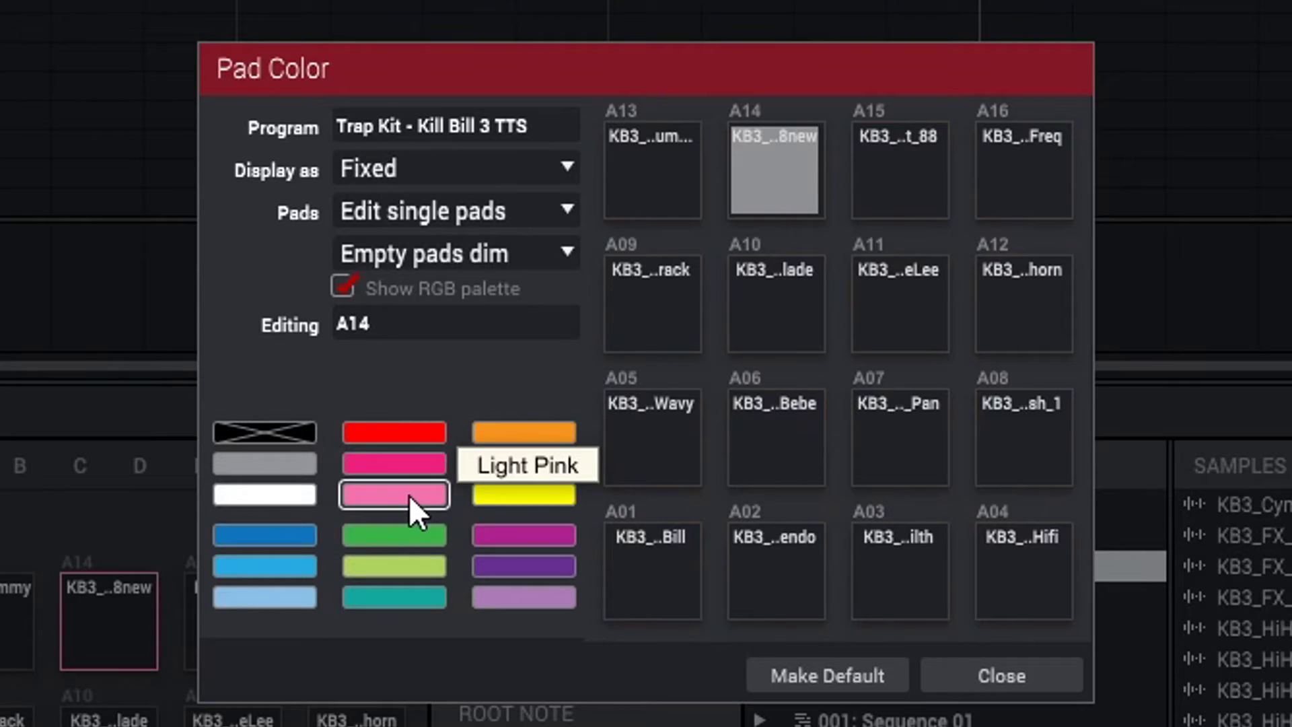
pyautogui.click(800, 330)
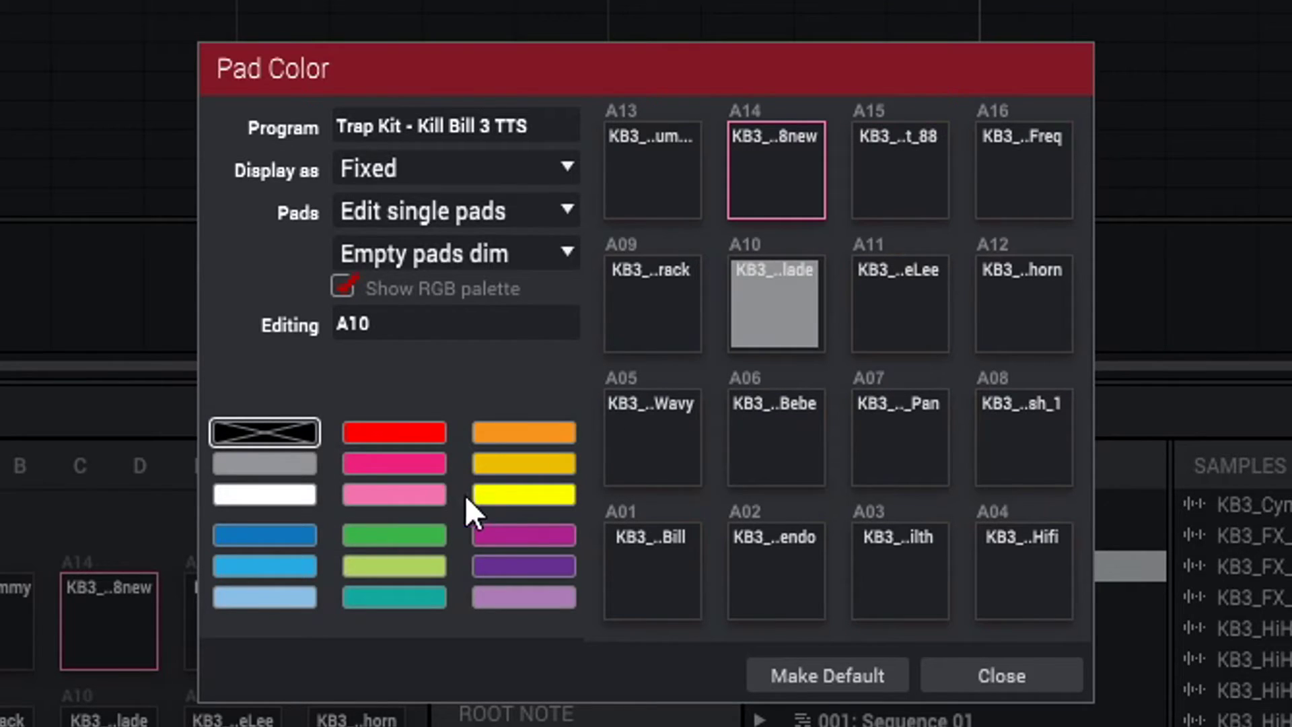
pyautogui.click(421, 496)
pyautogui.click(776, 434)
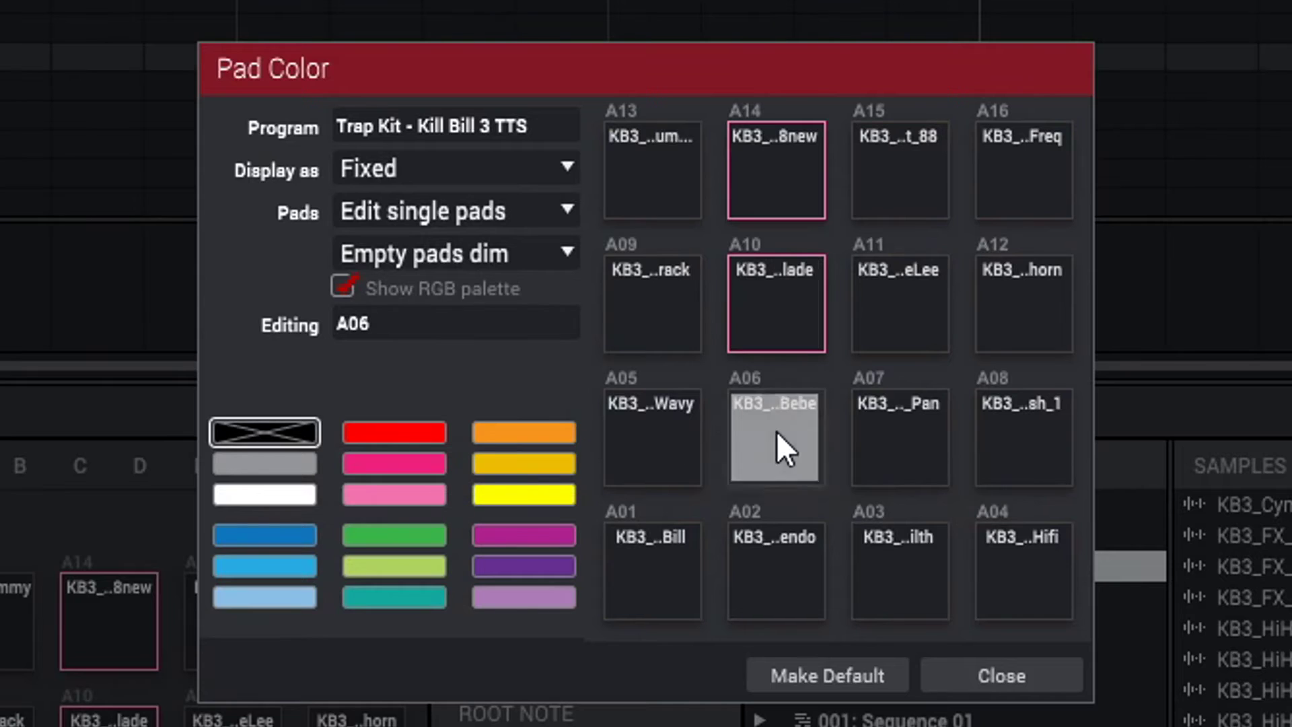
pyautogui.click(431, 500)
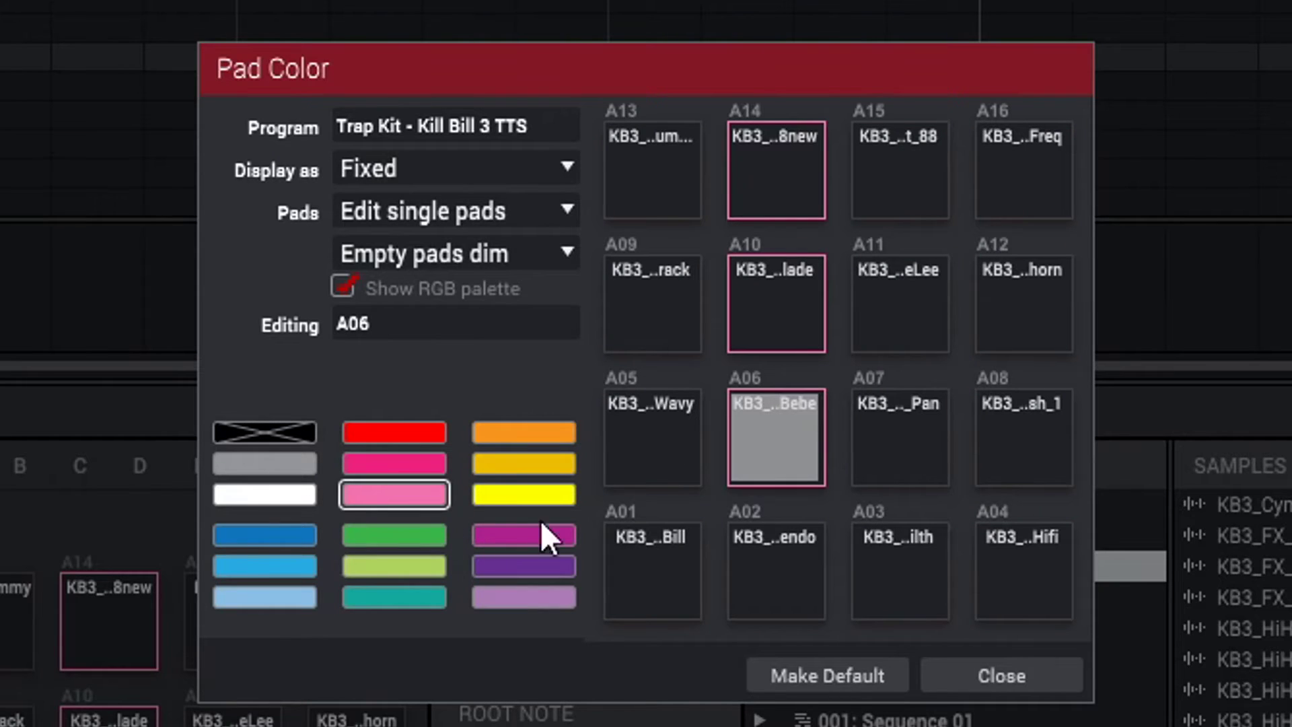
pyautogui.click(757, 580)
pyautogui.click(426, 498)
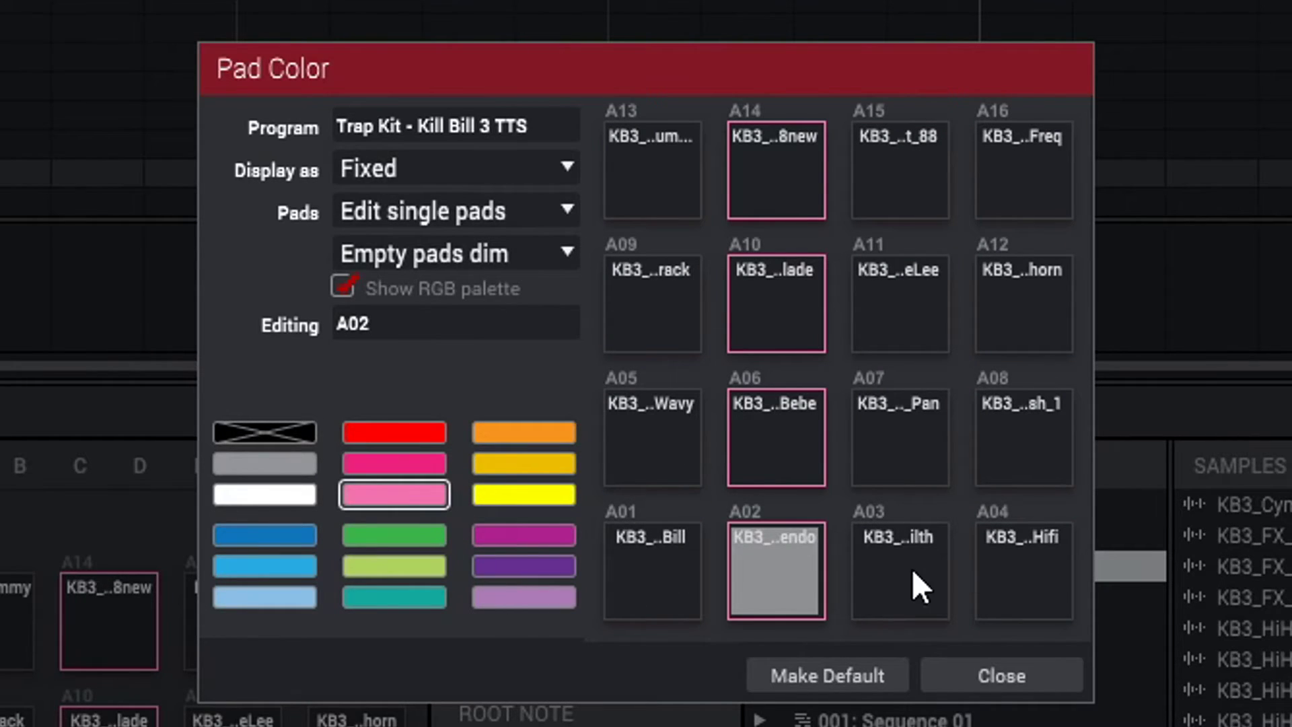
# Step: Colour the third column of pads (A03, A07, A11, A15) orange
pyautogui.click(871, 572)
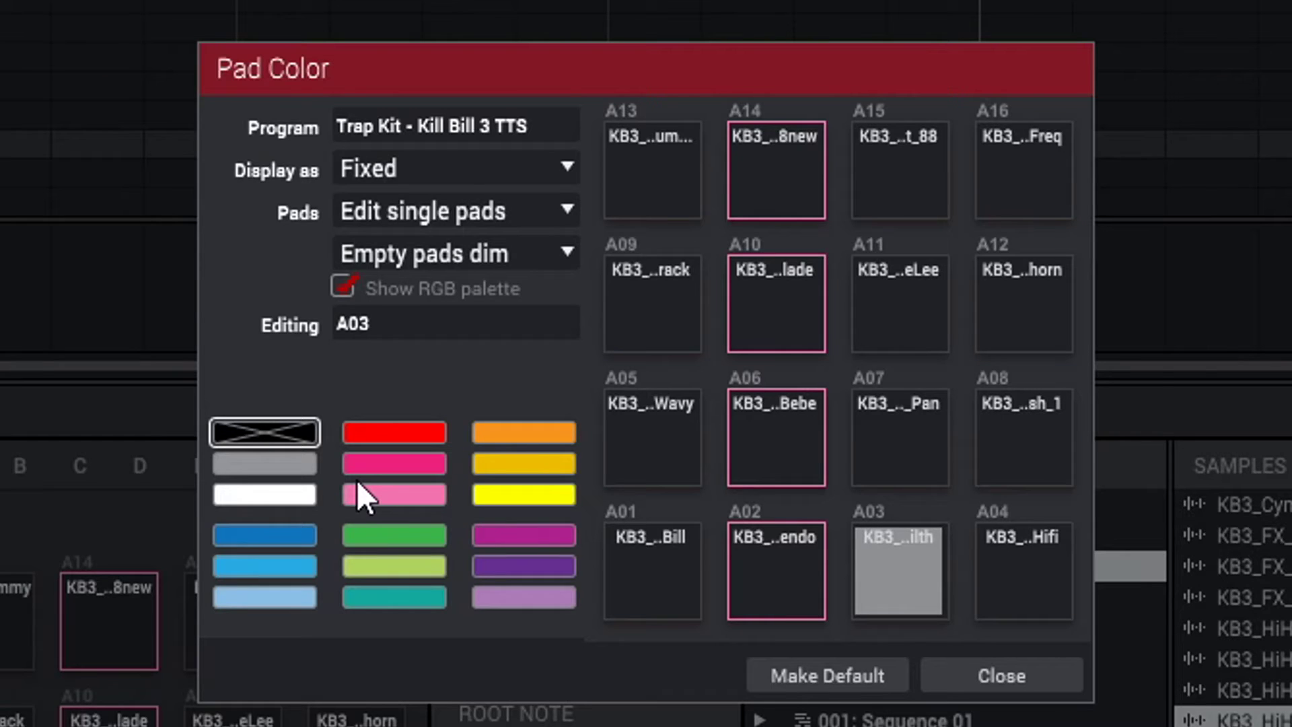
pyautogui.click(542, 440)
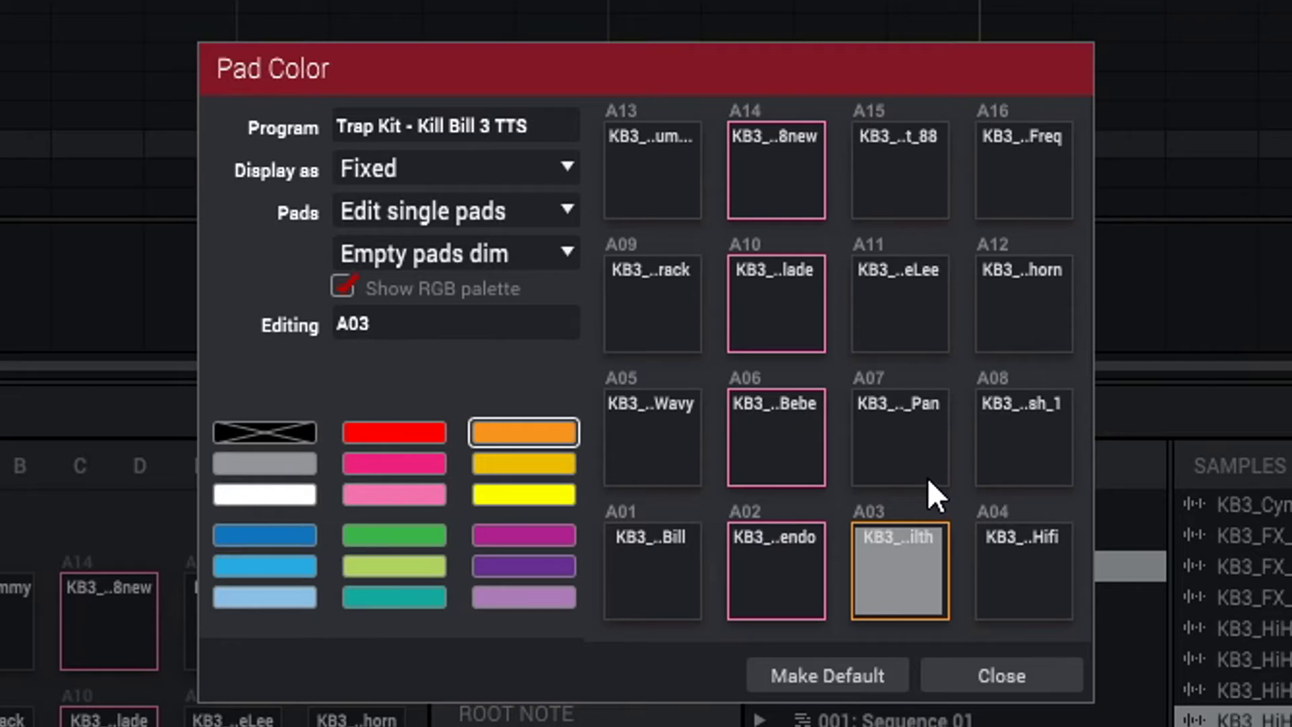
pyautogui.click(928, 478)
pyautogui.click(554, 431)
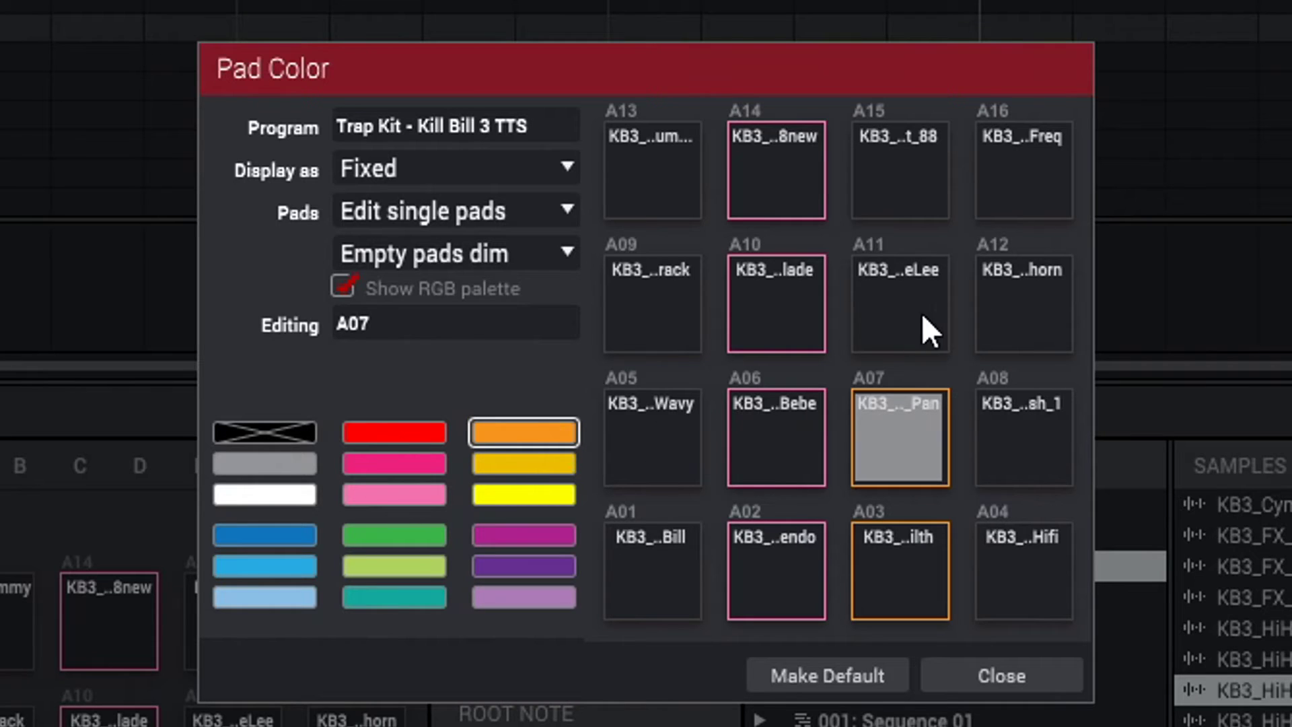
pyautogui.click(928, 329)
pyautogui.click(535, 431)
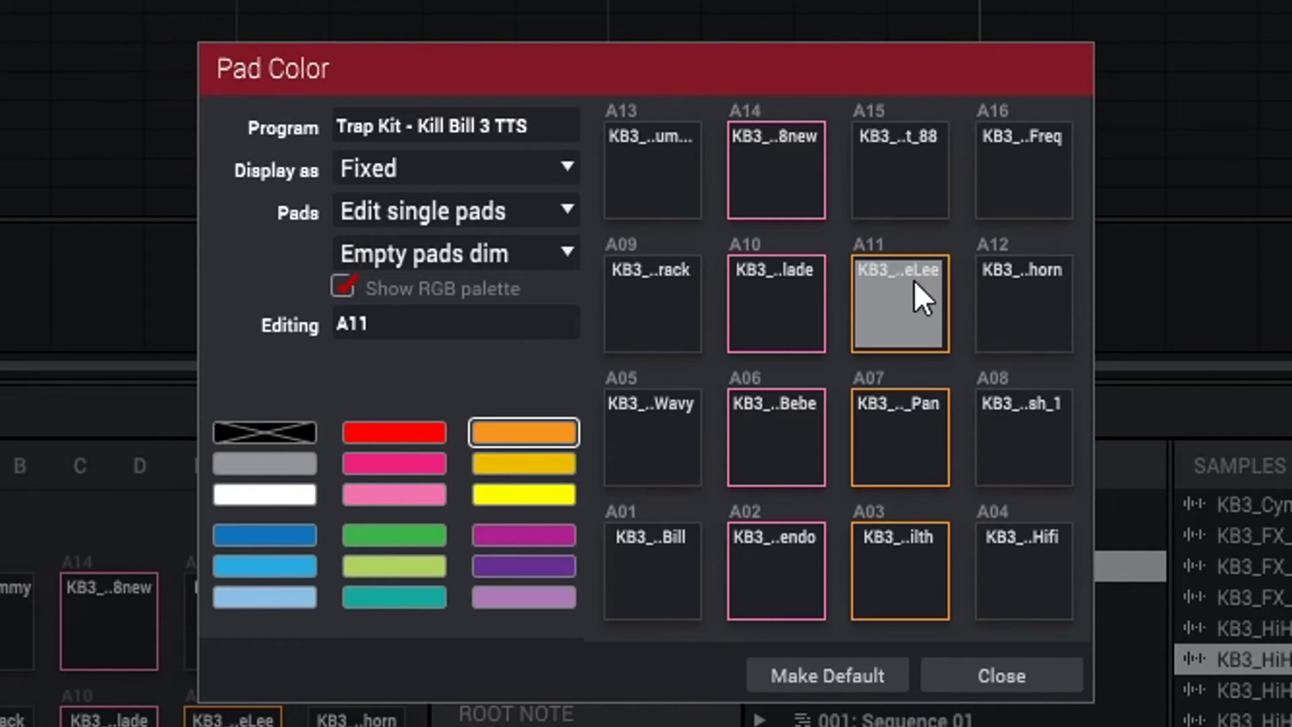
pyautogui.click(903, 201)
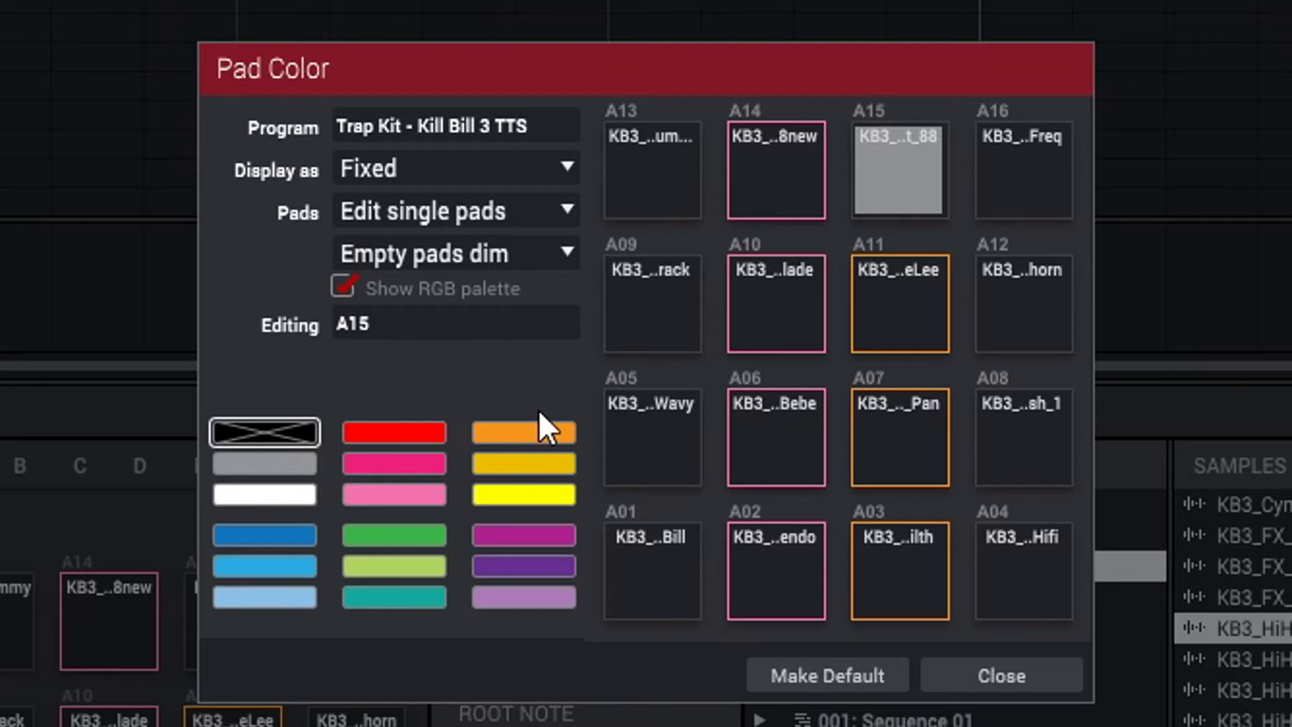
pyautogui.click(527, 444)
# Step: Colour the right column of pads (A16, A12, A08, A04) green
pyautogui.click(1039, 175)
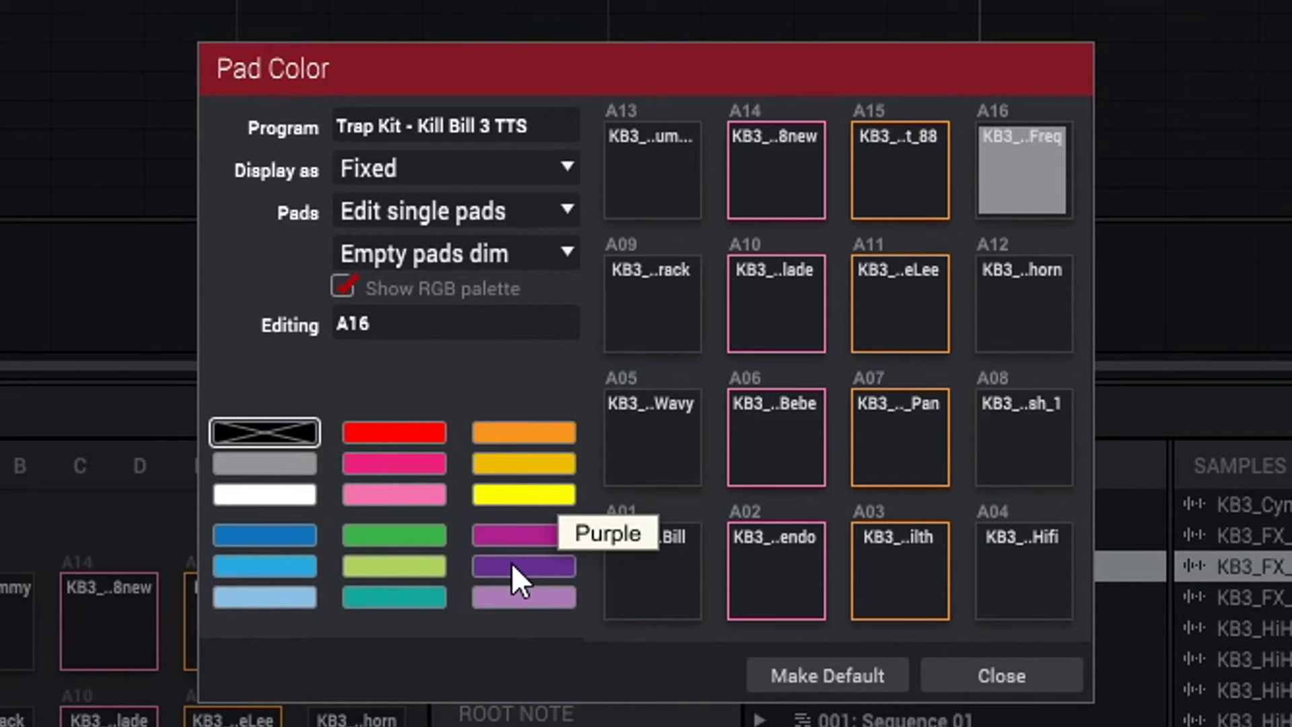
pyautogui.click(421, 564)
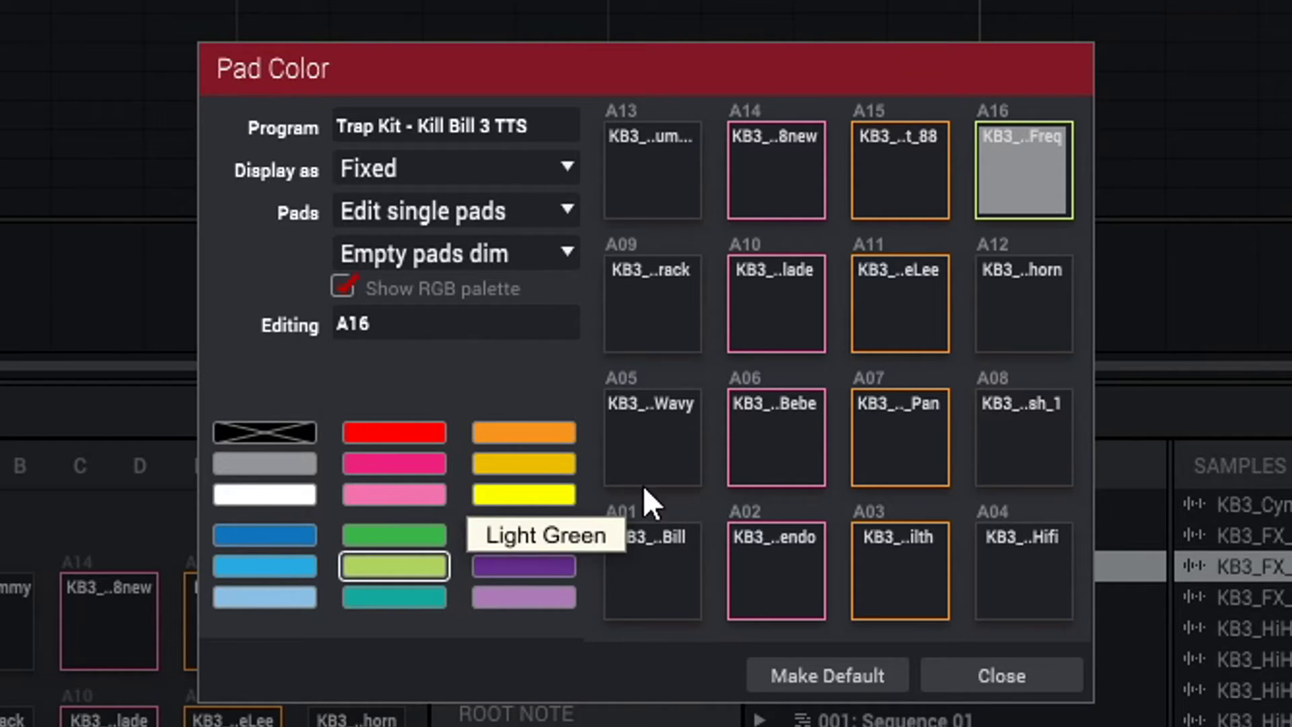
pyautogui.click(1015, 301)
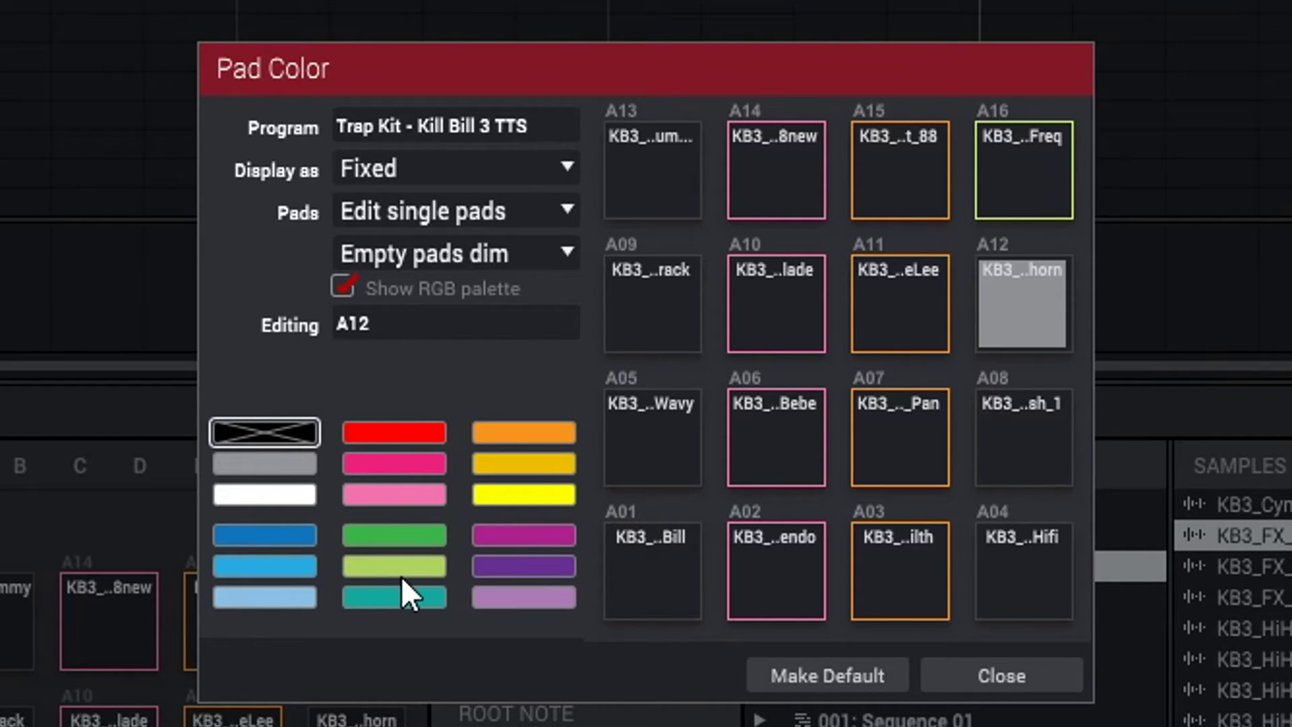
pyautogui.click(403, 537)
pyautogui.click(1036, 452)
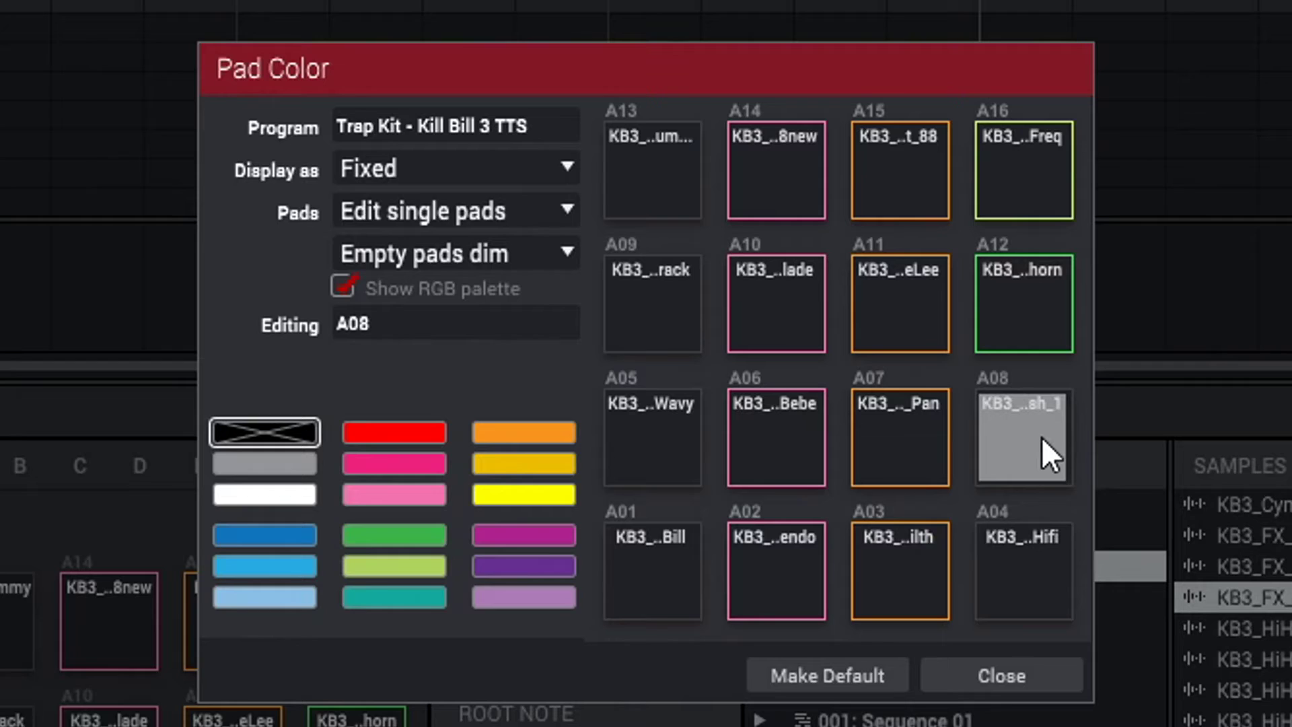
pyautogui.click(414, 527)
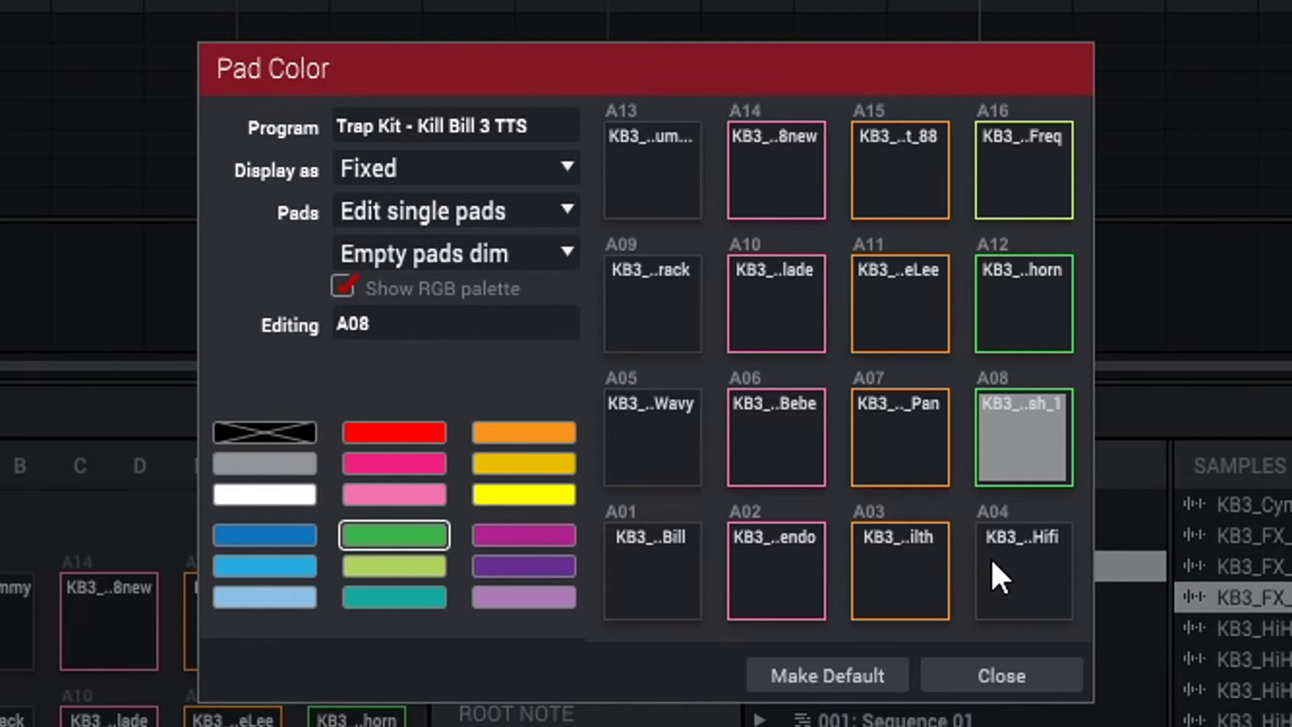
pyautogui.click(1007, 579)
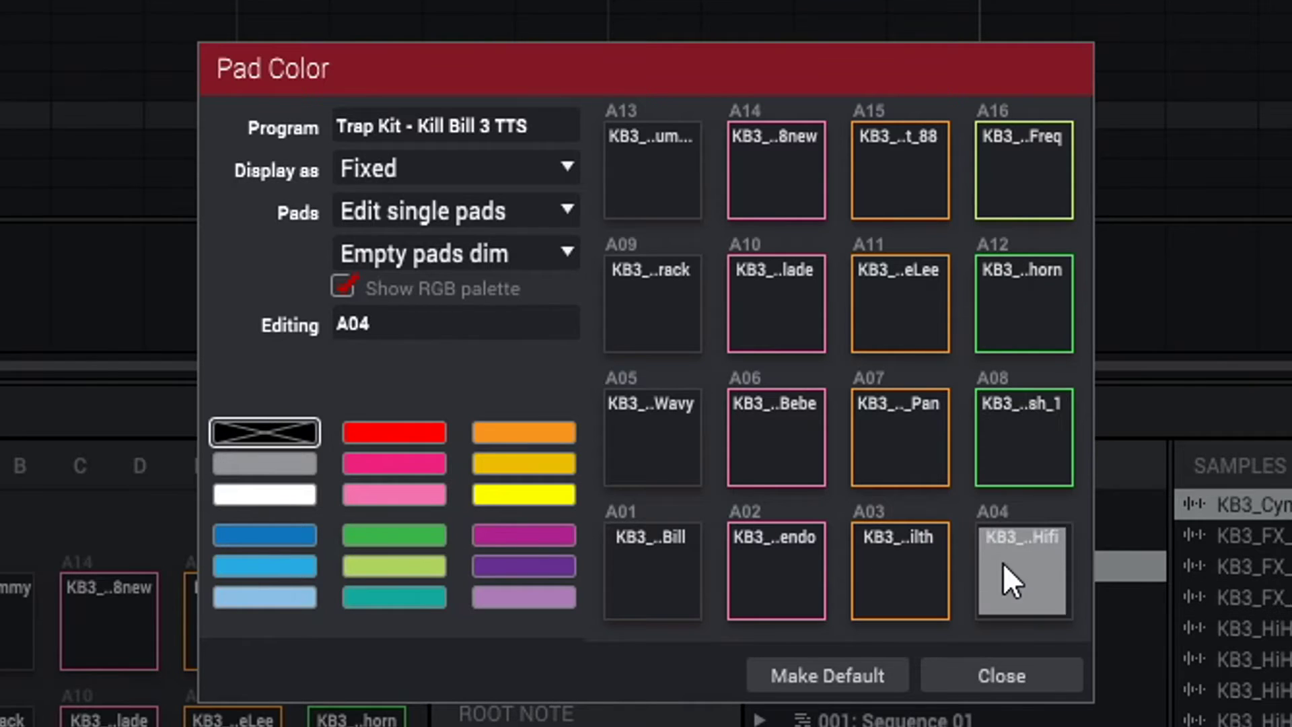
pyautogui.click(397, 535)
# Step: Colour the left column (A13, A09, A05, A01) red and choose Make Default
pyautogui.click(635, 198)
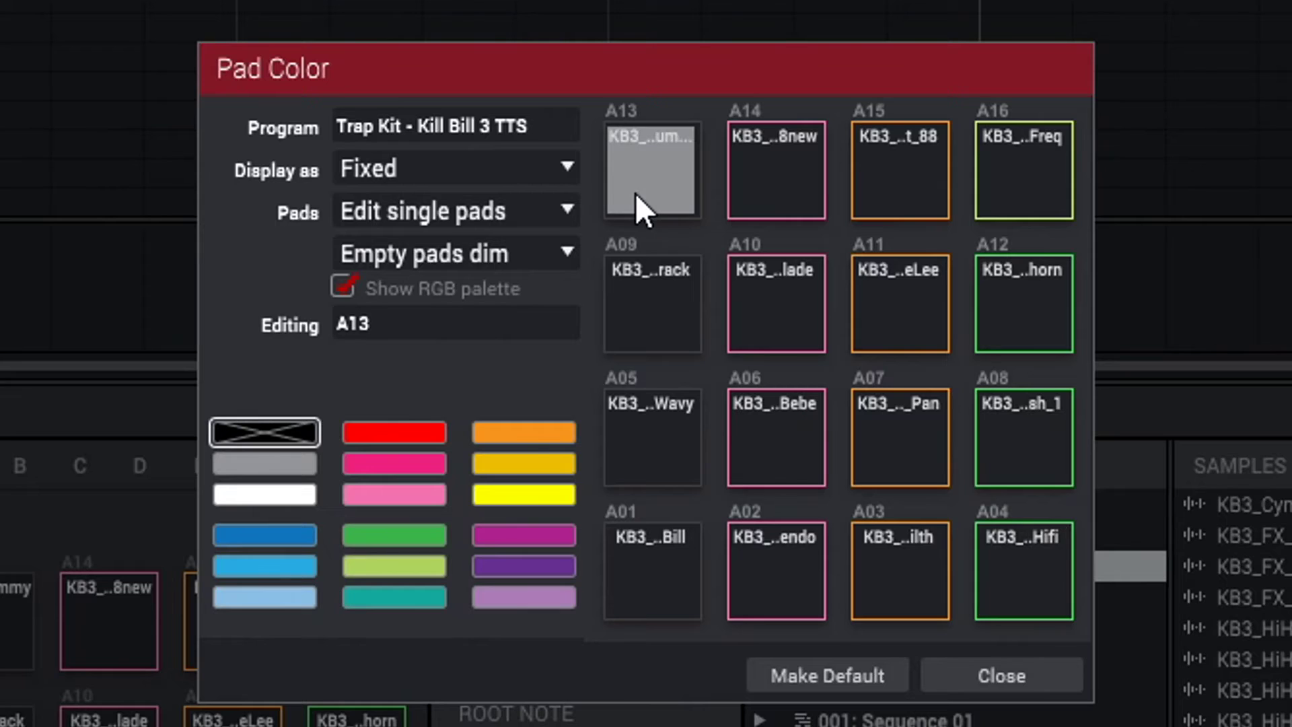
pyautogui.click(396, 430)
pyautogui.click(683, 321)
pyautogui.click(430, 430)
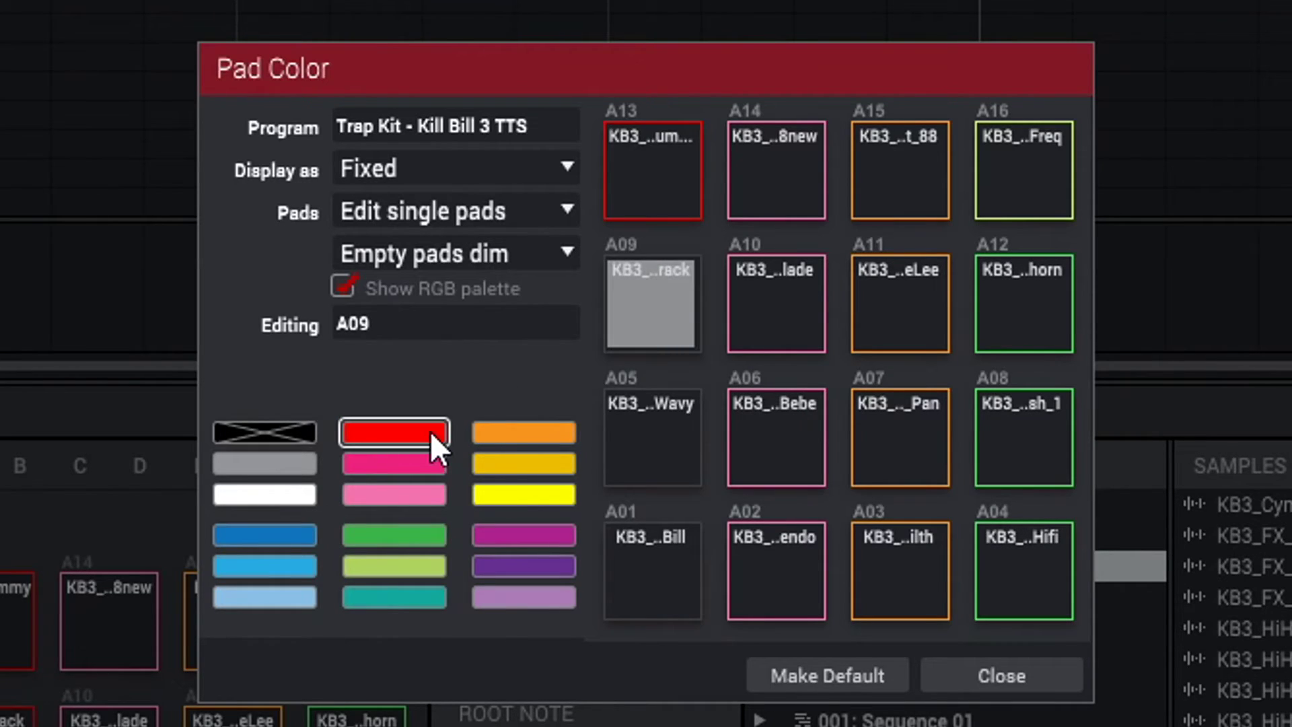
pyautogui.click(640, 417)
pyautogui.click(422, 437)
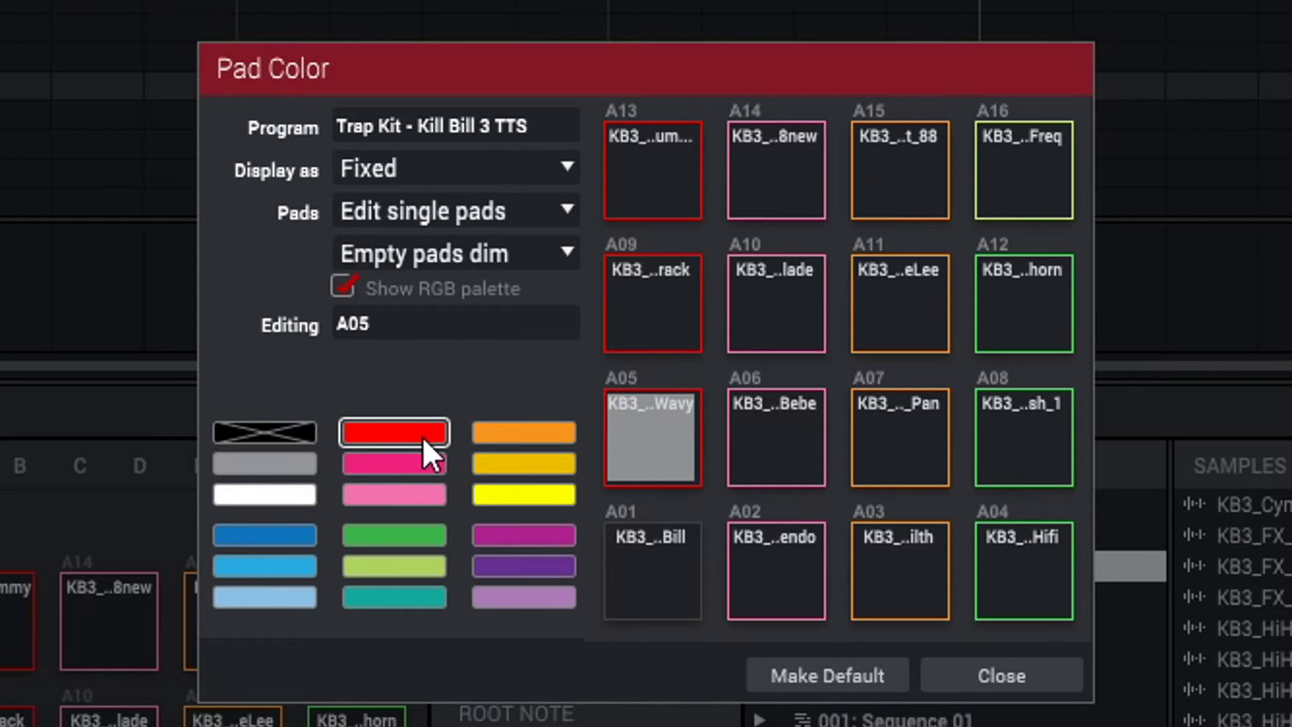
pyautogui.click(650, 584)
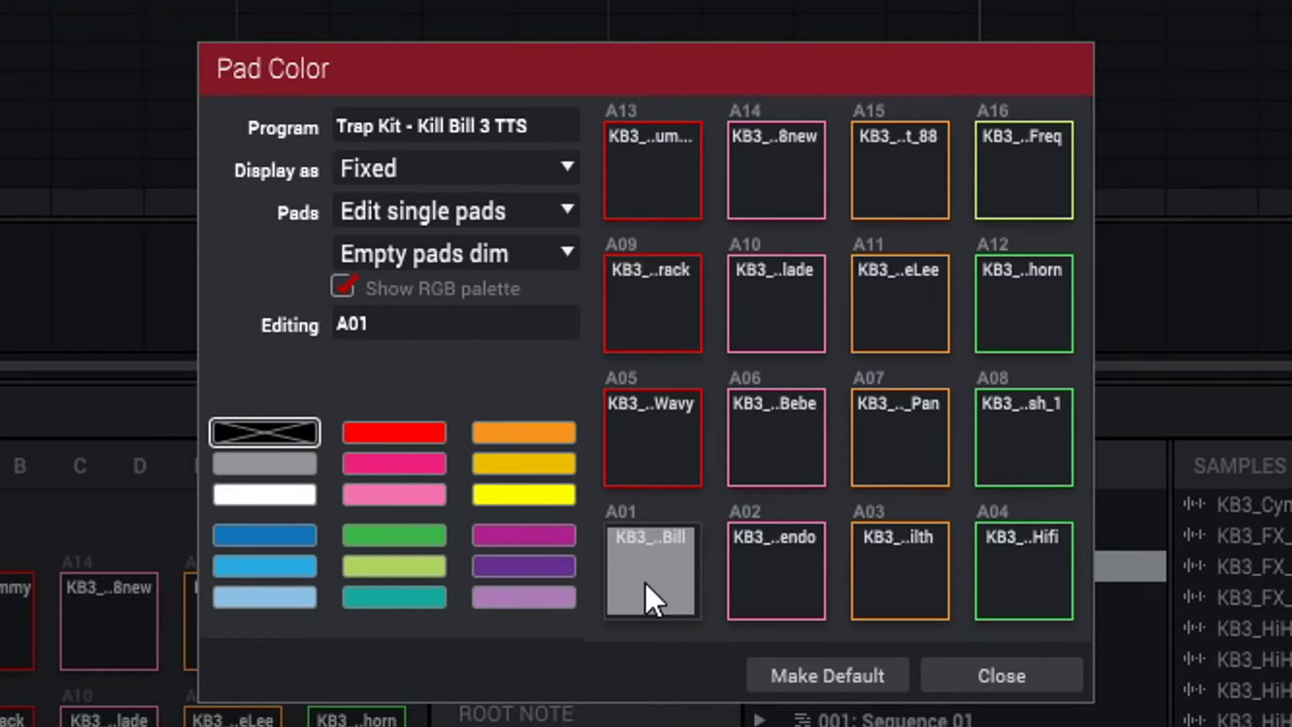
pyautogui.click(432, 435)
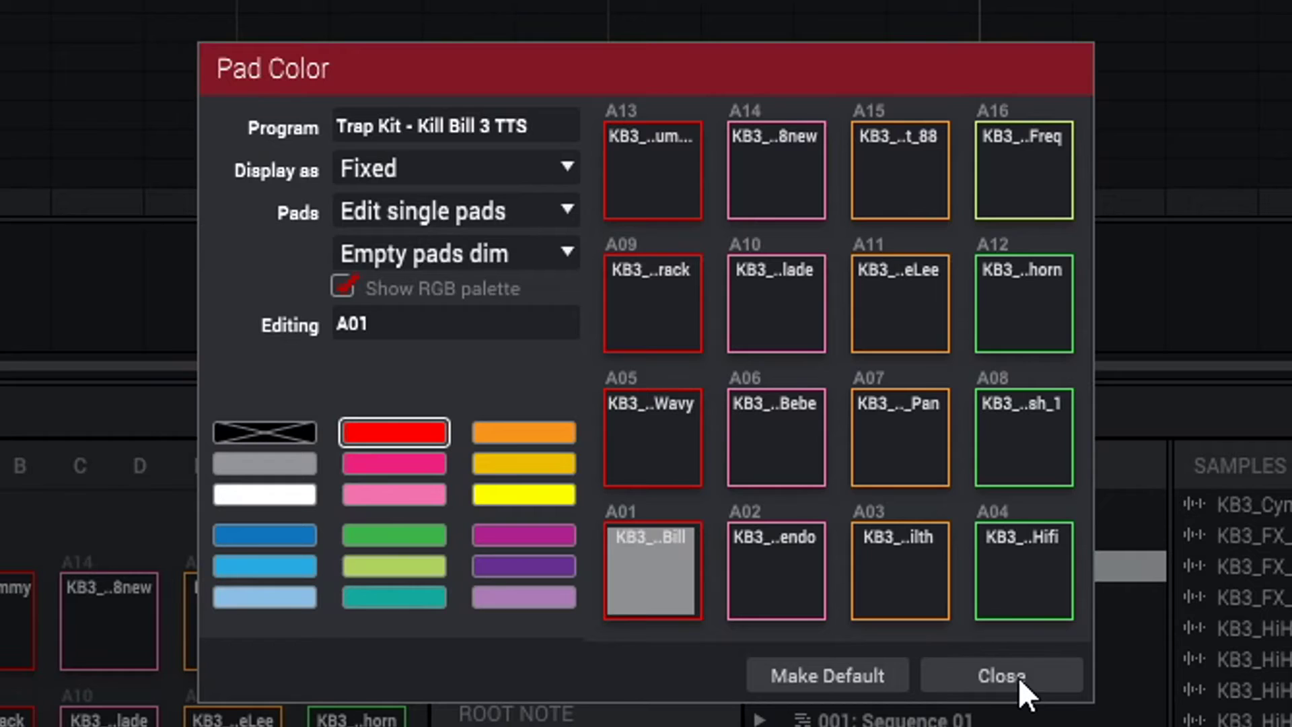
pyautogui.click(800, 673)
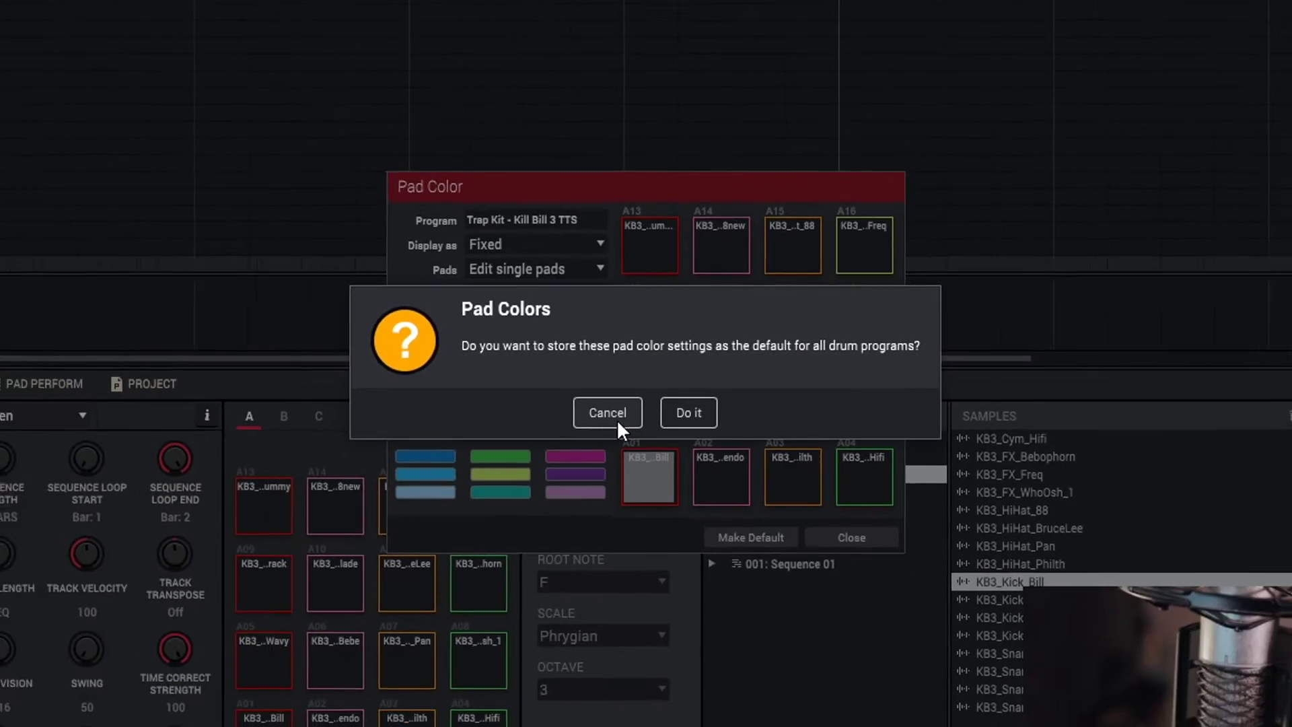
# Step: Decline storing the colours as default, close the Pad Color window, and audition pad A11
pyautogui.click(579, 459)
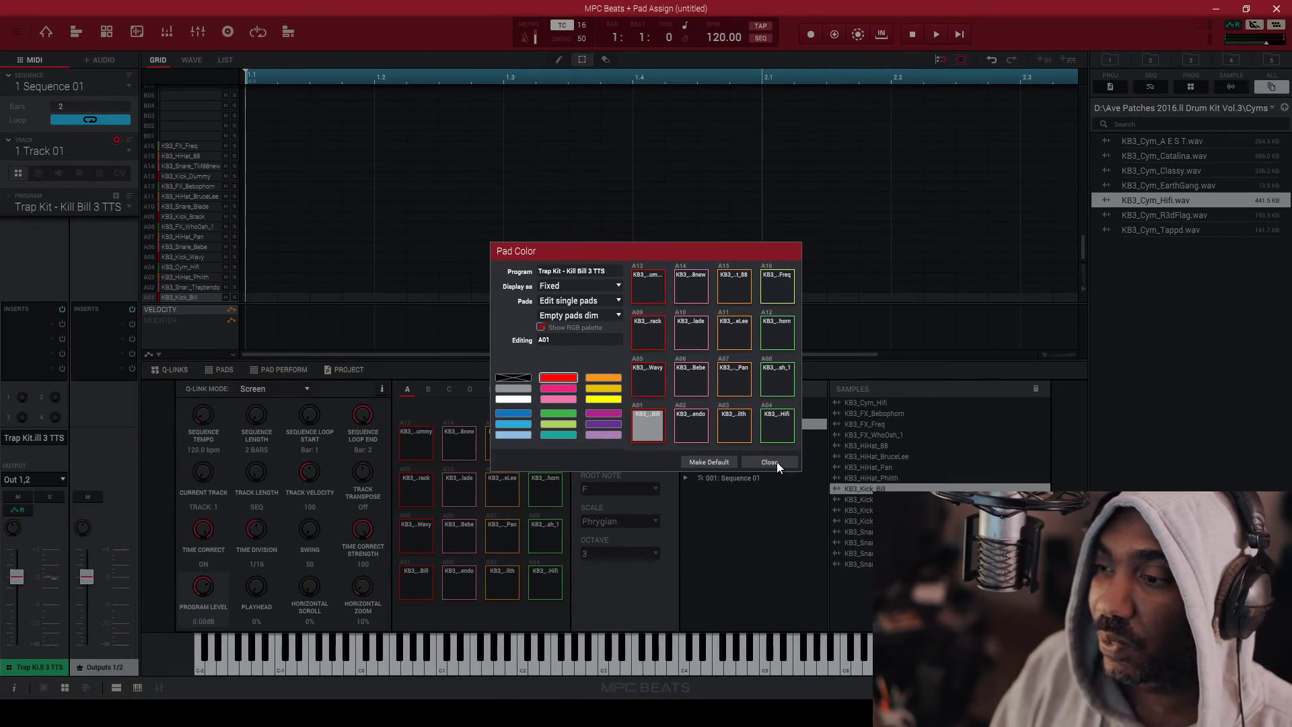
pyautogui.click(769, 462)
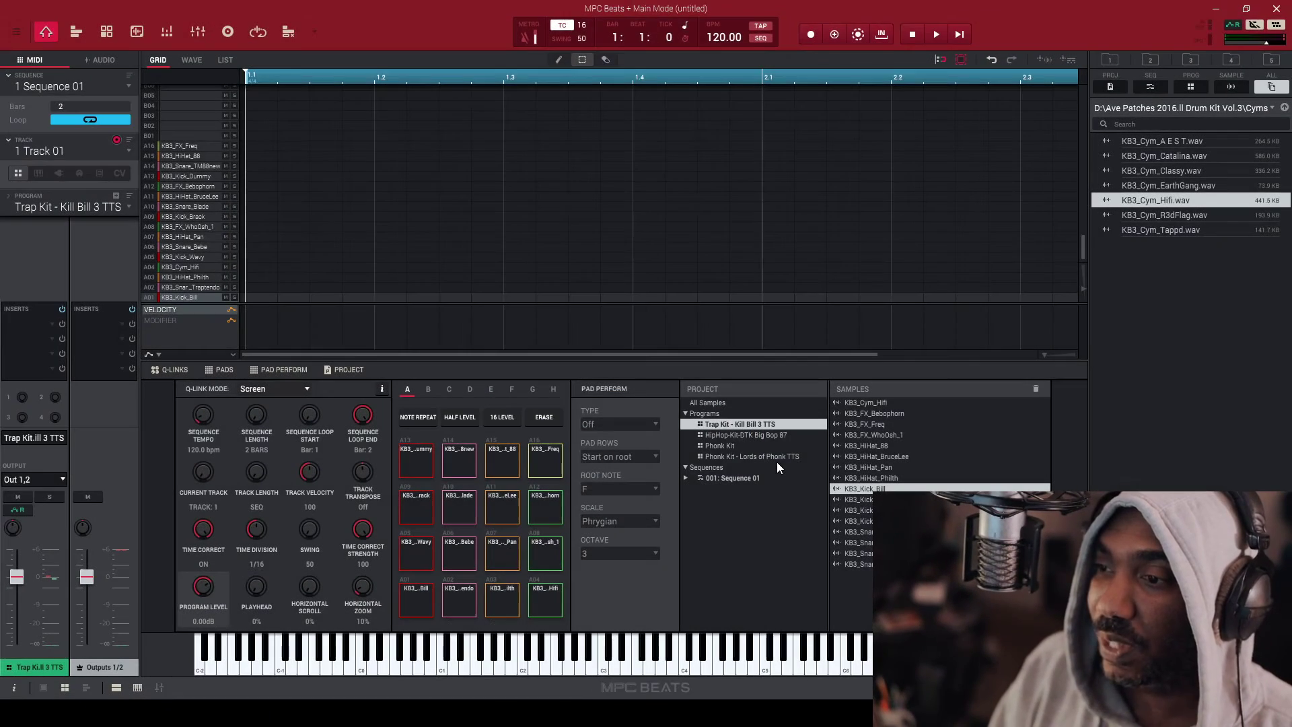
pyautogui.click(491, 494)
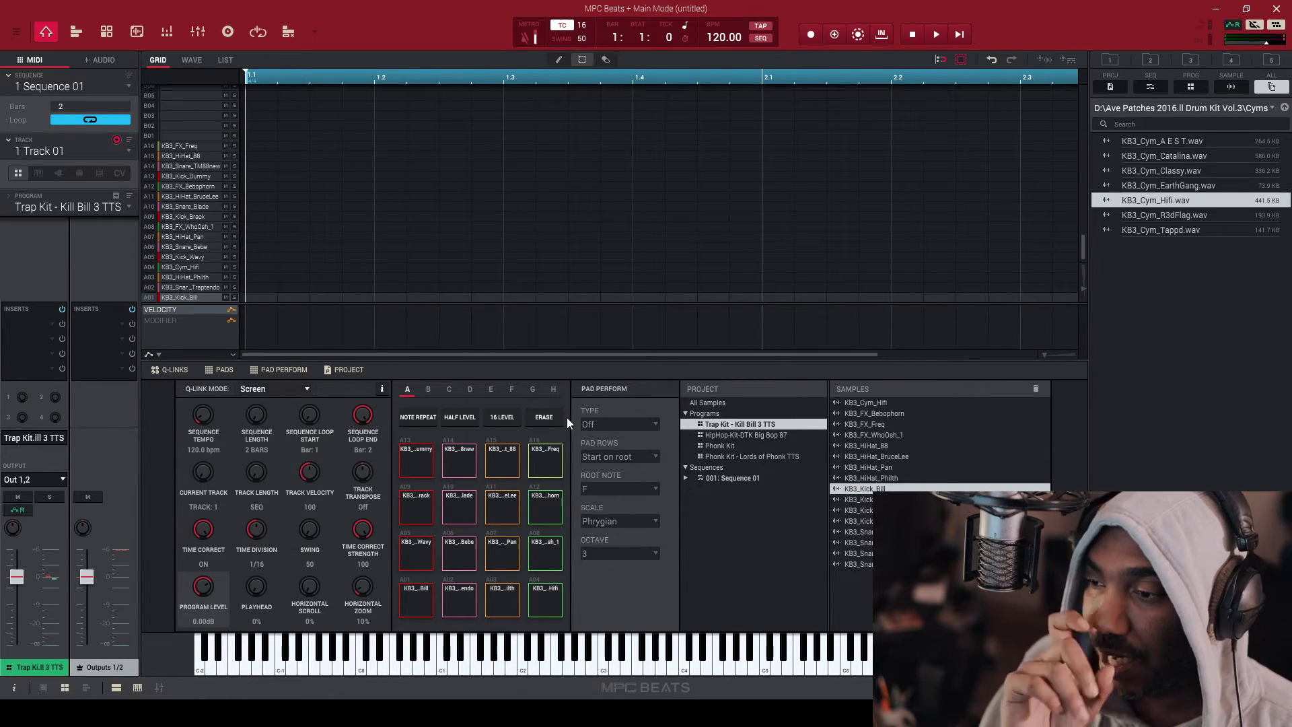
pyautogui.rightClick(741, 422)
# Step: Save the program to E:\AKAI - MPC Drum Programs, overwriting Trap Kit - Kill Bill 3 TTS.xpm
pyautogui.click(705, 397)
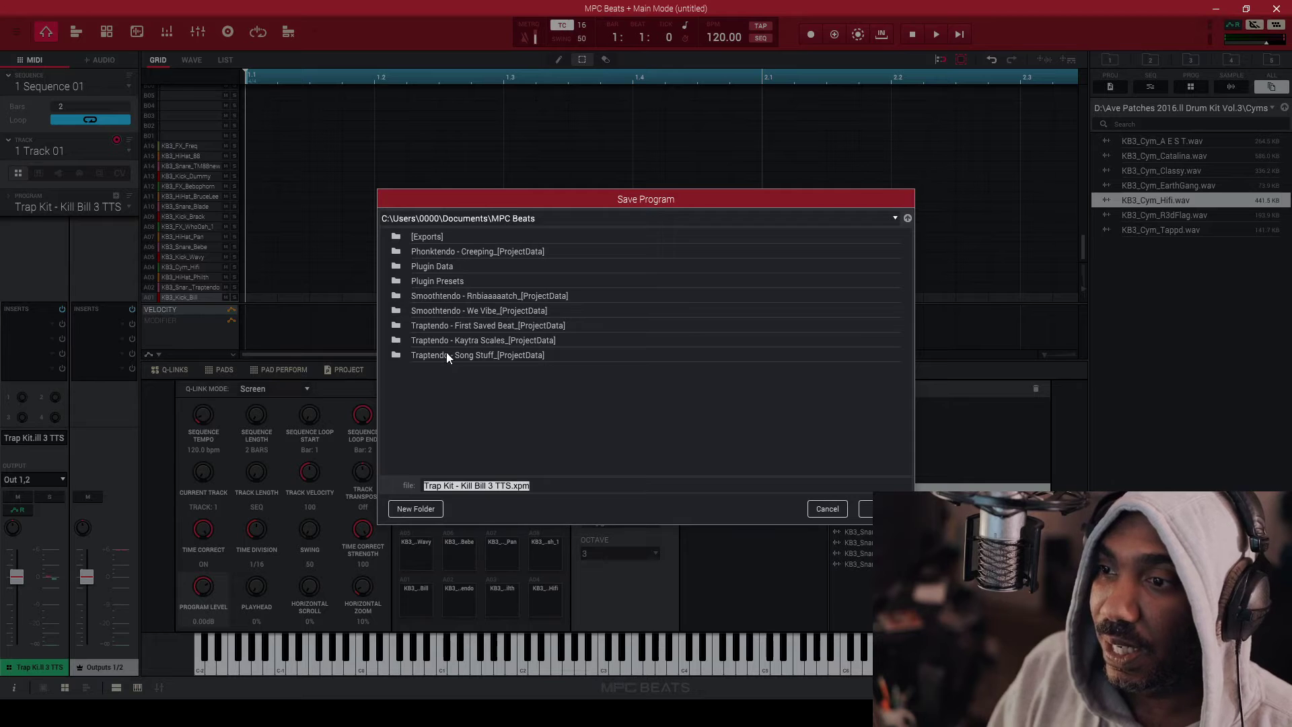
pyautogui.click(889, 219)
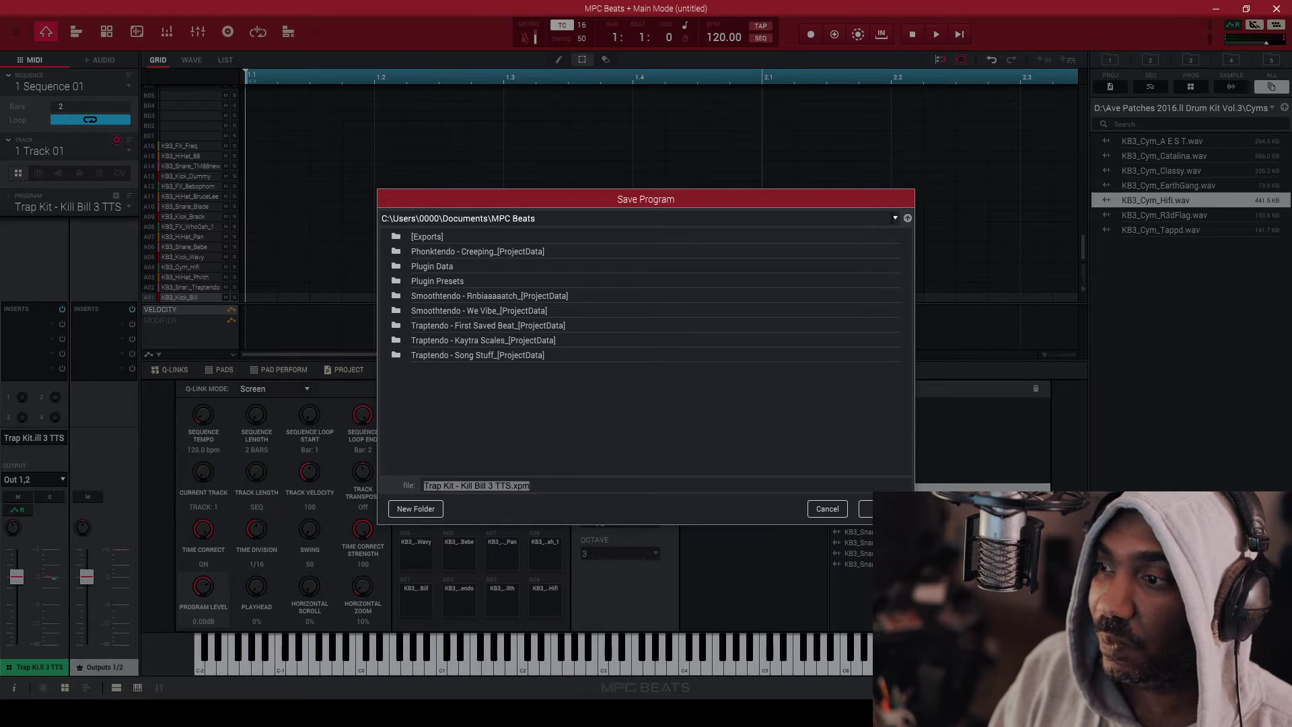
pyautogui.click(896, 219)
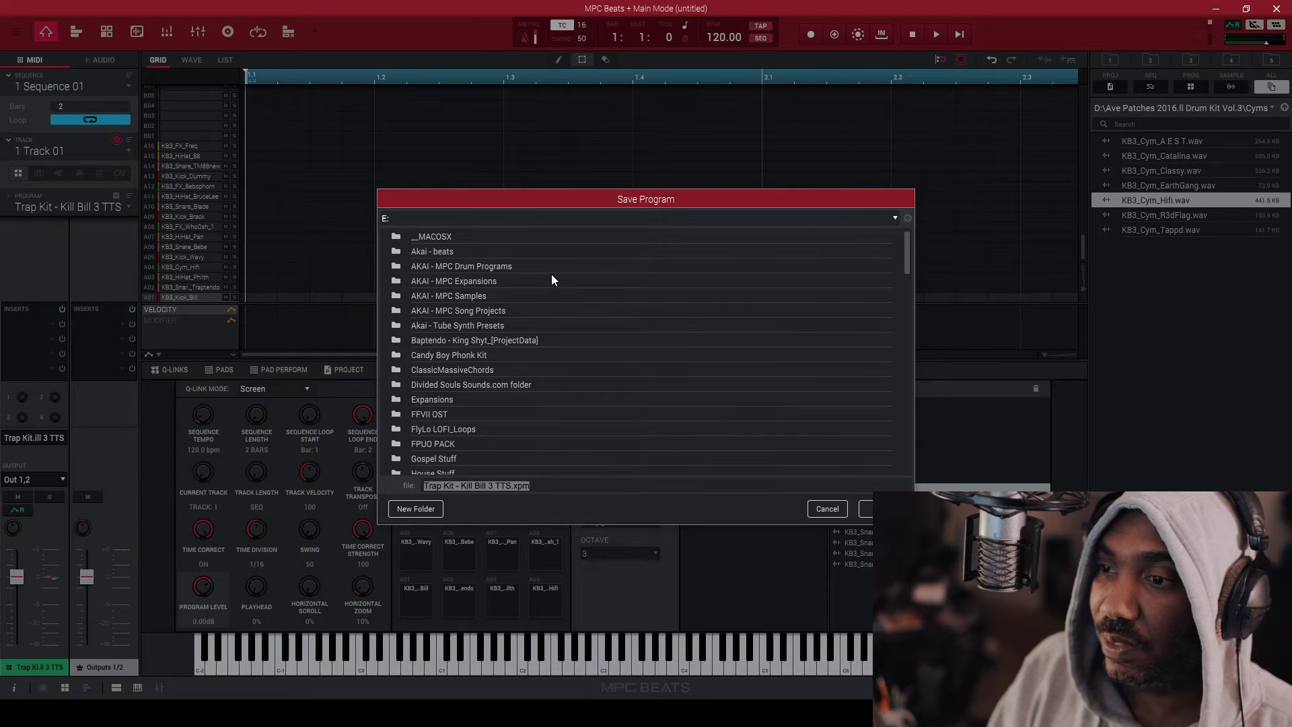
pyautogui.doubleClick(551, 267)
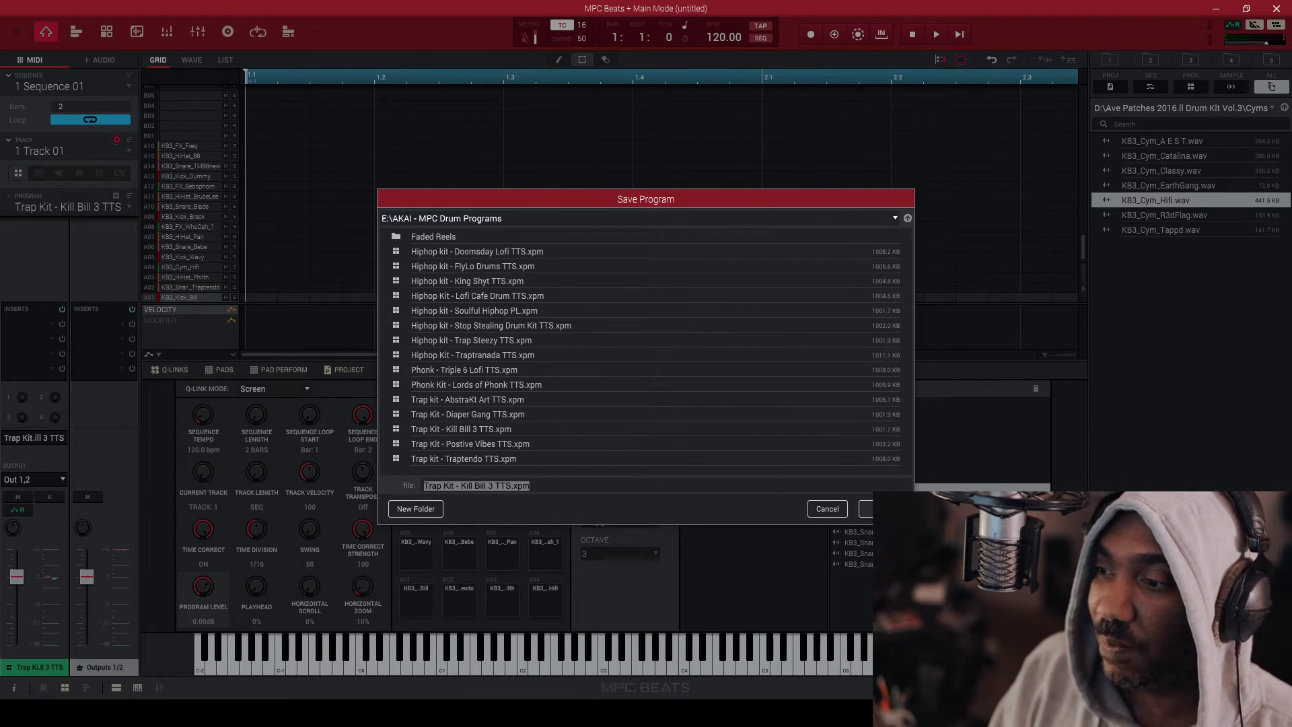
pyautogui.click(866, 509)
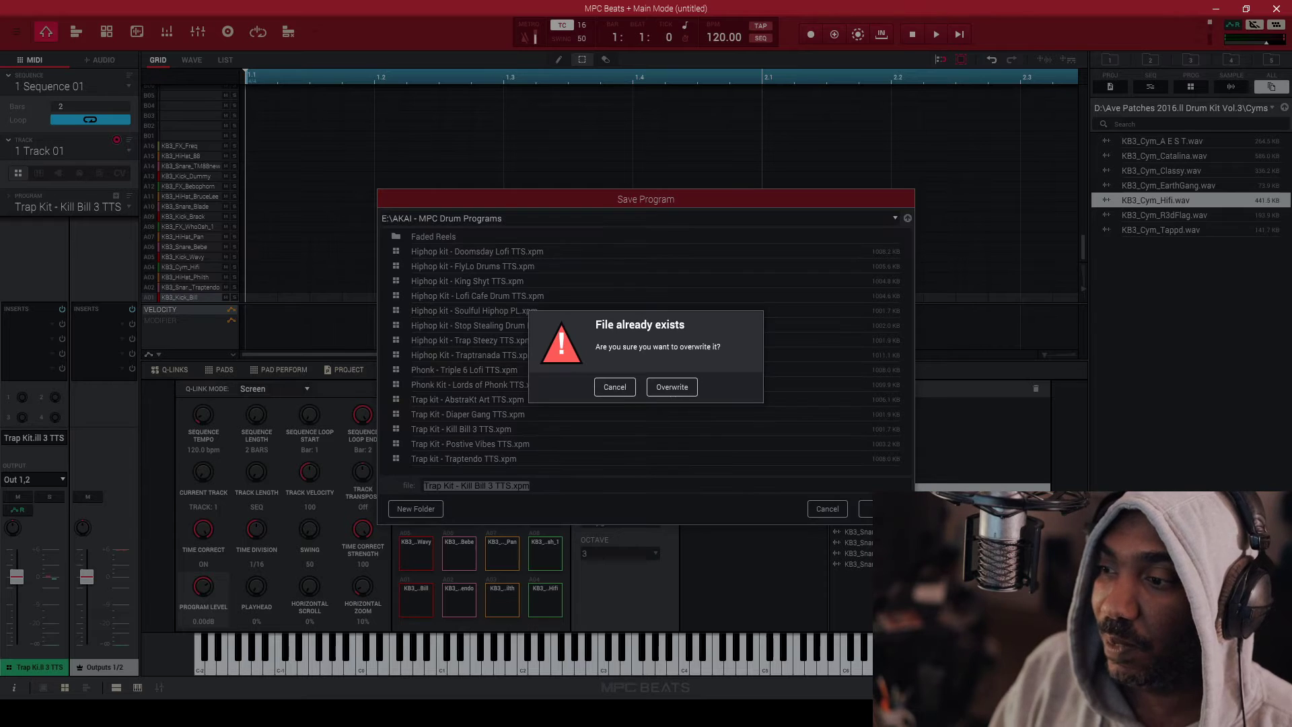
pyautogui.click(663, 393)
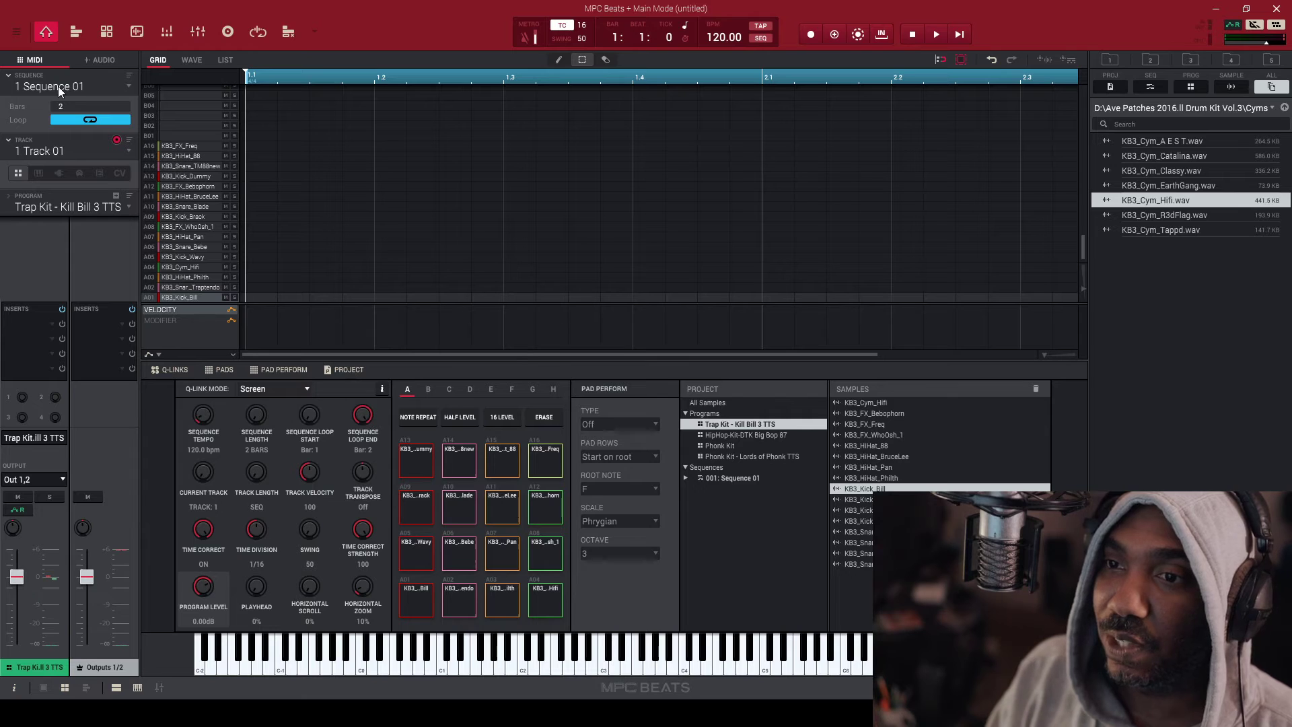
pyautogui.click(106, 34)
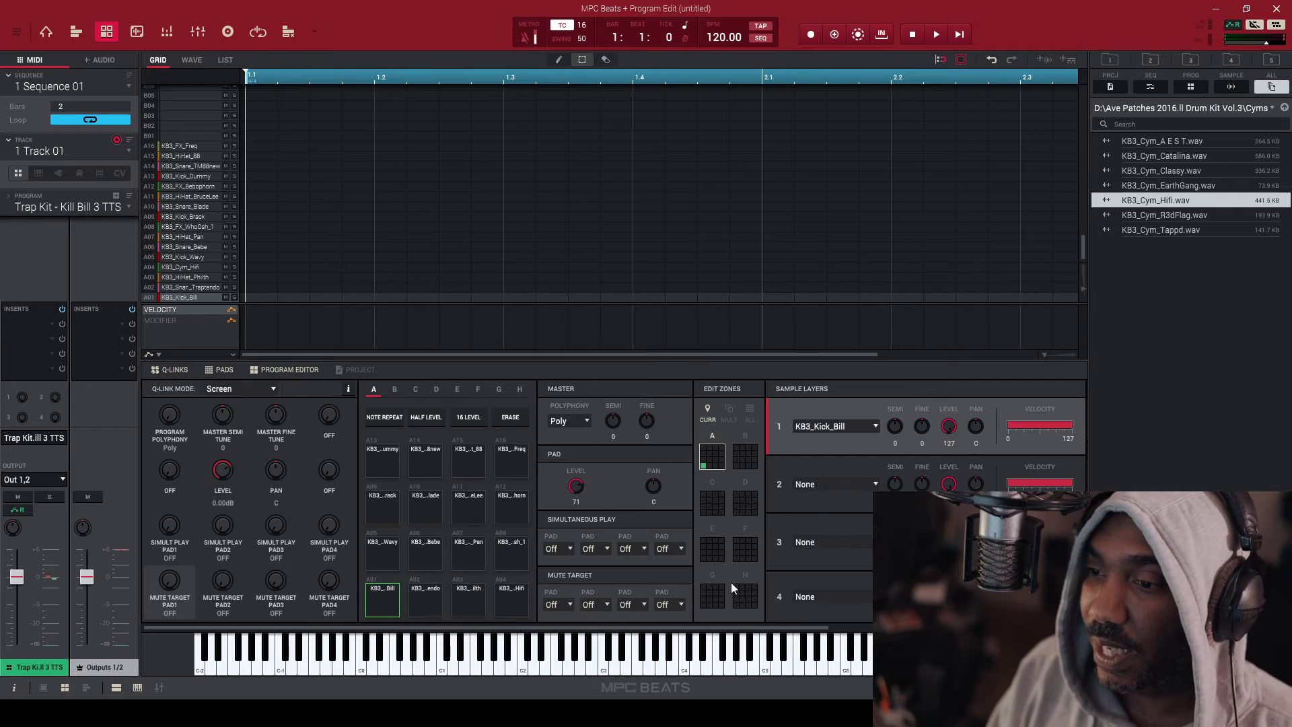
# Step: Audition pad A05 and select pad A09 (KB3_Kick_Brack) in the program editor
pyautogui.click(383, 556)
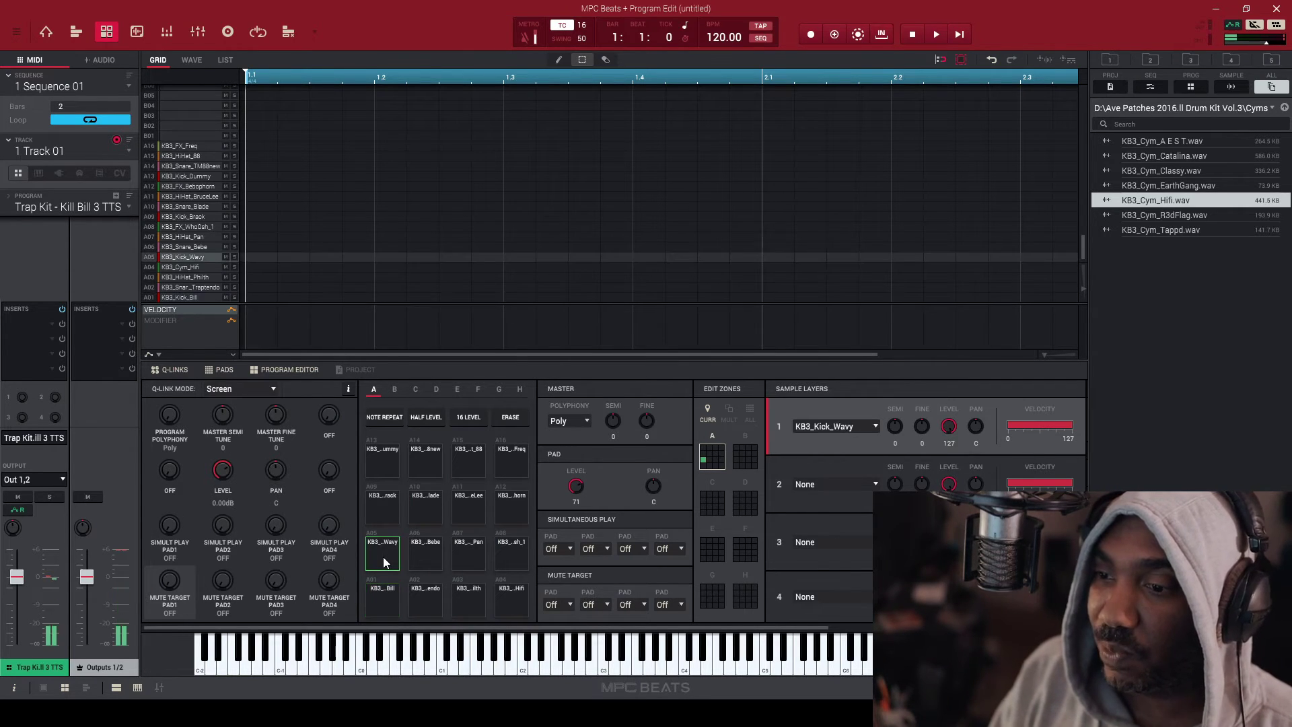
pyautogui.click(389, 504)
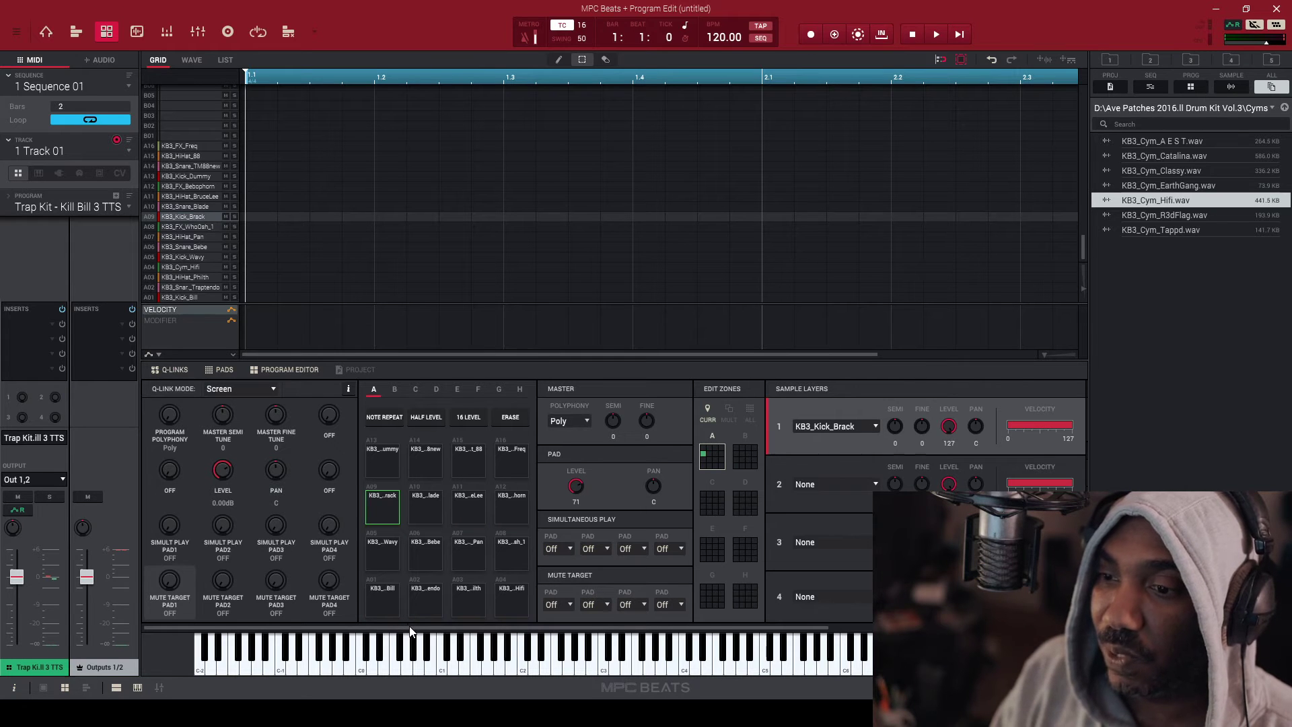
pyautogui.moveTo(409, 627); pyautogui.dragTo(663, 630)
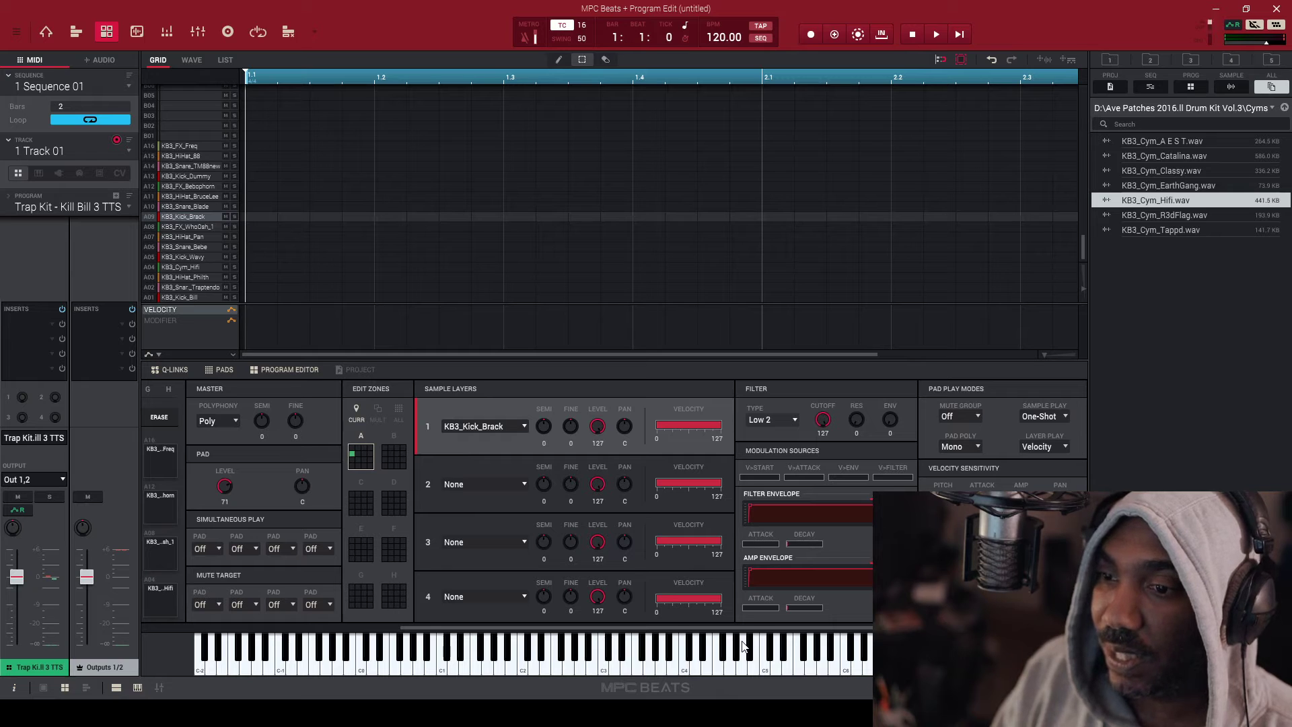
pyautogui.moveTo(669, 629); pyautogui.dragTo(341, 611)
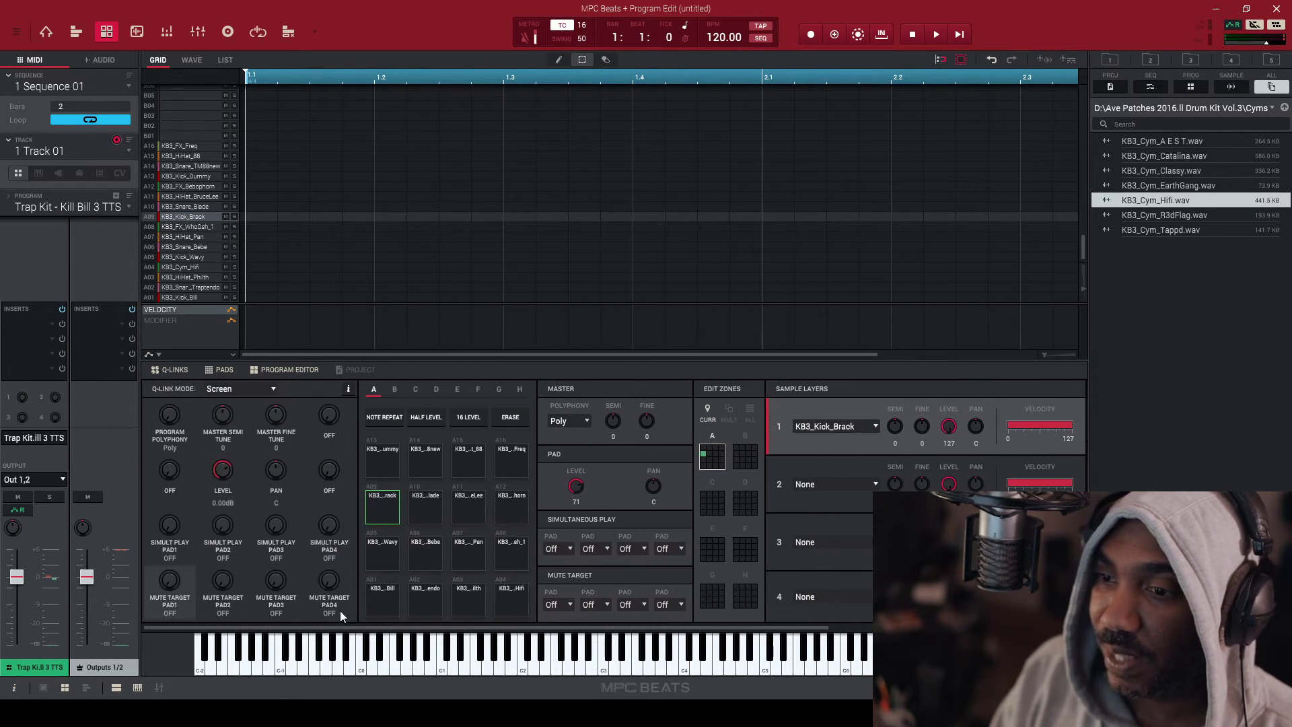
# Step: Check the program polyphony choices and keep it on Poly
pyautogui.click(583, 422)
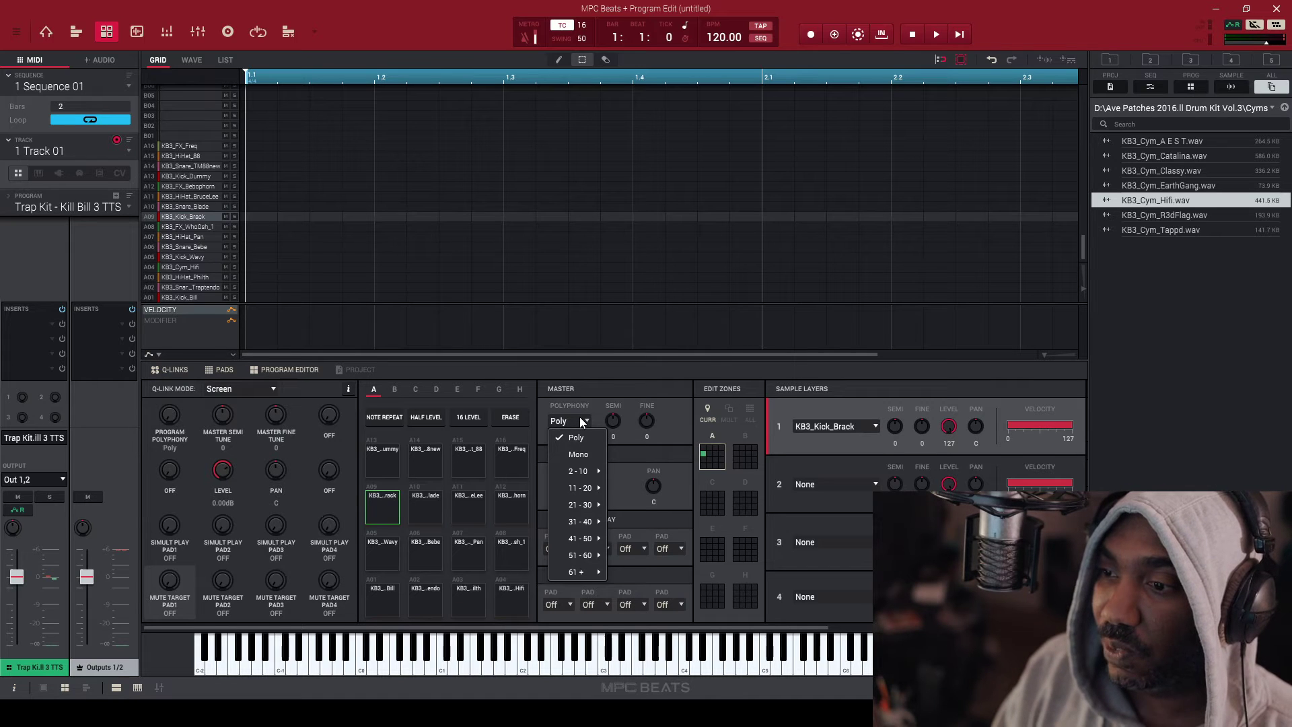
pyautogui.moveTo(606, 469)
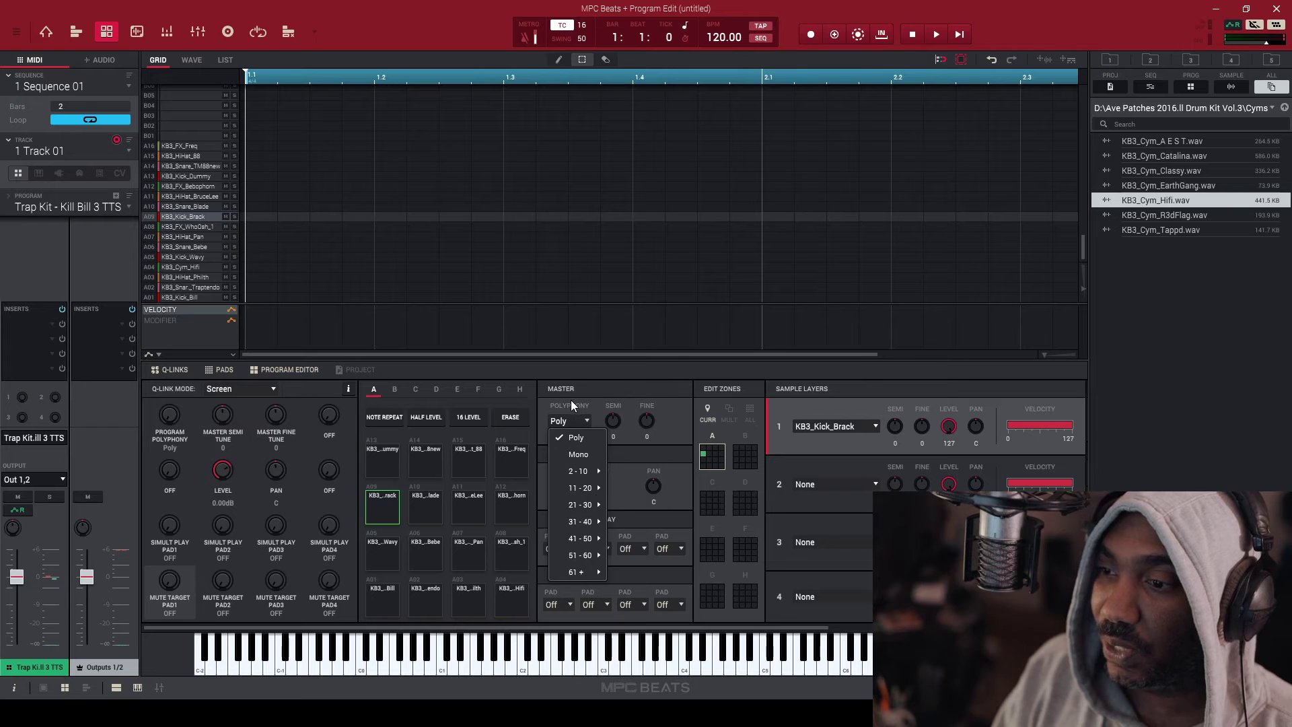
pyautogui.click(598, 392)
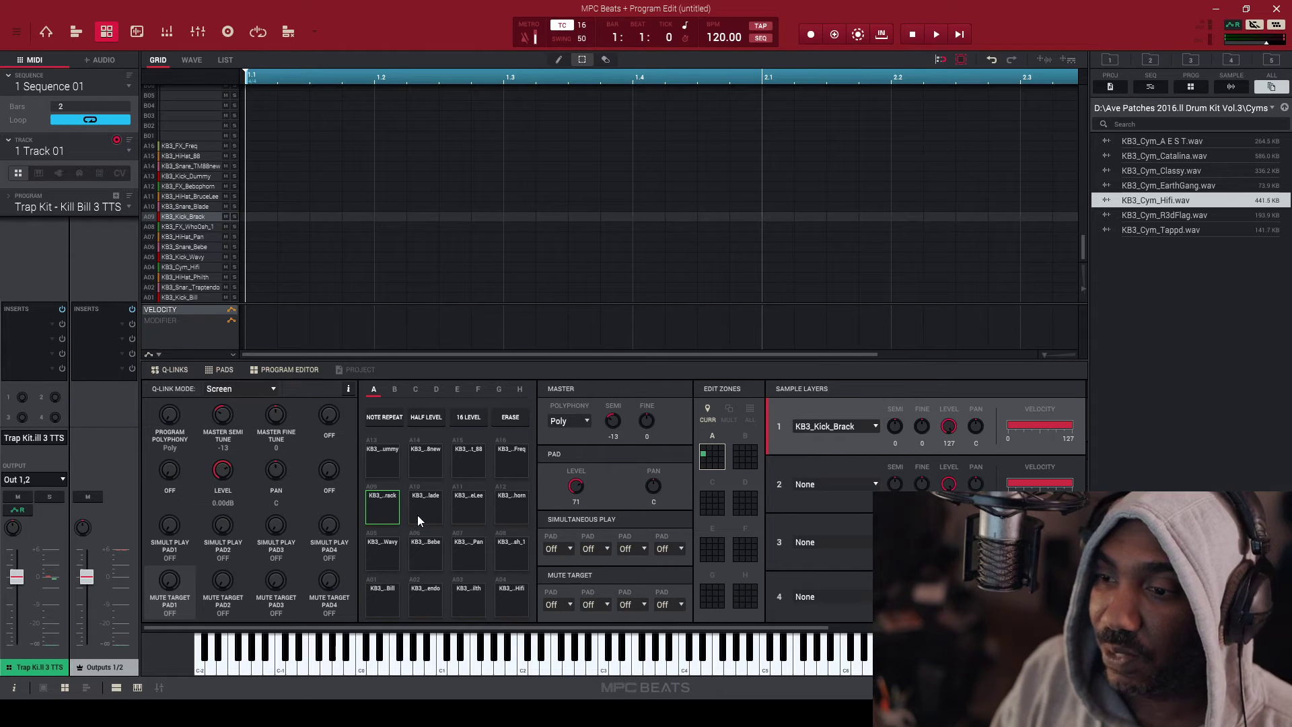
# Step: Tune the master pitch to -9 semitones while auditioning pads A09, A10 and A06, then select A05
pyautogui.click(381, 510)
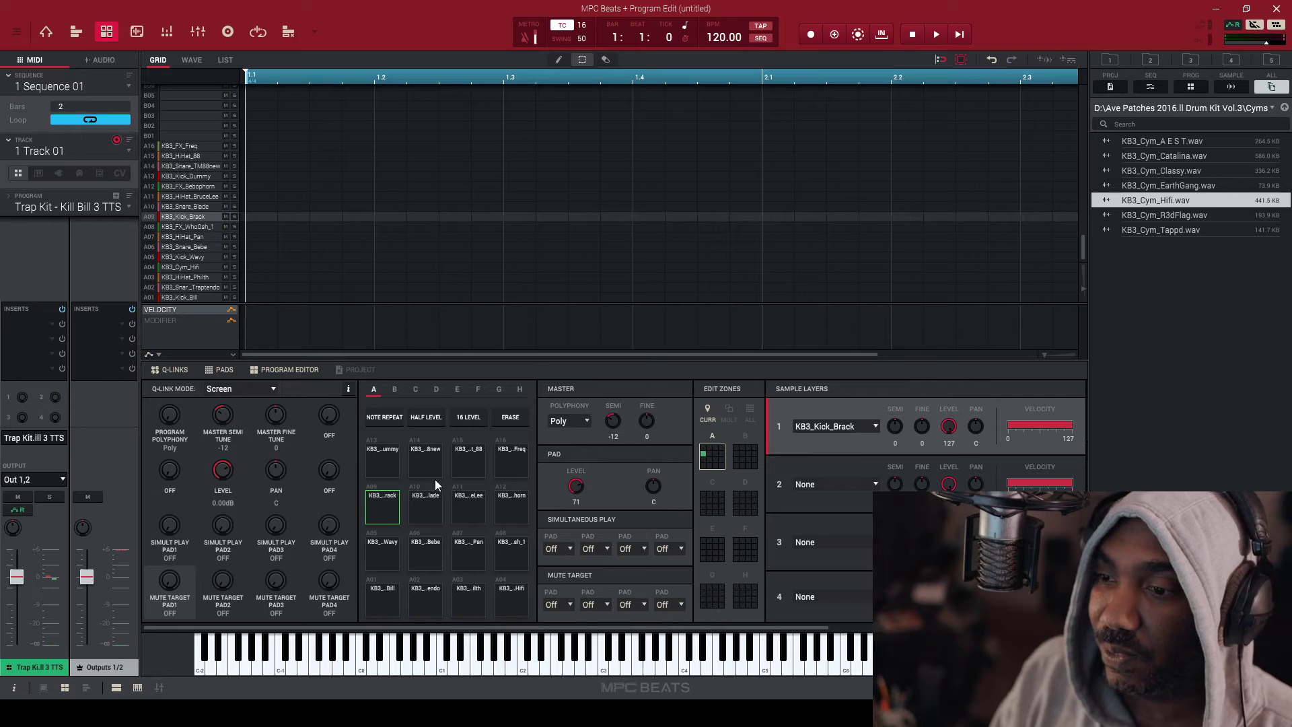
pyautogui.click(427, 512)
pyautogui.click(382, 507)
pyautogui.click(417, 505)
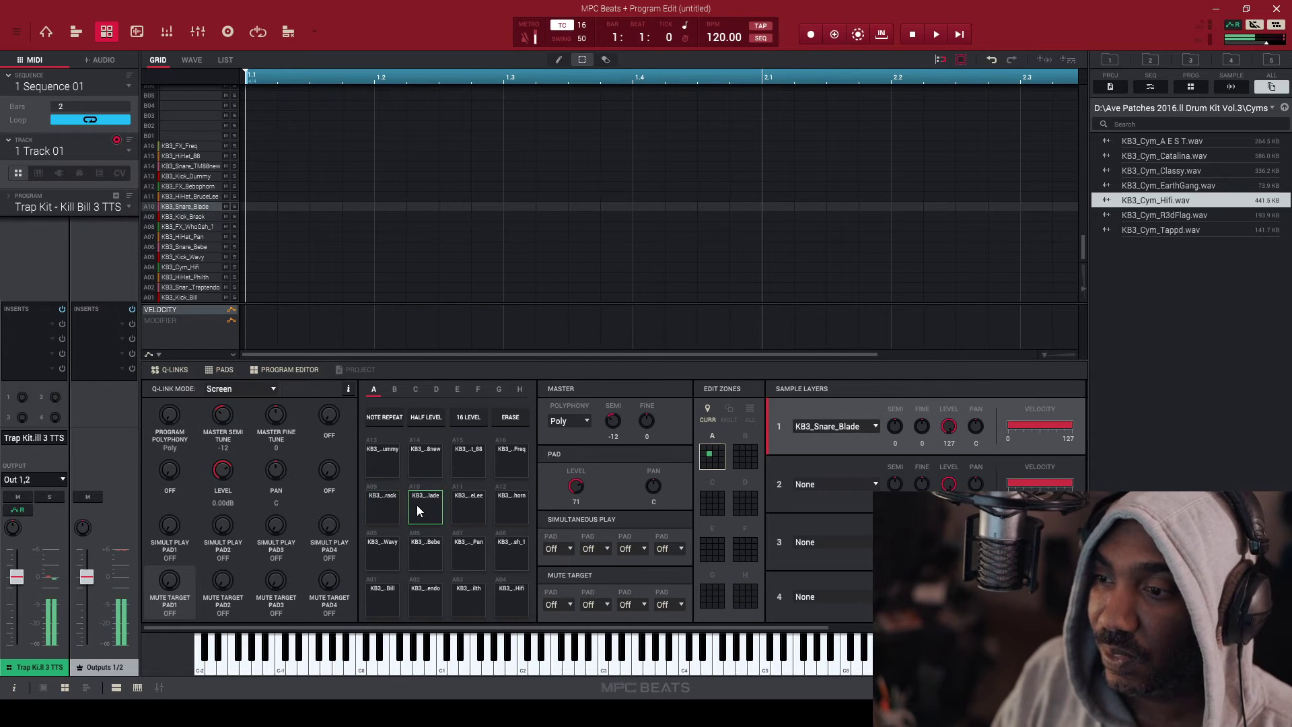
pyautogui.scroll(3, 612, 421)
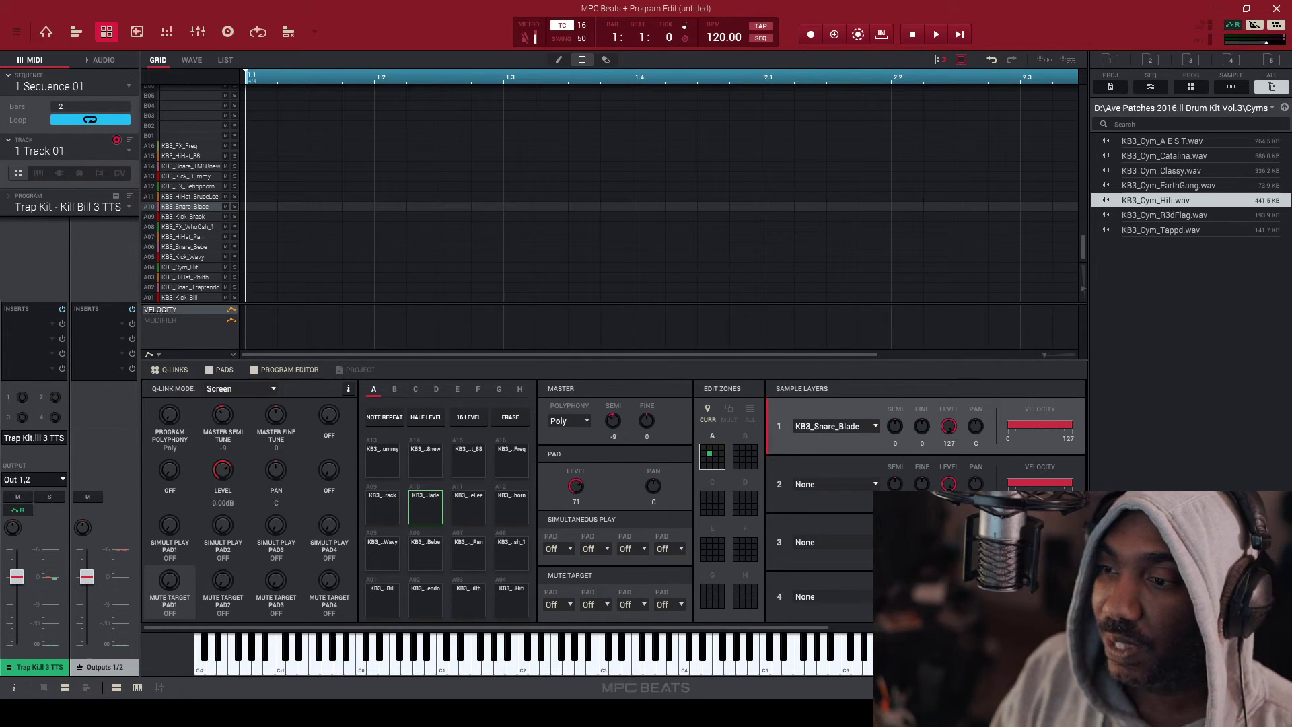
pyautogui.click(429, 506)
pyautogui.click(383, 510)
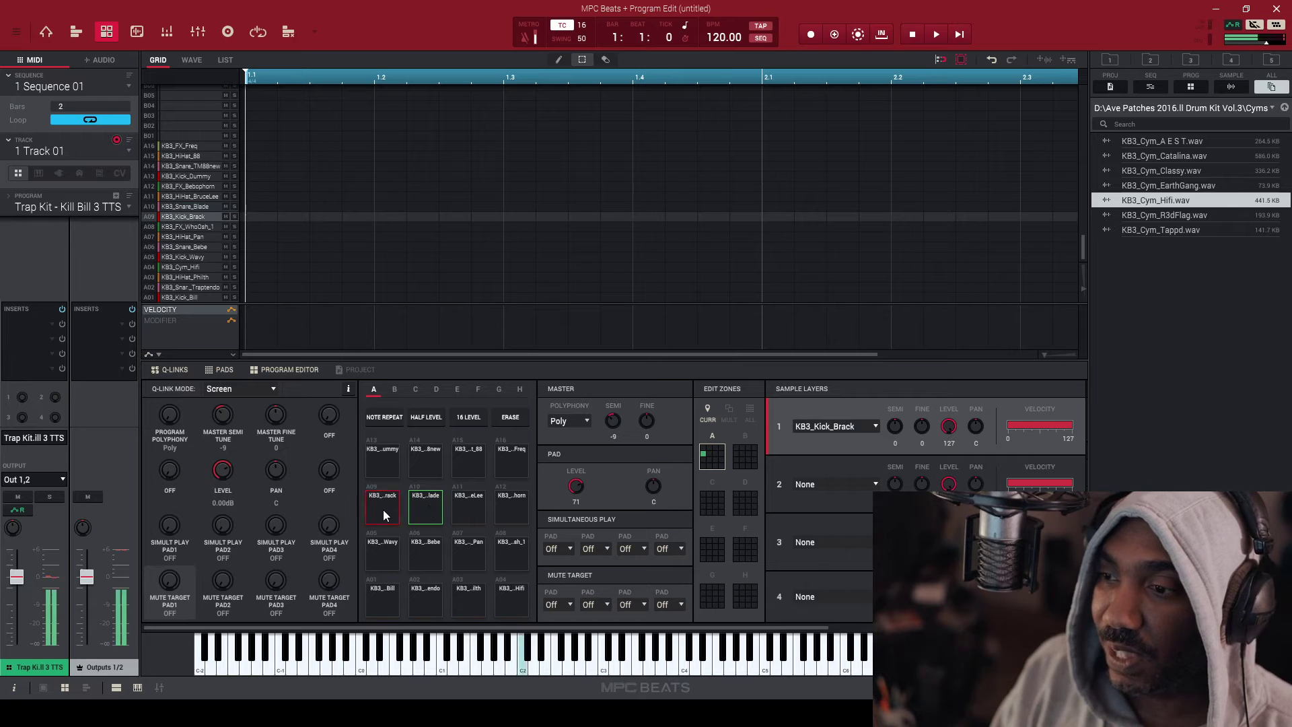
pyautogui.click(419, 553)
pyautogui.click(397, 555)
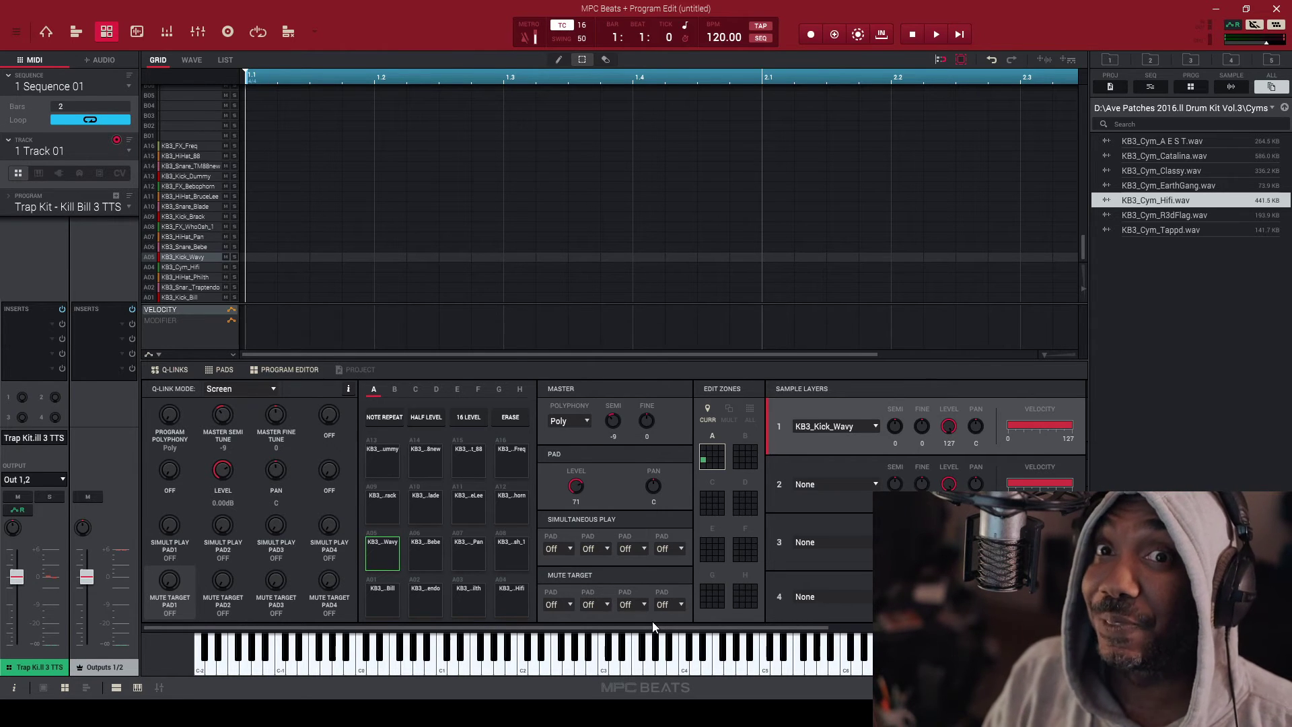
# Step: Put KB3_FX_Freq on sample layer 2 of pad A05 and audition the layered kick
pyautogui.click(874, 484)
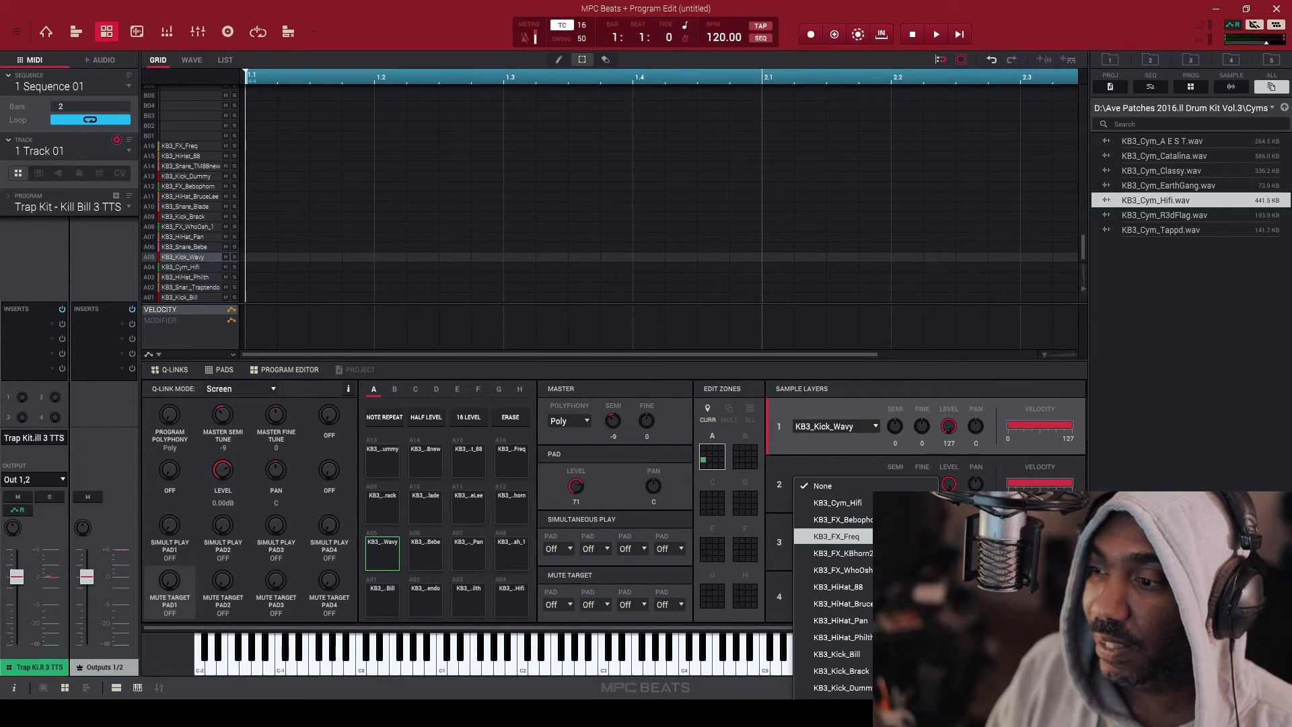
pyautogui.click(836, 536)
pyautogui.click(390, 562)
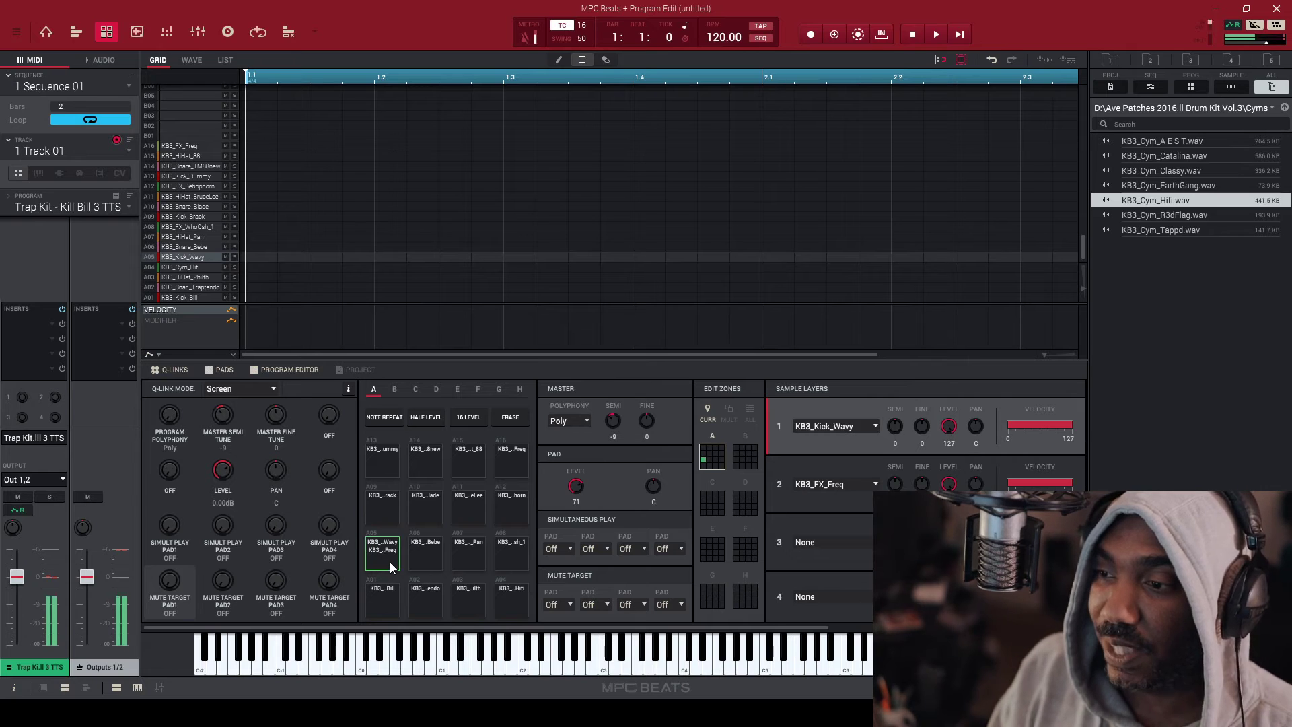
pyautogui.click(390, 563)
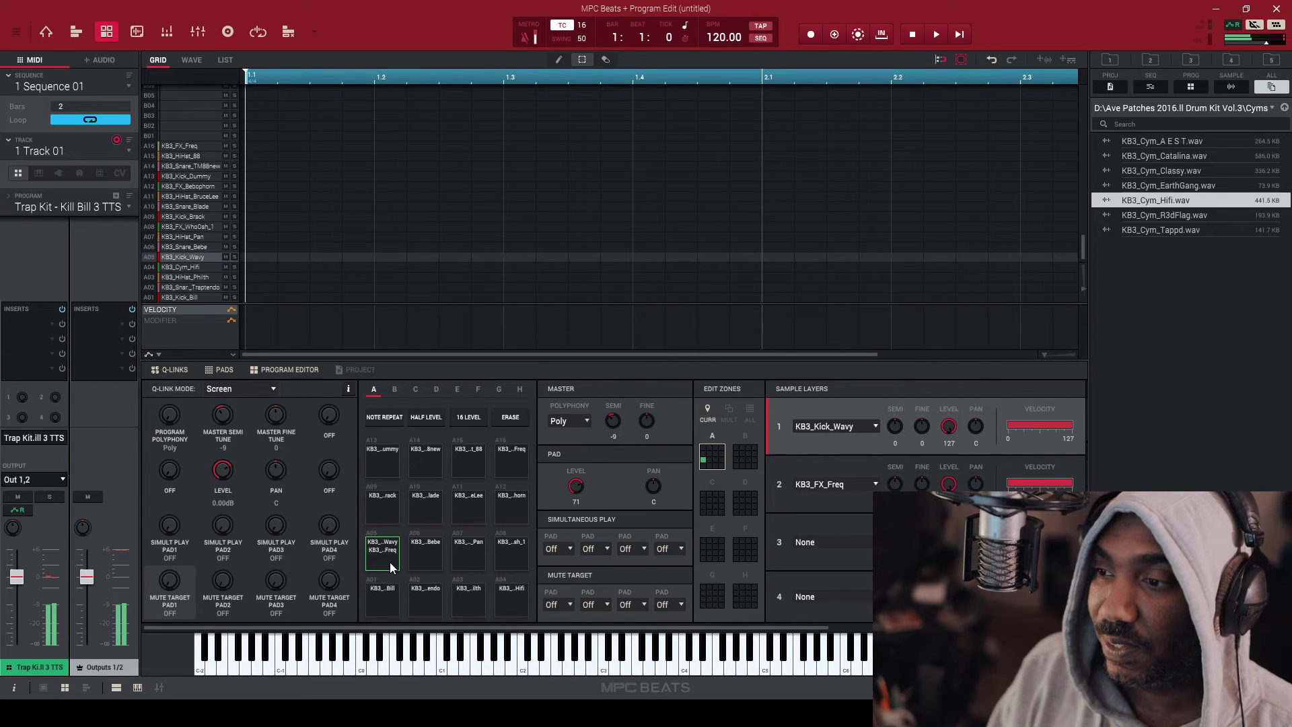
pyautogui.click(390, 562)
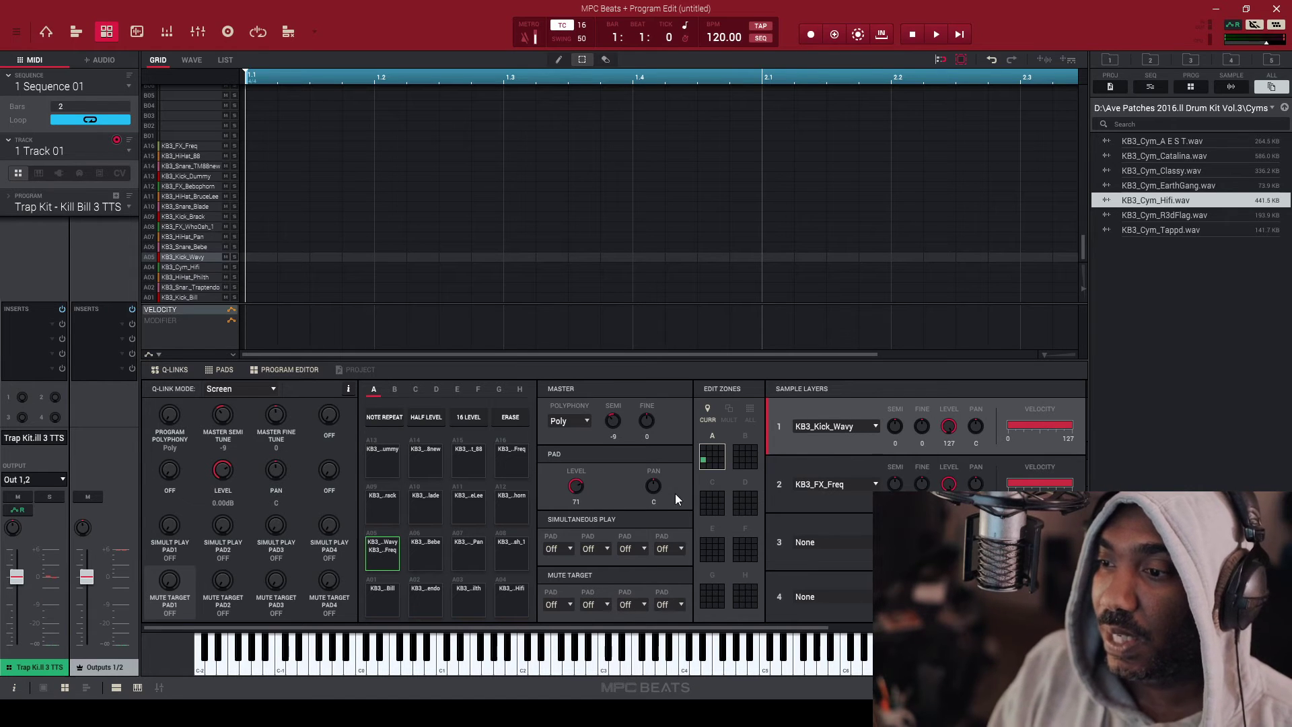
# Step: Scroll to the FILTER section and lower pad A05's cutoff, auditioning the result
pyautogui.click(712, 456)
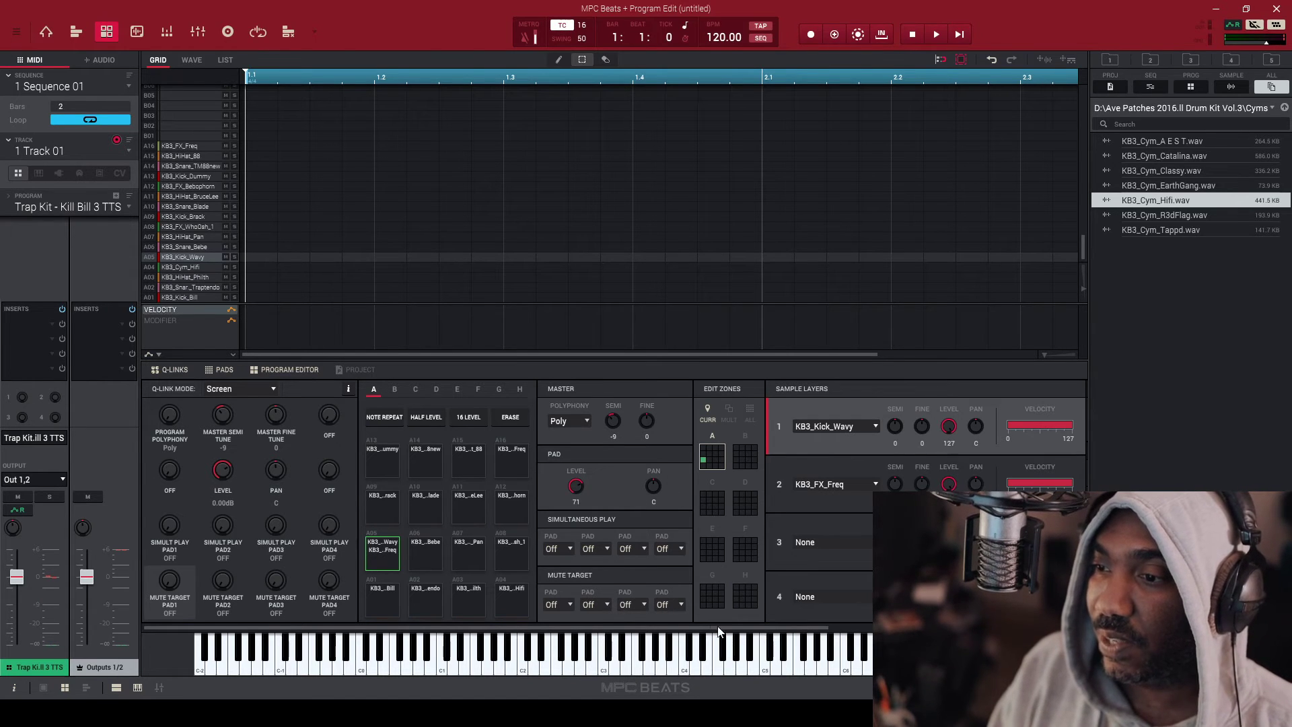
pyautogui.moveTo(690, 631); pyautogui.dragTo(845, 626)
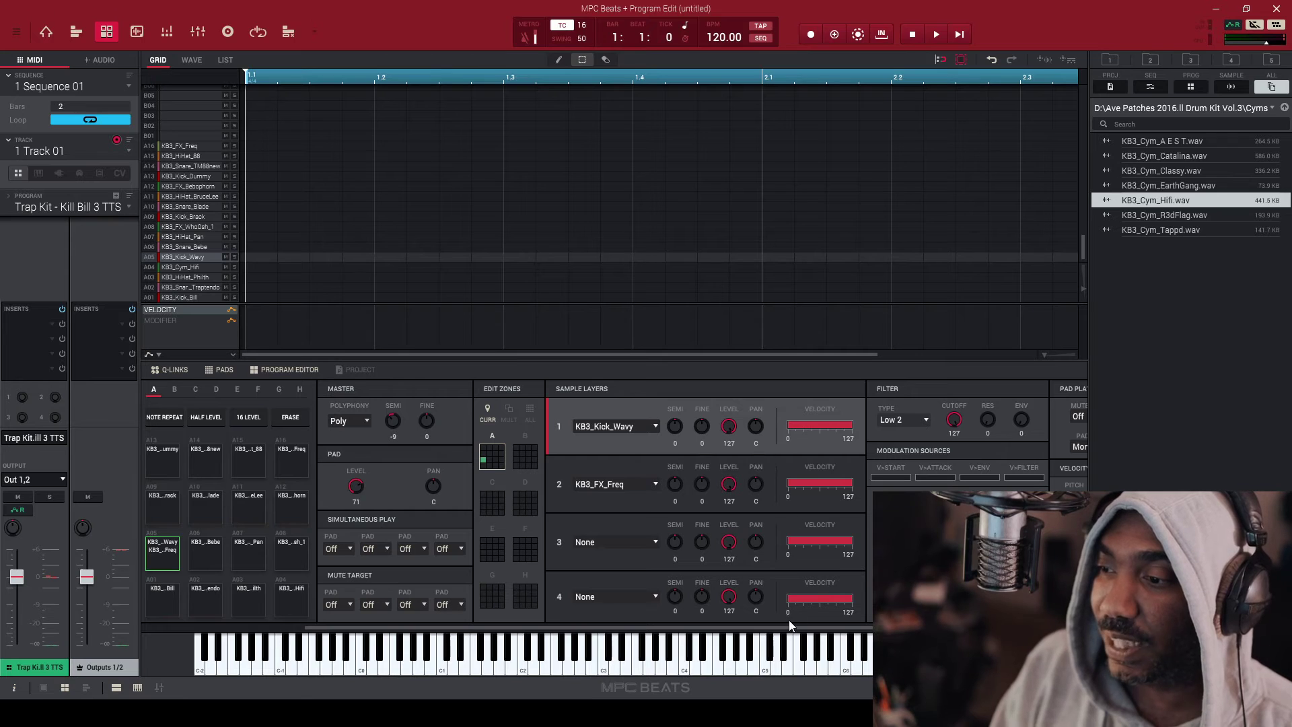
pyautogui.moveTo(810, 631); pyautogui.dragTo(905, 630)
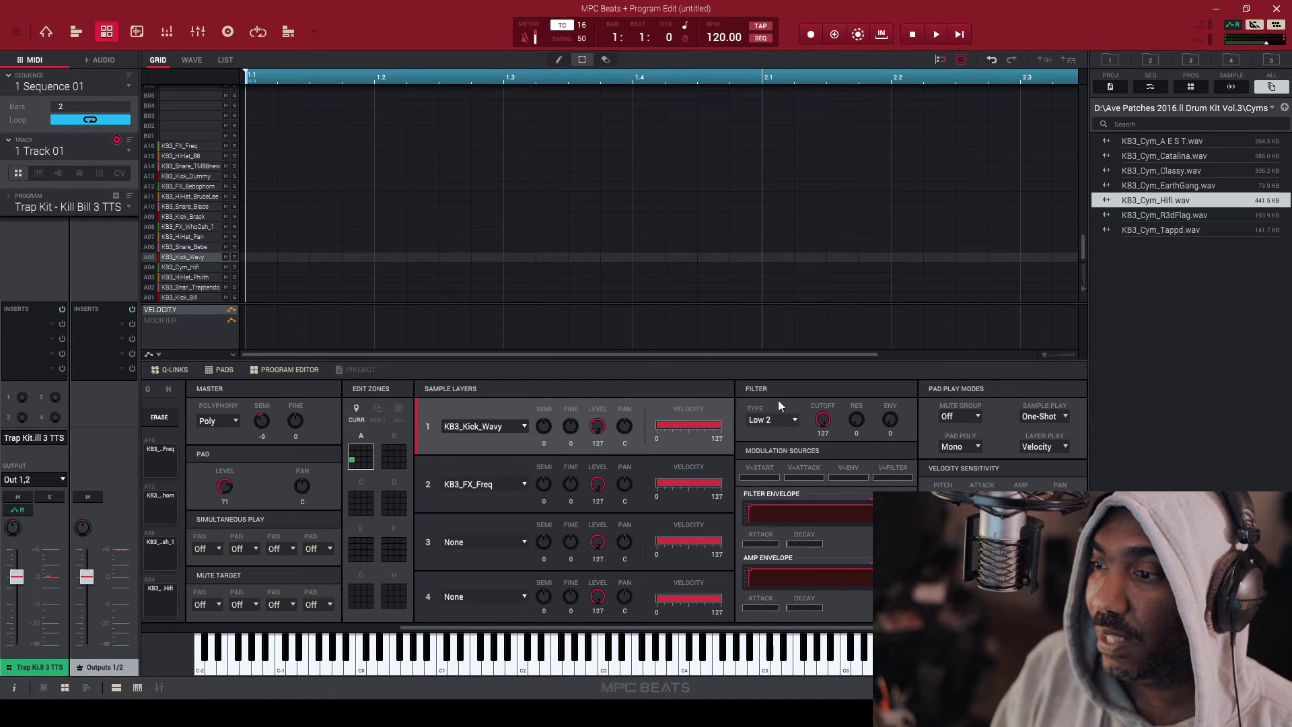
pyautogui.moveTo(825, 418); pyautogui.dragTo(825, 464)
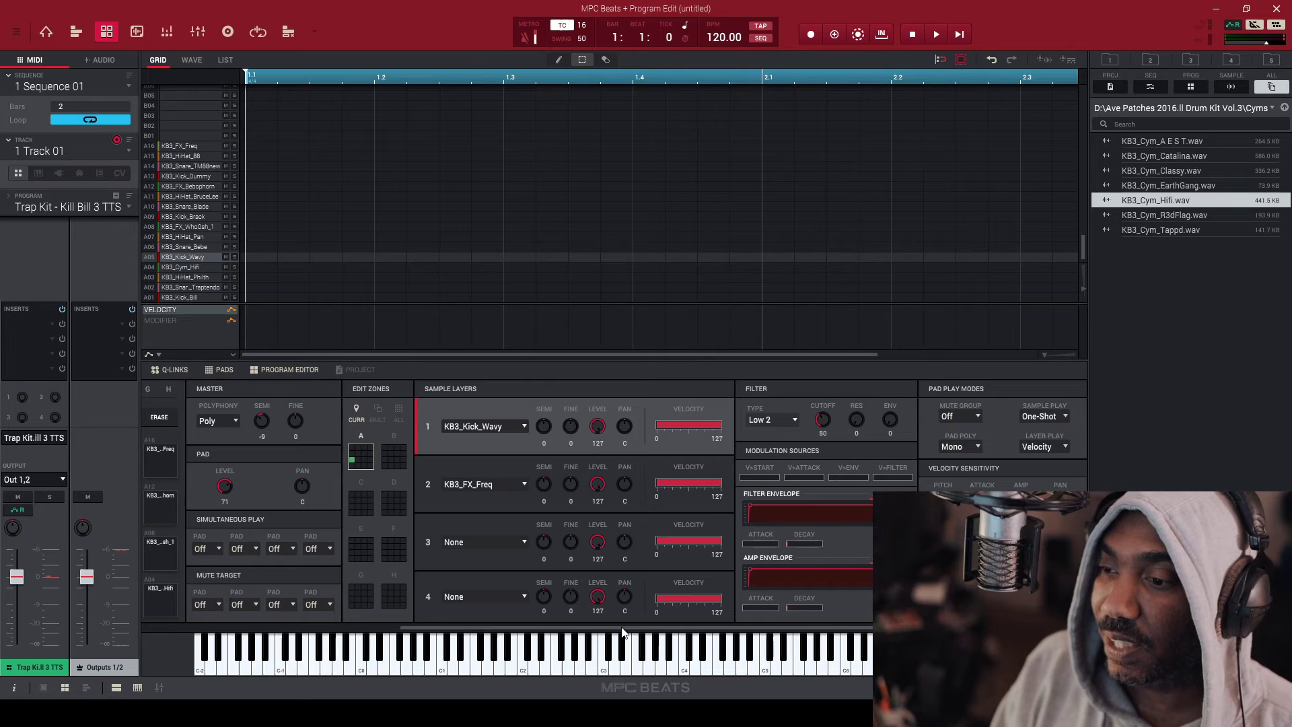
pyautogui.moveTo(625, 630); pyautogui.dragTo(446, 630)
pyautogui.click(287, 549)
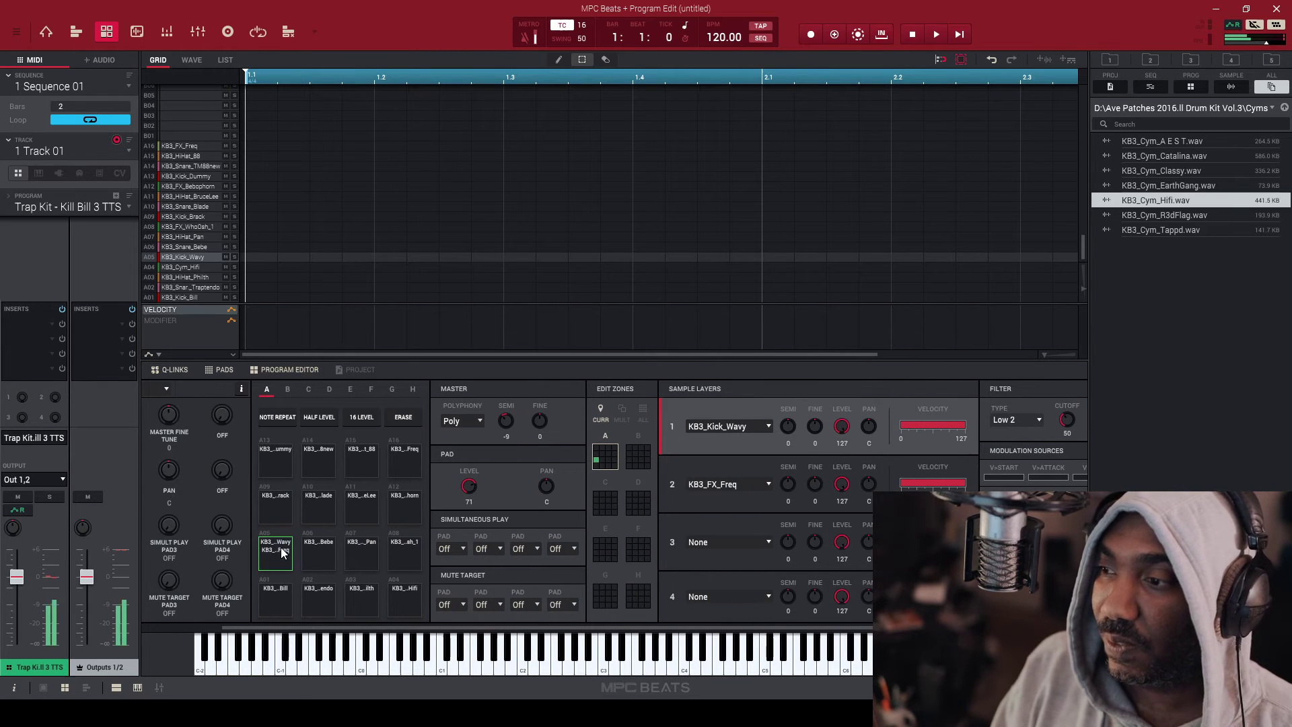
pyautogui.click(287, 549)
# Step: Sweep the cutoff down to 22 and 13 while auditioning, then return it to 127
pyautogui.moveTo(1077, 416); pyautogui.dragTo(1077, 436)
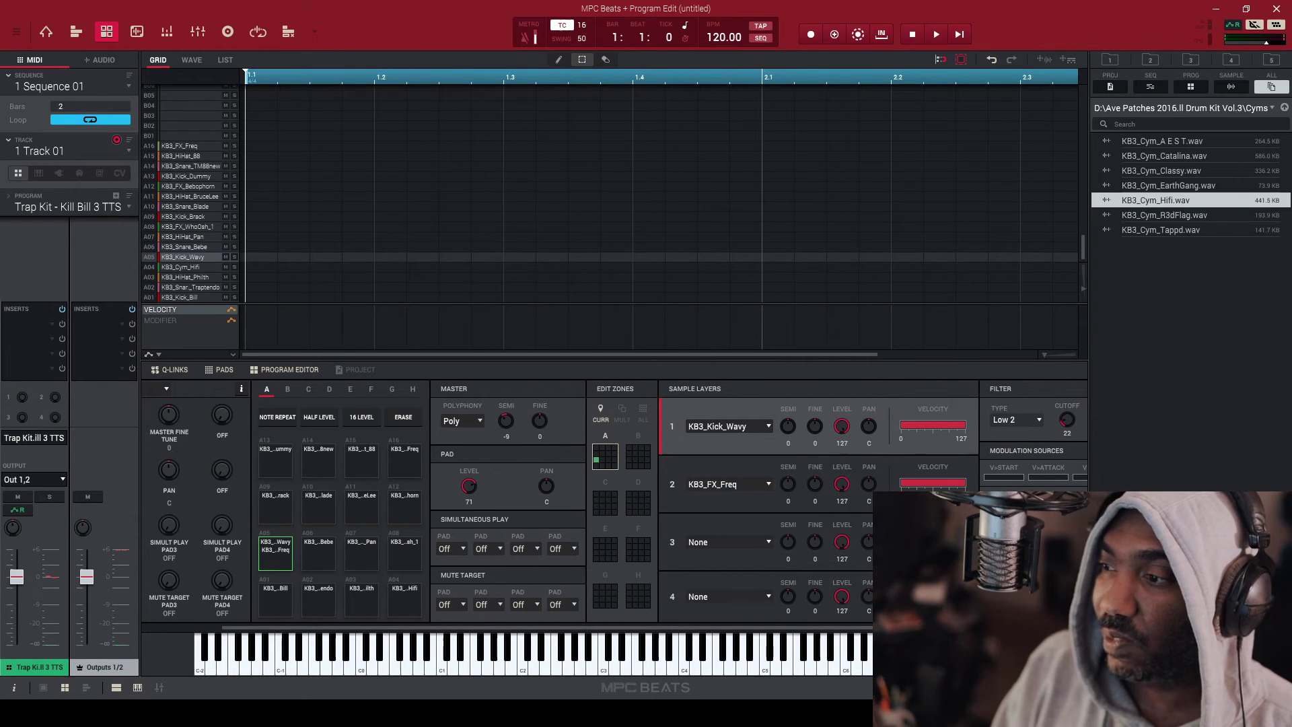
pyautogui.click(273, 548)
pyautogui.click(274, 548)
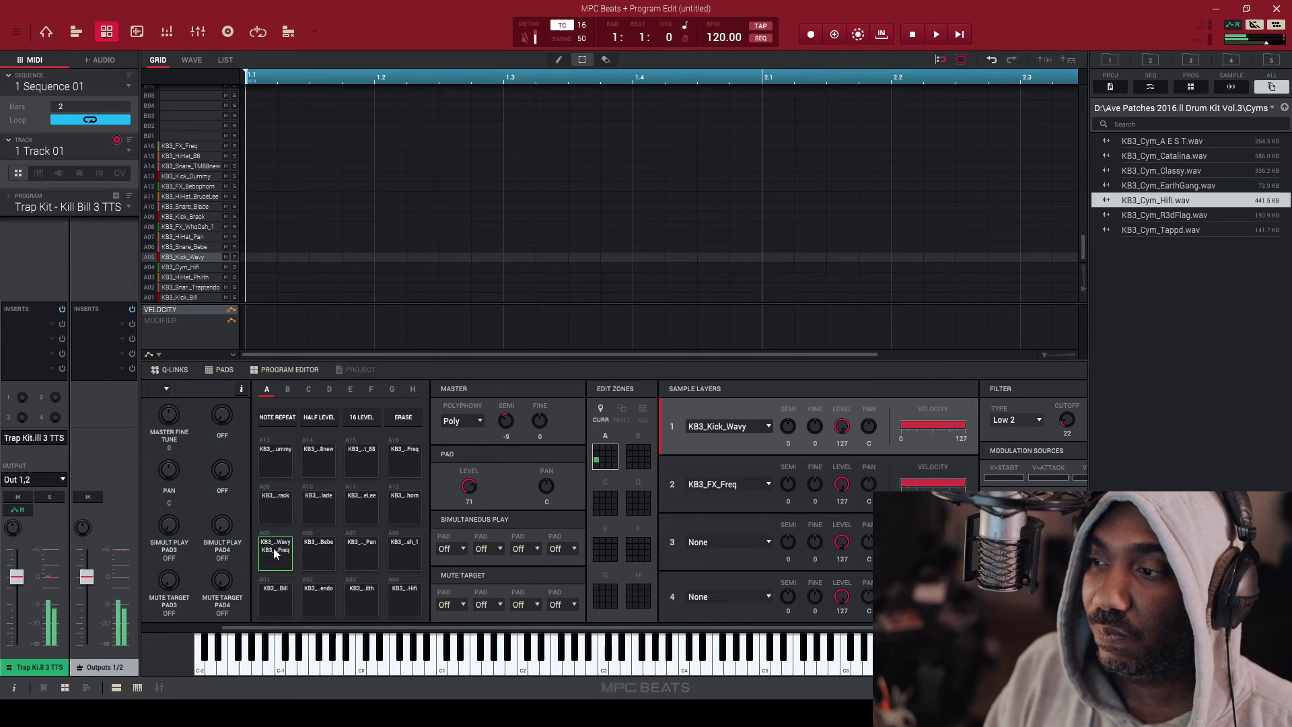
pyautogui.click(273, 547)
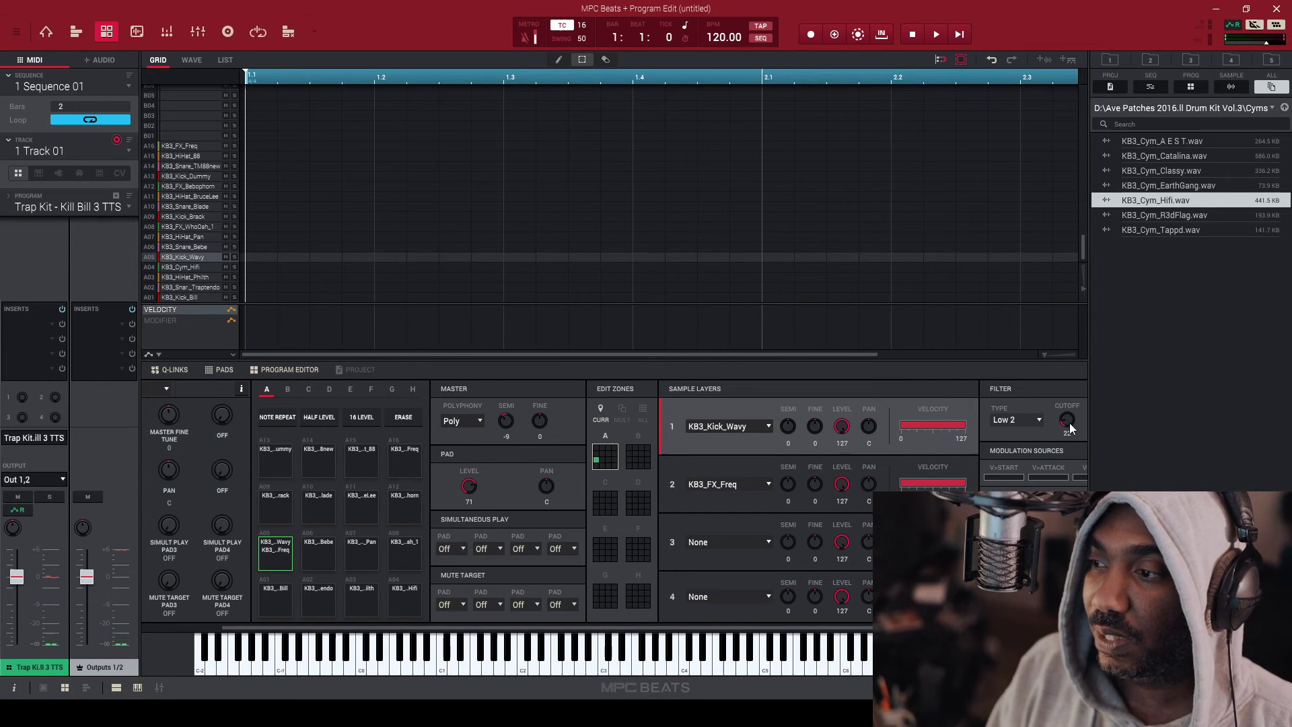
pyautogui.click(264, 567)
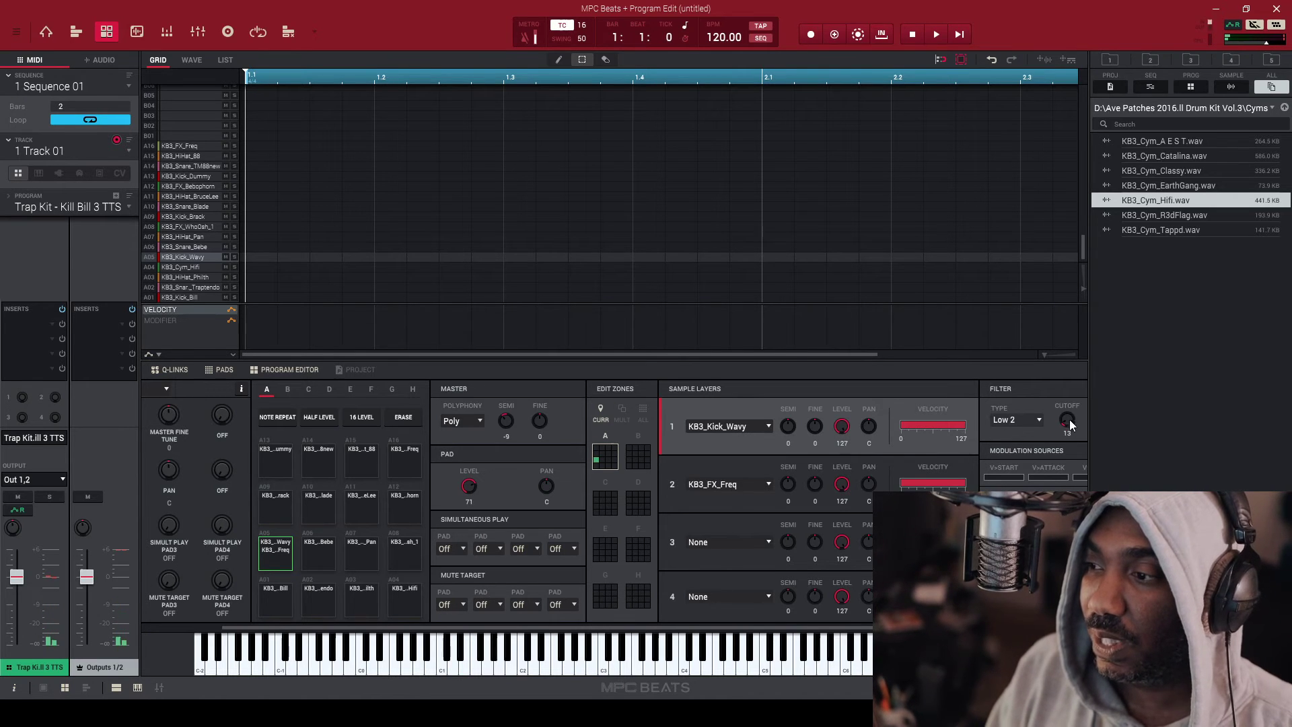
pyautogui.moveTo(1072, 429); pyautogui.dragTo(1071, 419)
pyautogui.click(274, 551)
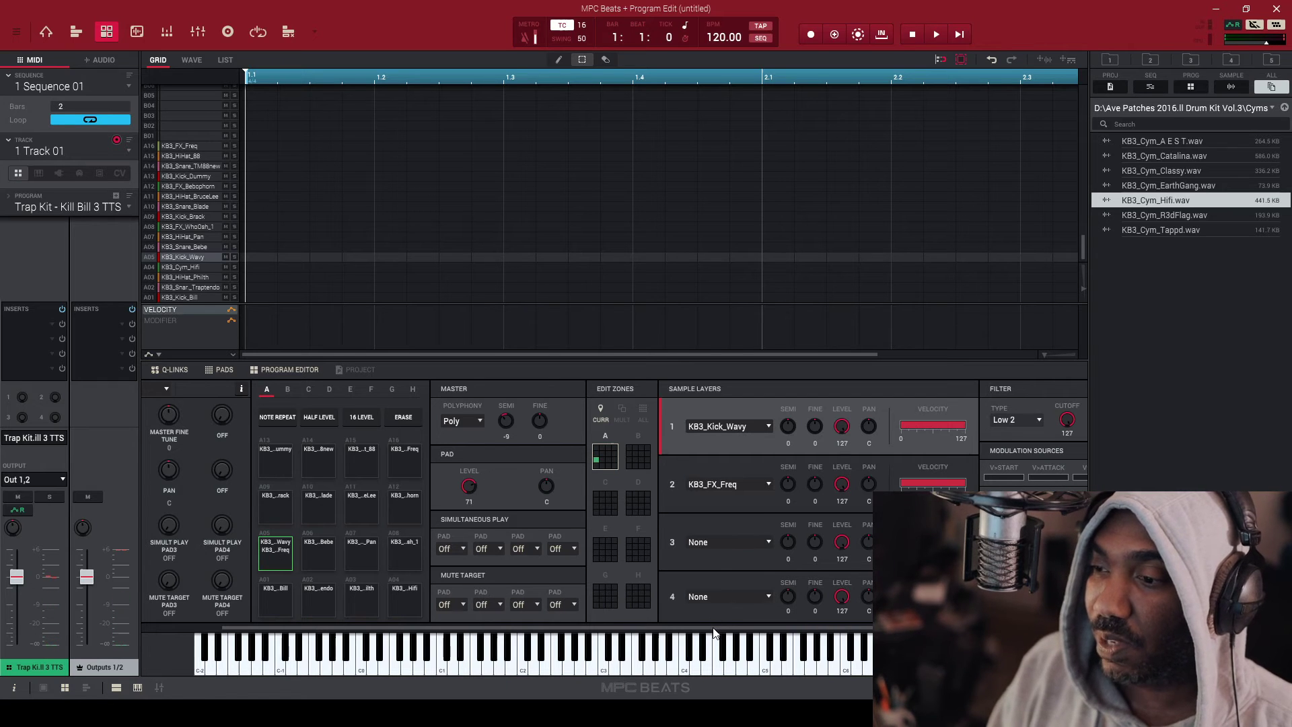
pyautogui.hscroll(3, 716, 632)
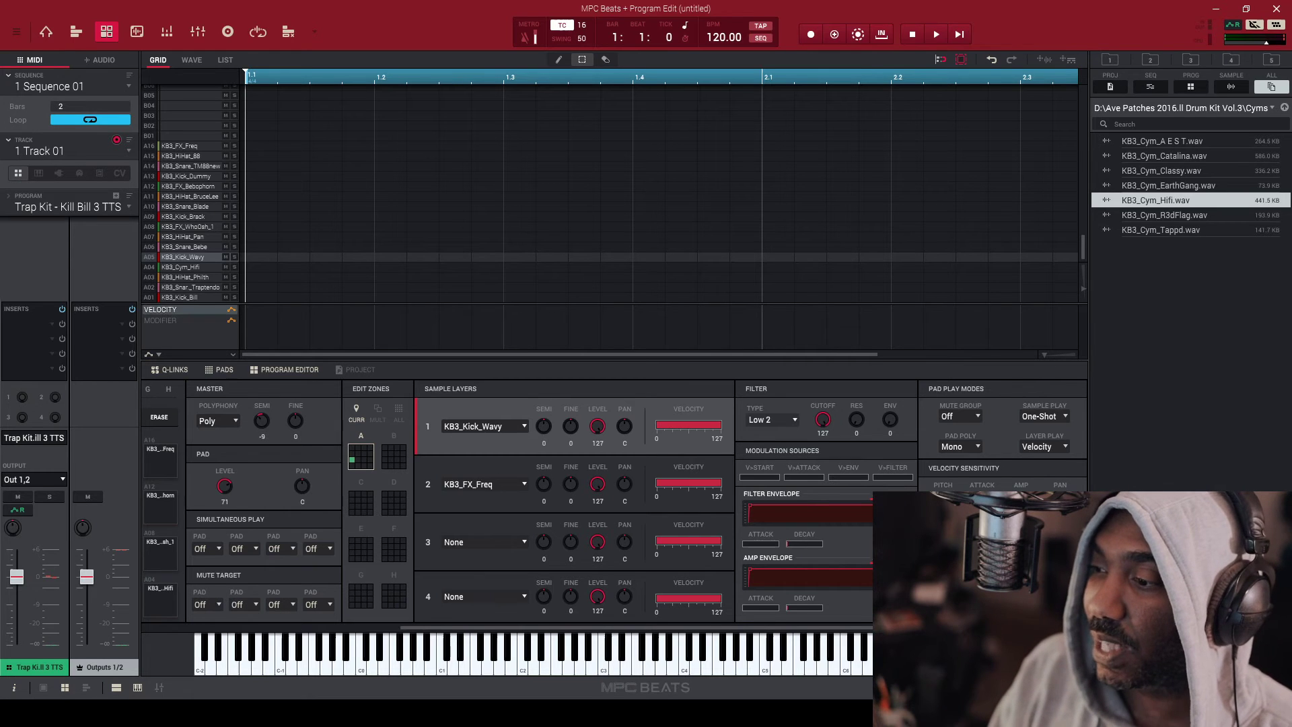
# Step: Review pad A05's note-length, Sample Play and Pad Poly options, keeping One-Shot and Mono
pyautogui.click(1076, 505)
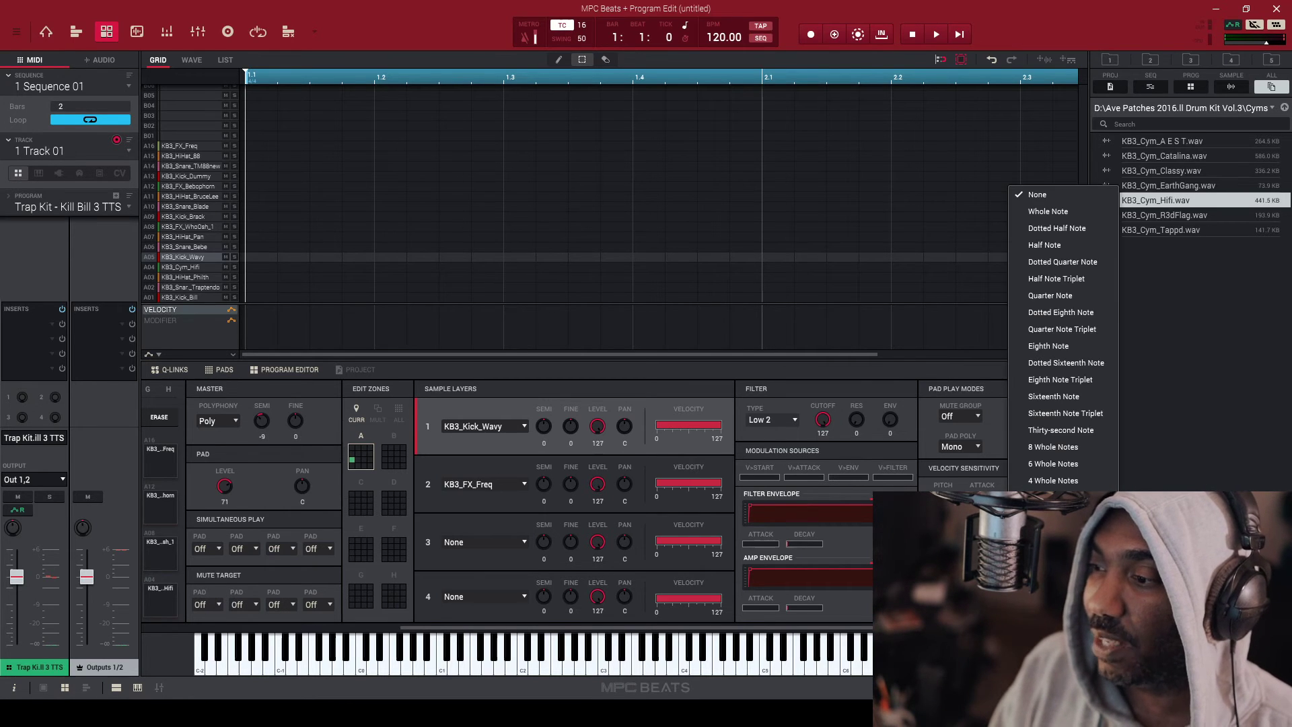
pyautogui.click(1044, 246)
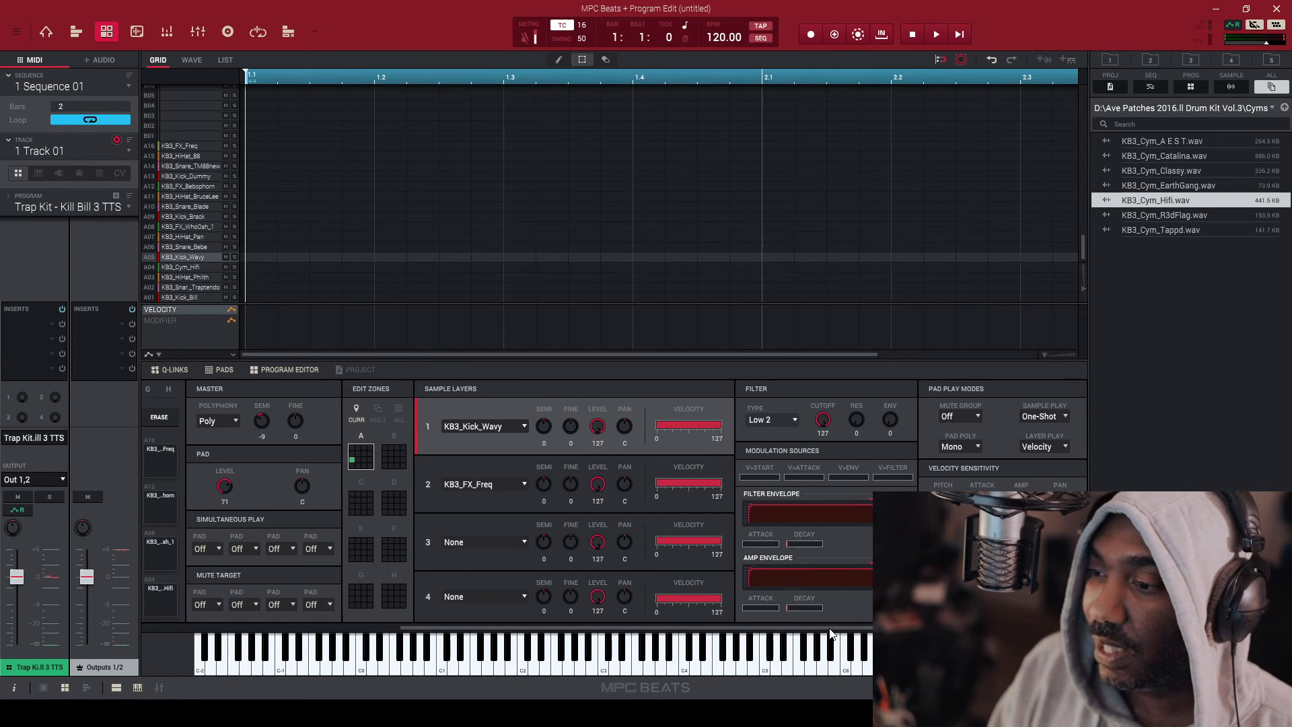
pyautogui.hscroll(-5, 491, 590)
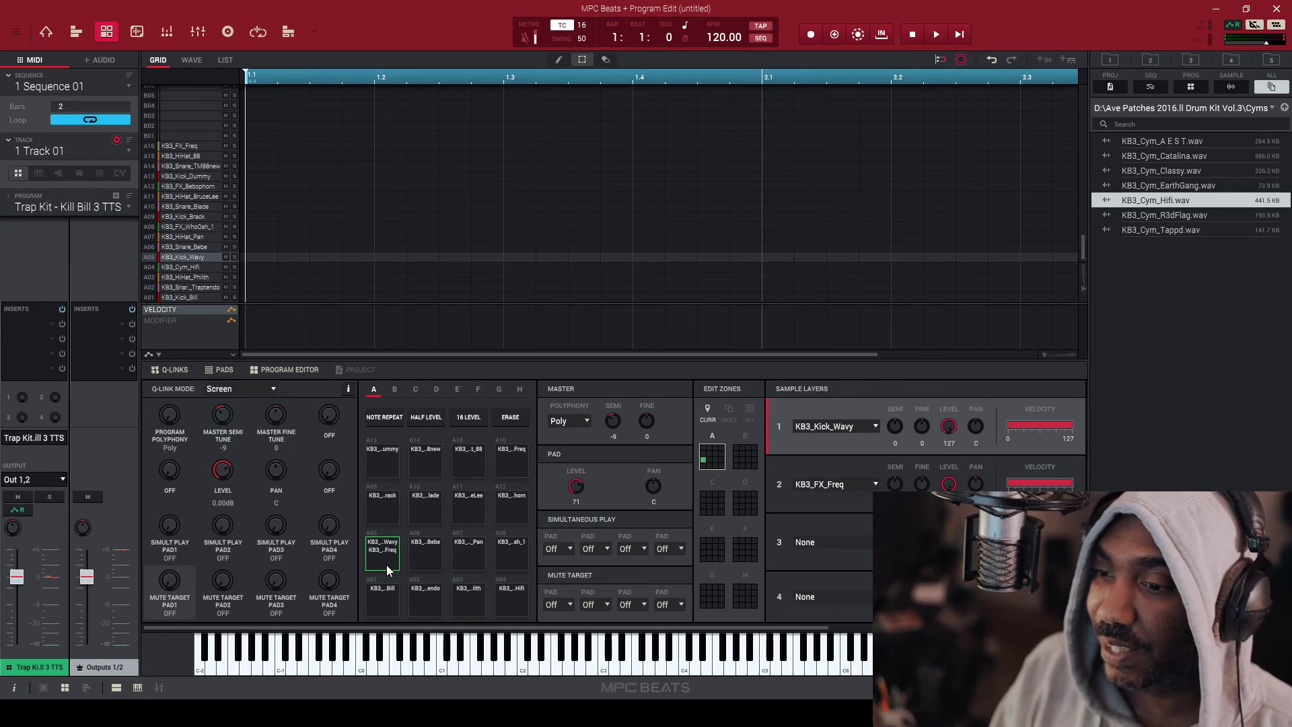
pyautogui.click(387, 564)
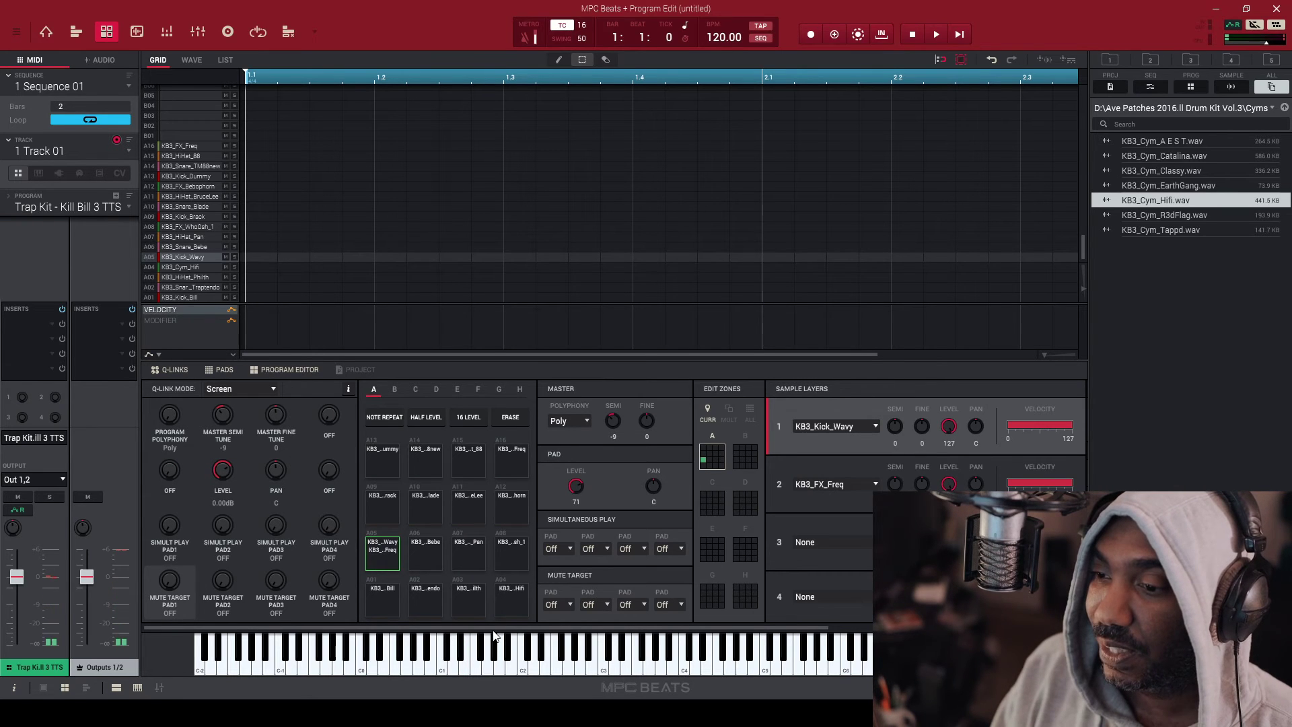
pyautogui.hscroll(5, 492, 636)
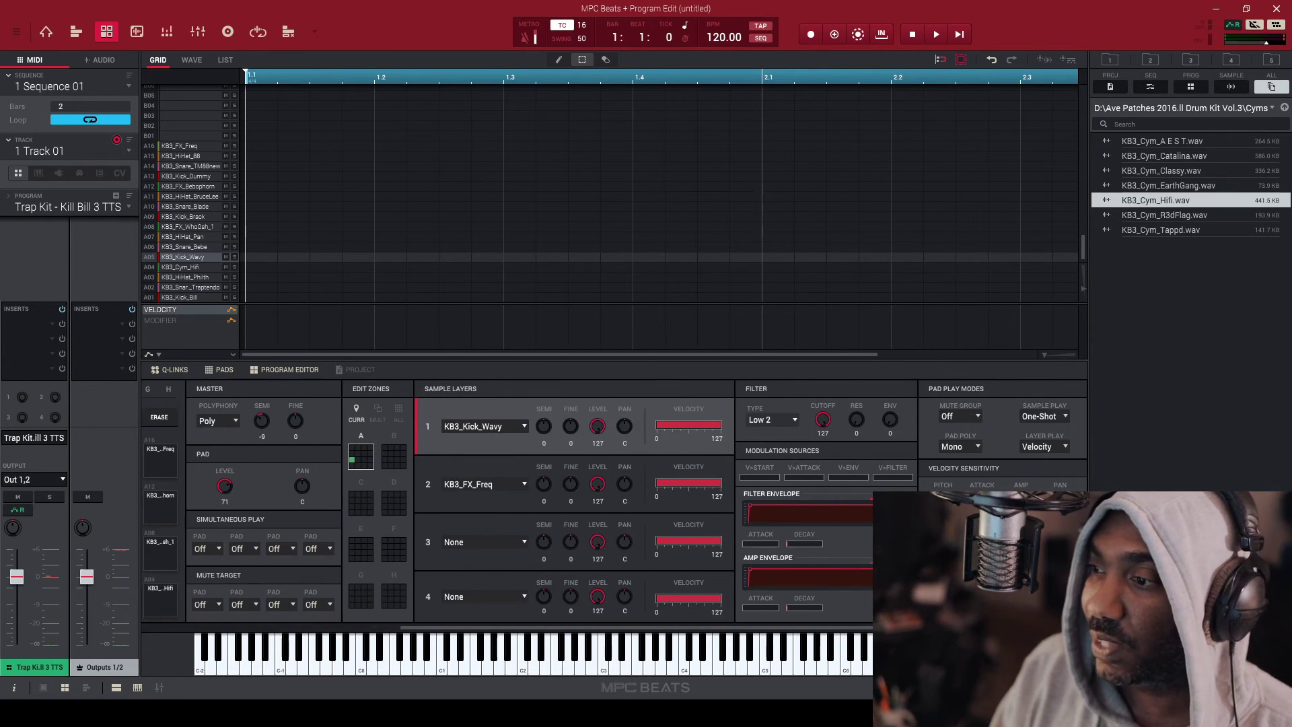
pyautogui.click(1062, 415)
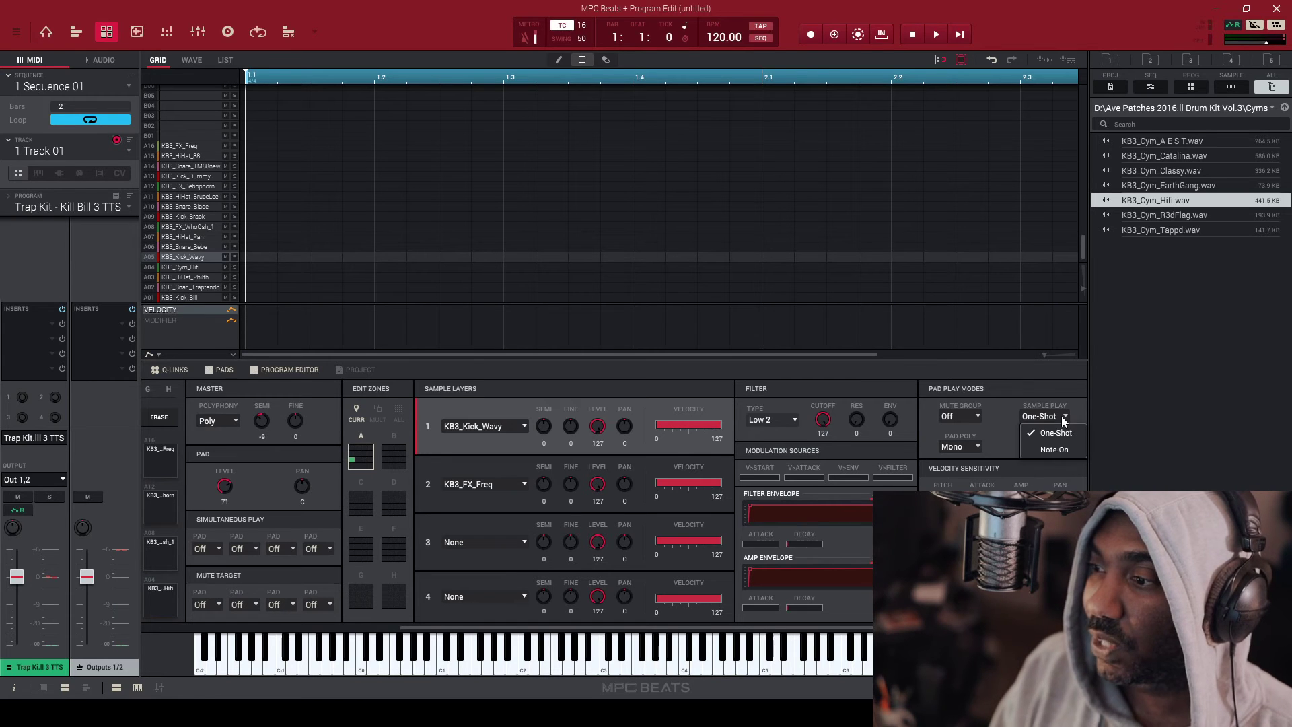
pyautogui.click(995, 443)
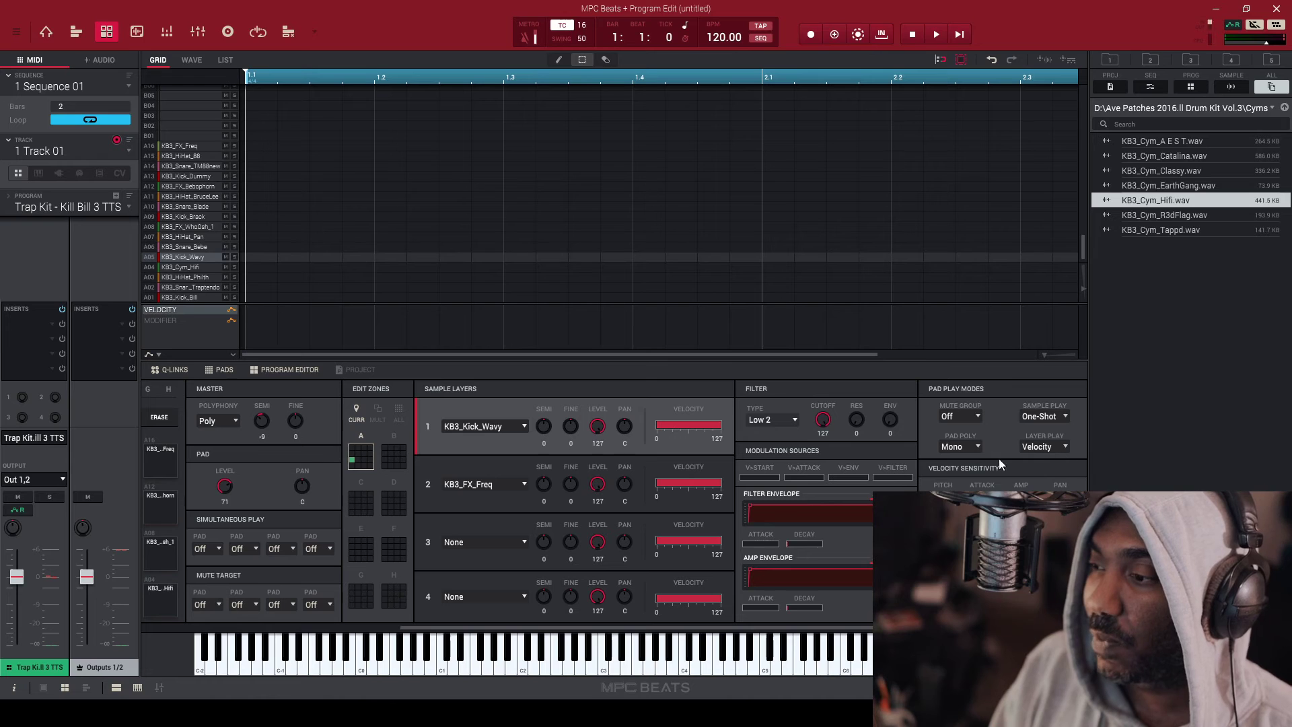
pyautogui.click(976, 446)
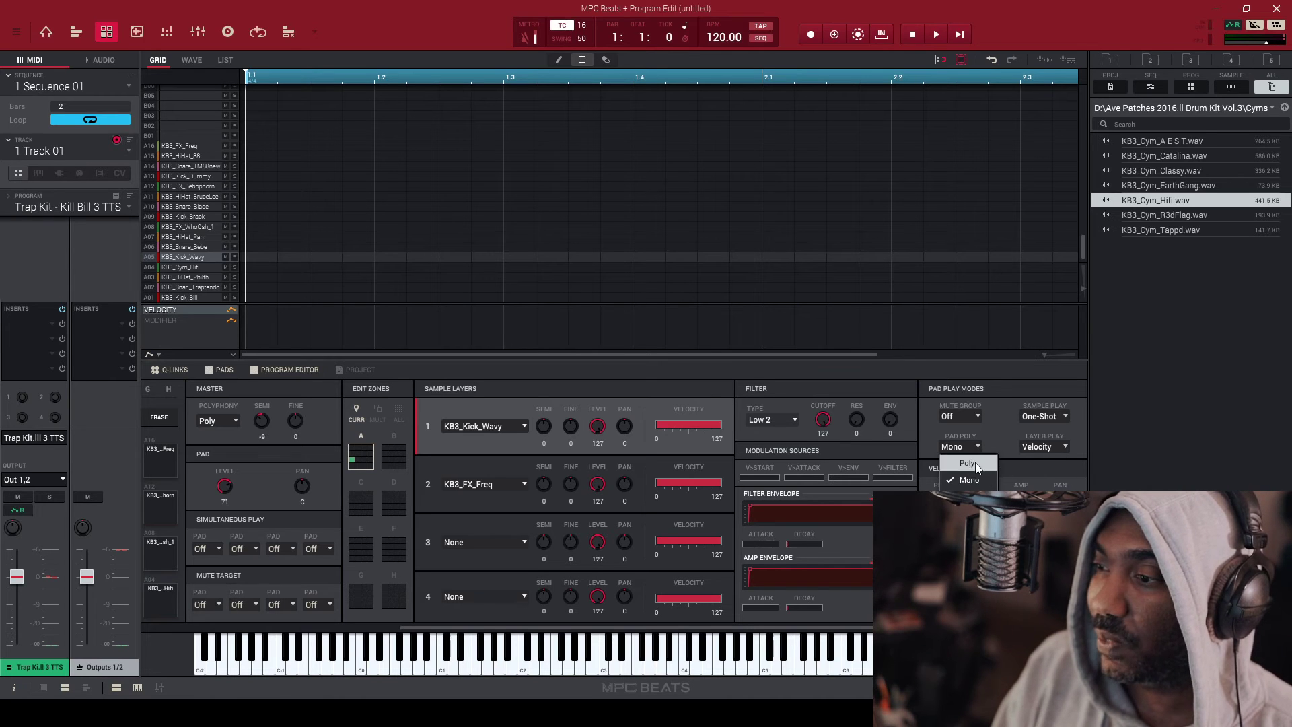
pyautogui.click(1004, 419)
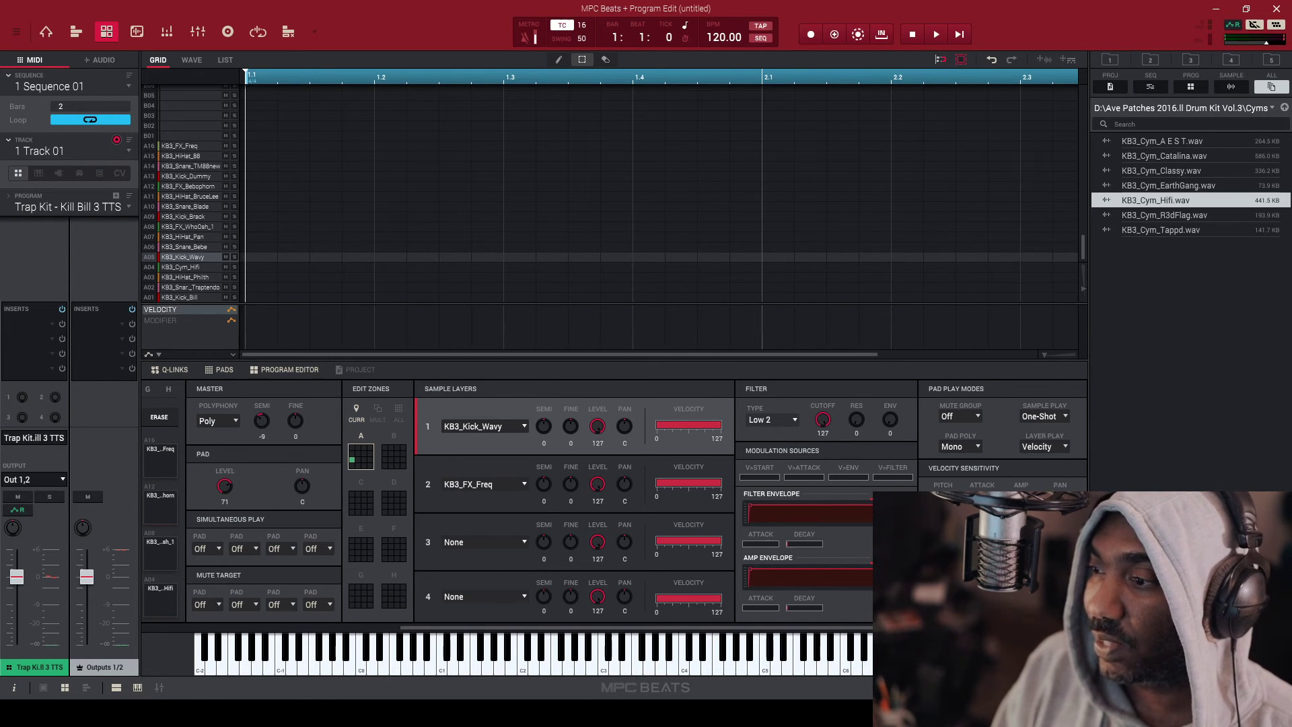
pyautogui.click(171, 370)
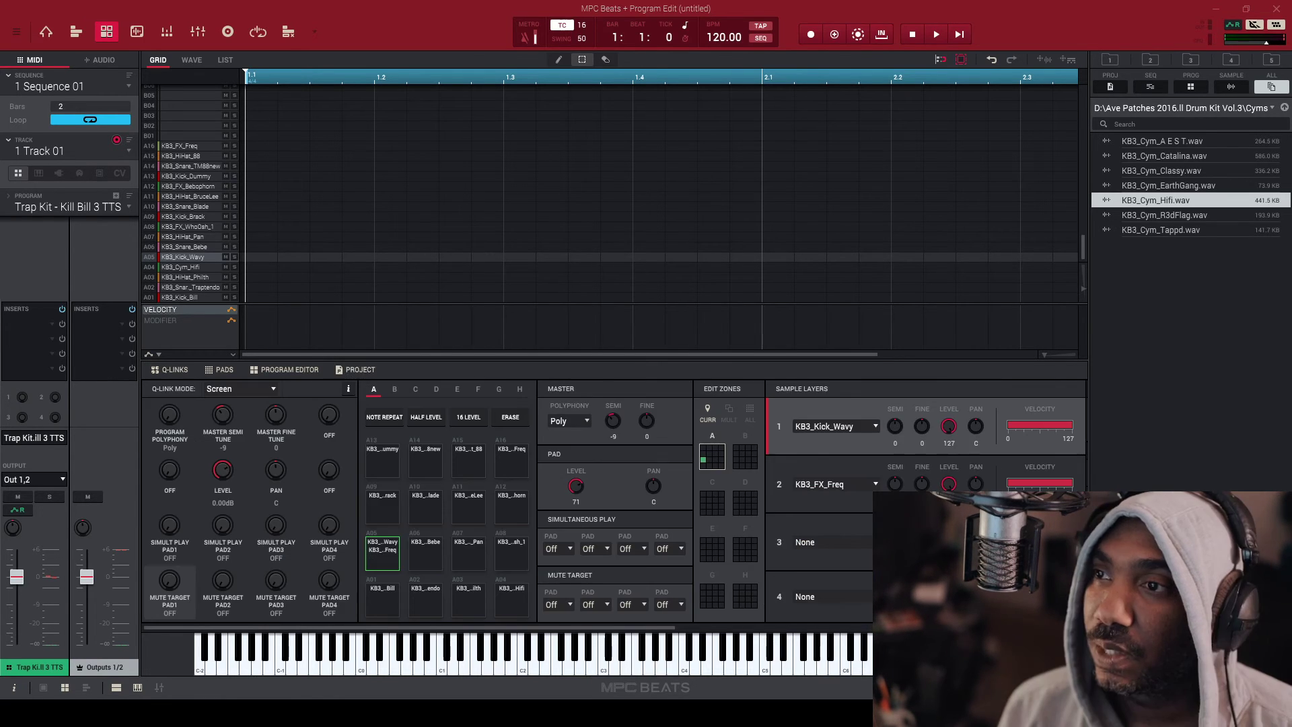
# Step: In the Pad Channel mixer, load AIR Reverb into pad A05's first insert and audition it
pyautogui.click(46, 688)
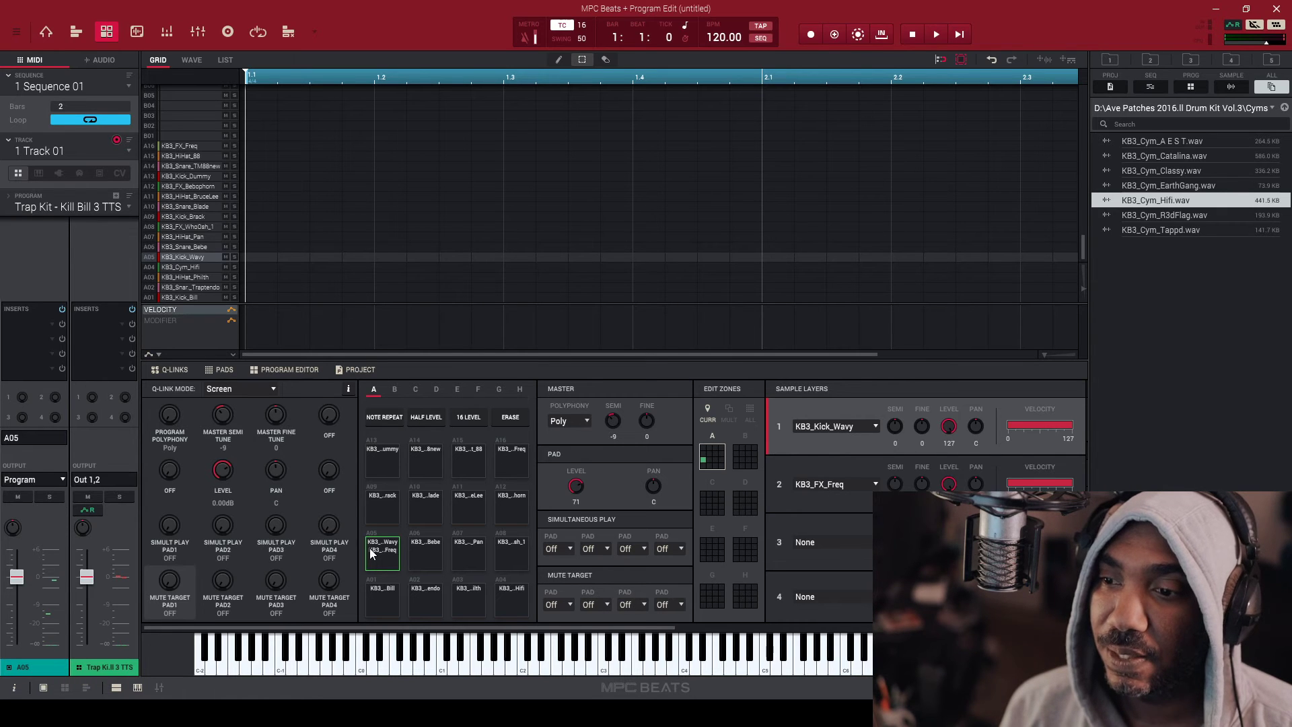
pyautogui.click(378, 596)
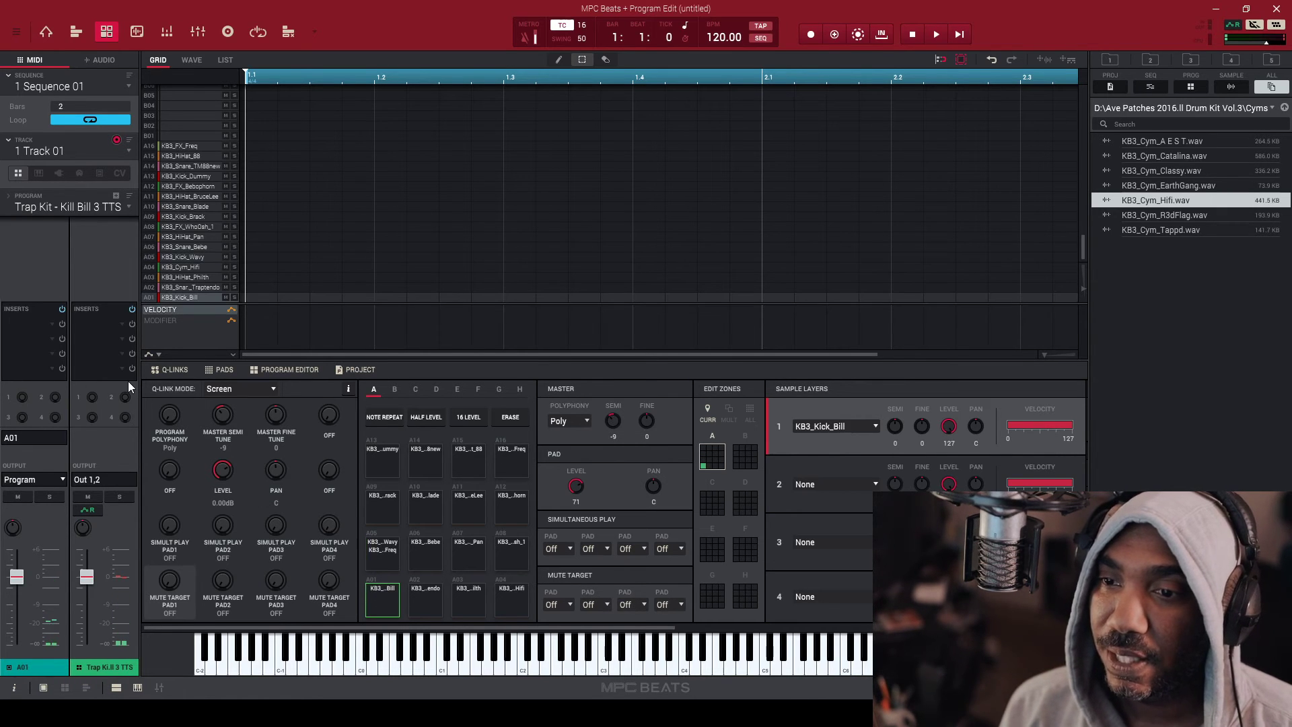
pyautogui.click(390, 551)
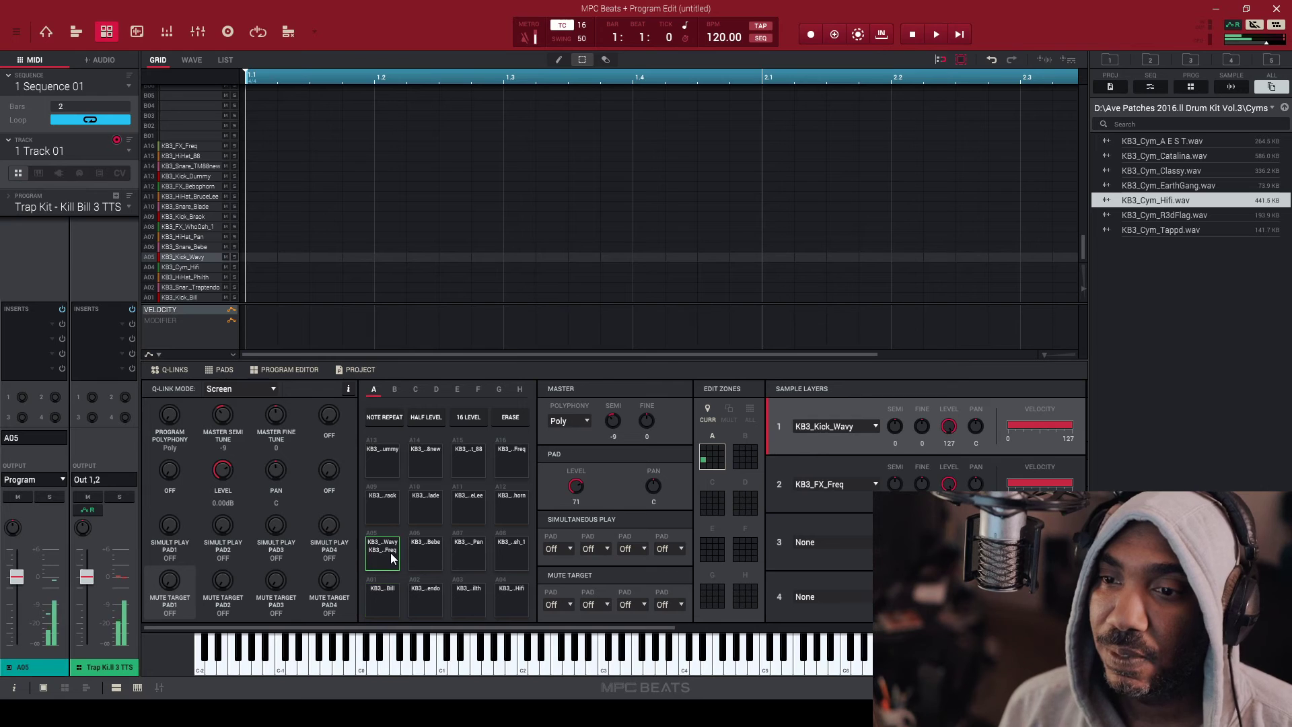
pyautogui.doubleClick(31, 325)
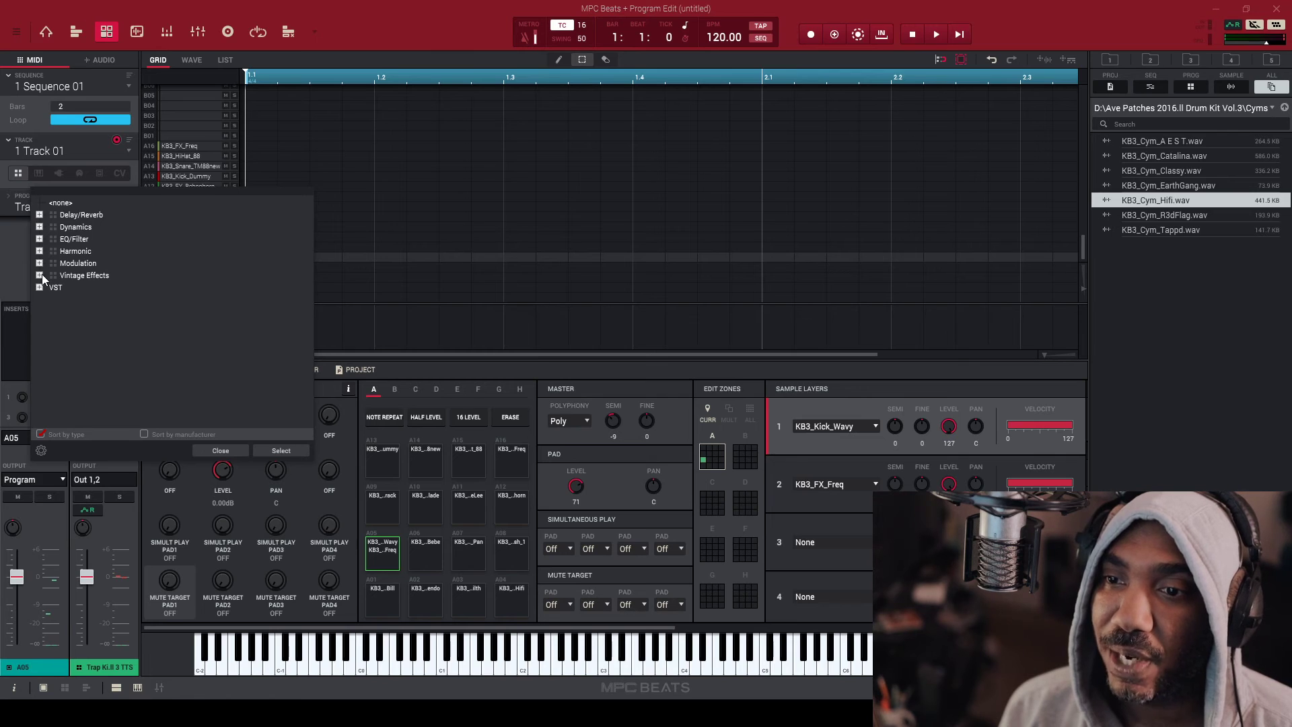
pyautogui.click(38, 214)
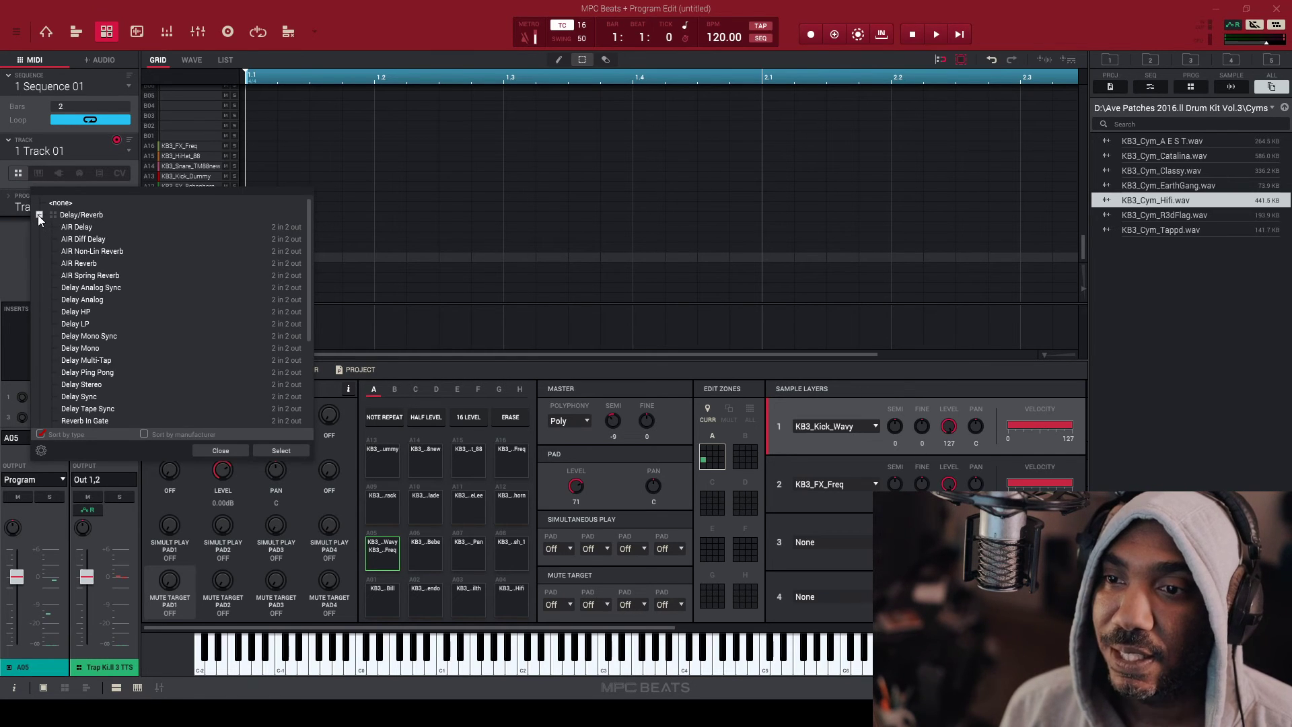
pyautogui.click(118, 263)
pyautogui.click(296, 450)
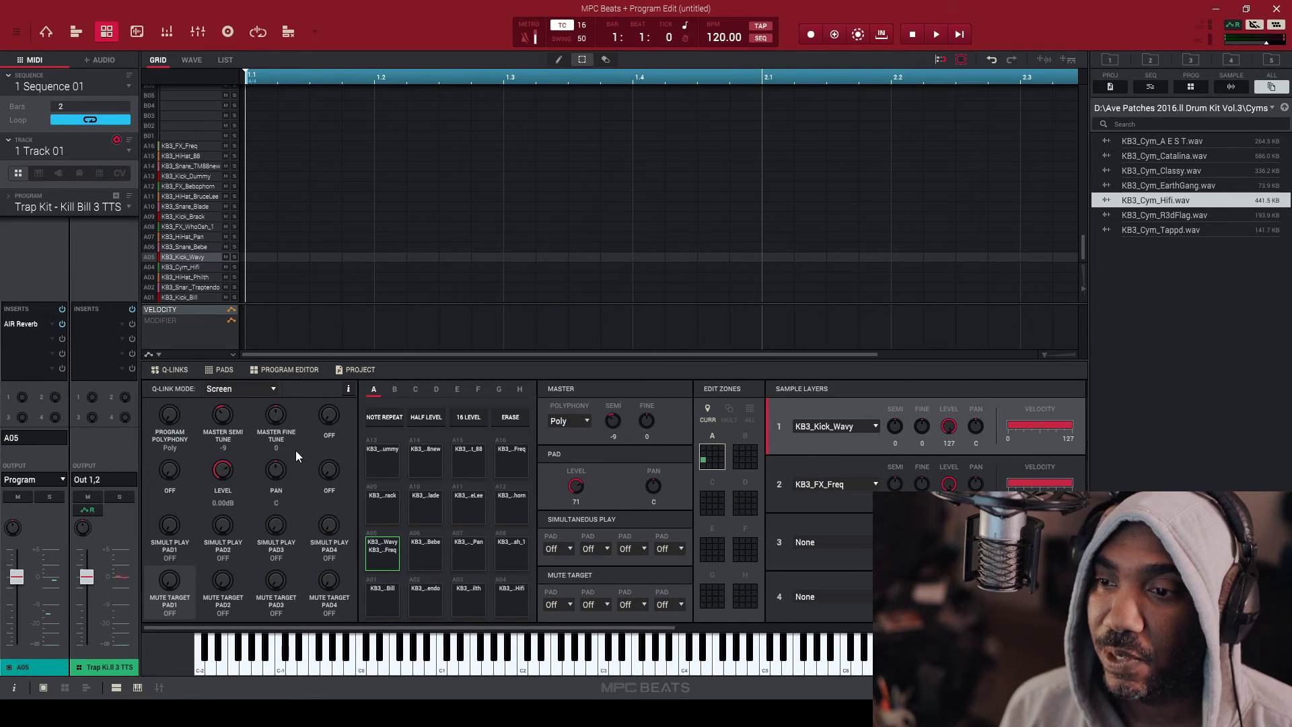
pyautogui.click(384, 560)
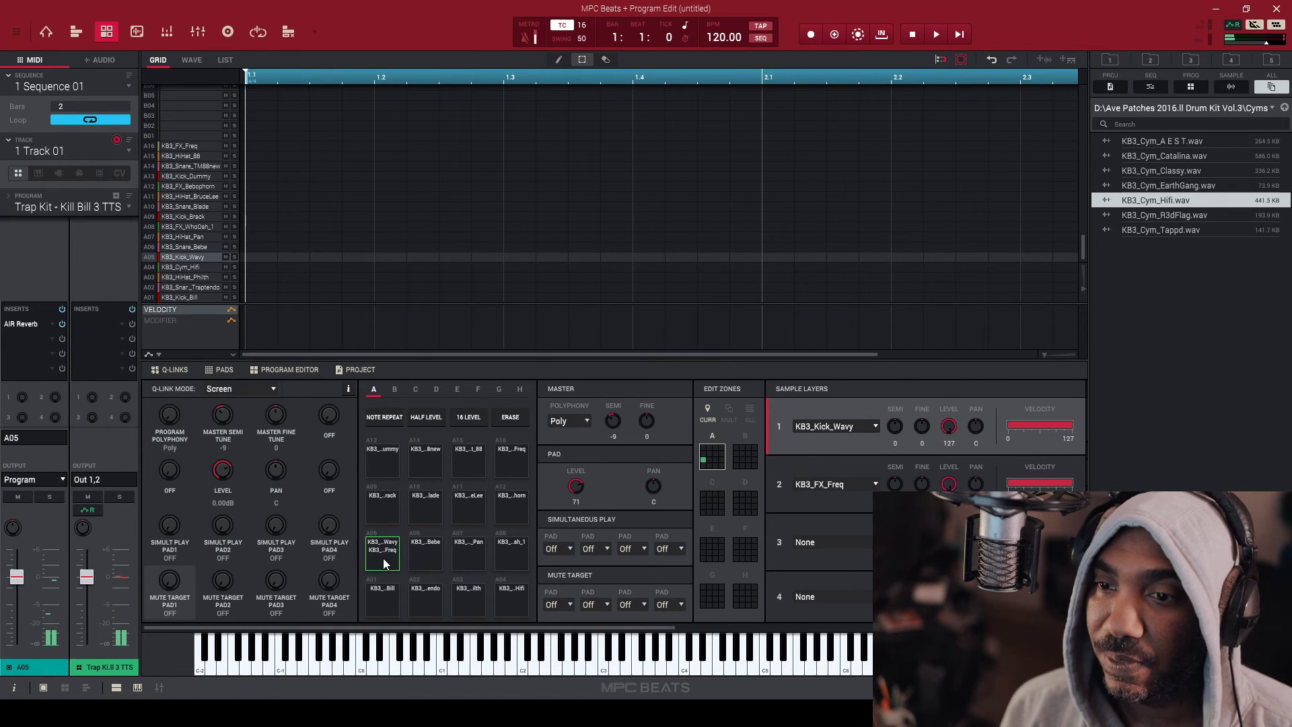
# Step: Inspect the AIR Reverb settings, browse the program, MIDI and pad mixer views, then select pad A01
pyautogui.click(26, 326)
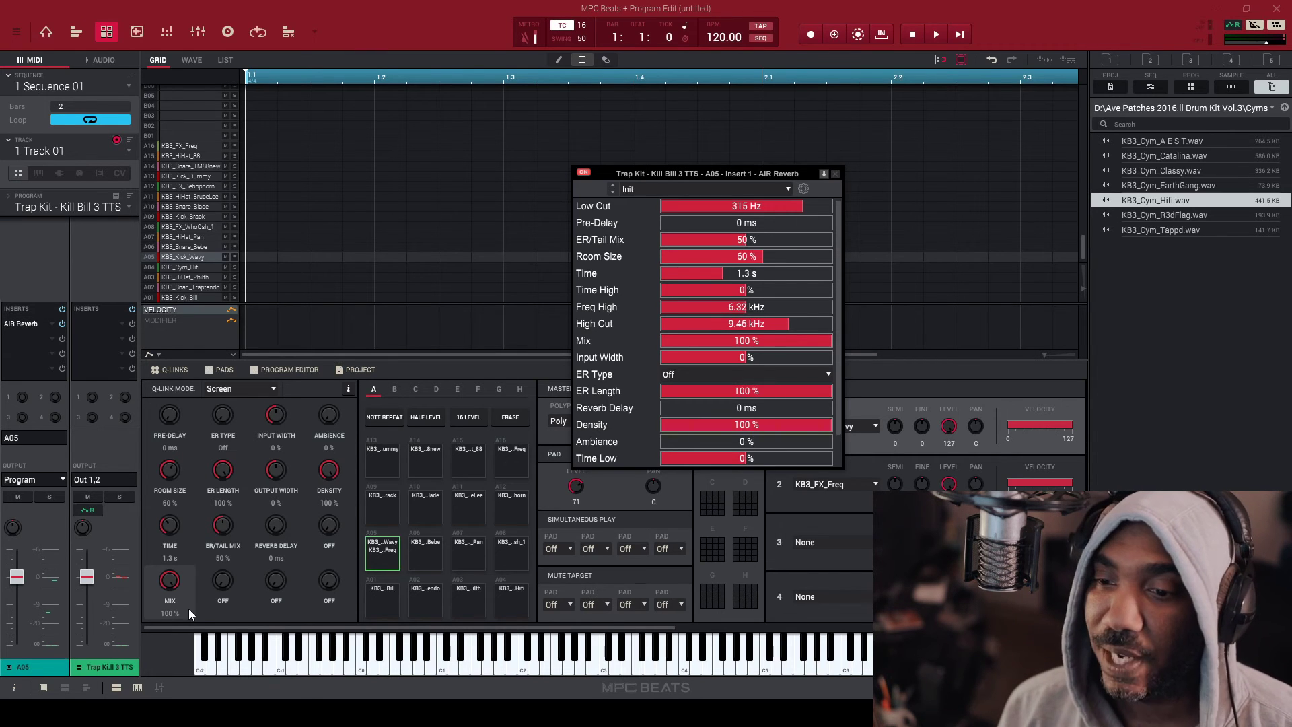
pyautogui.click(66, 688)
pyautogui.click(66, 689)
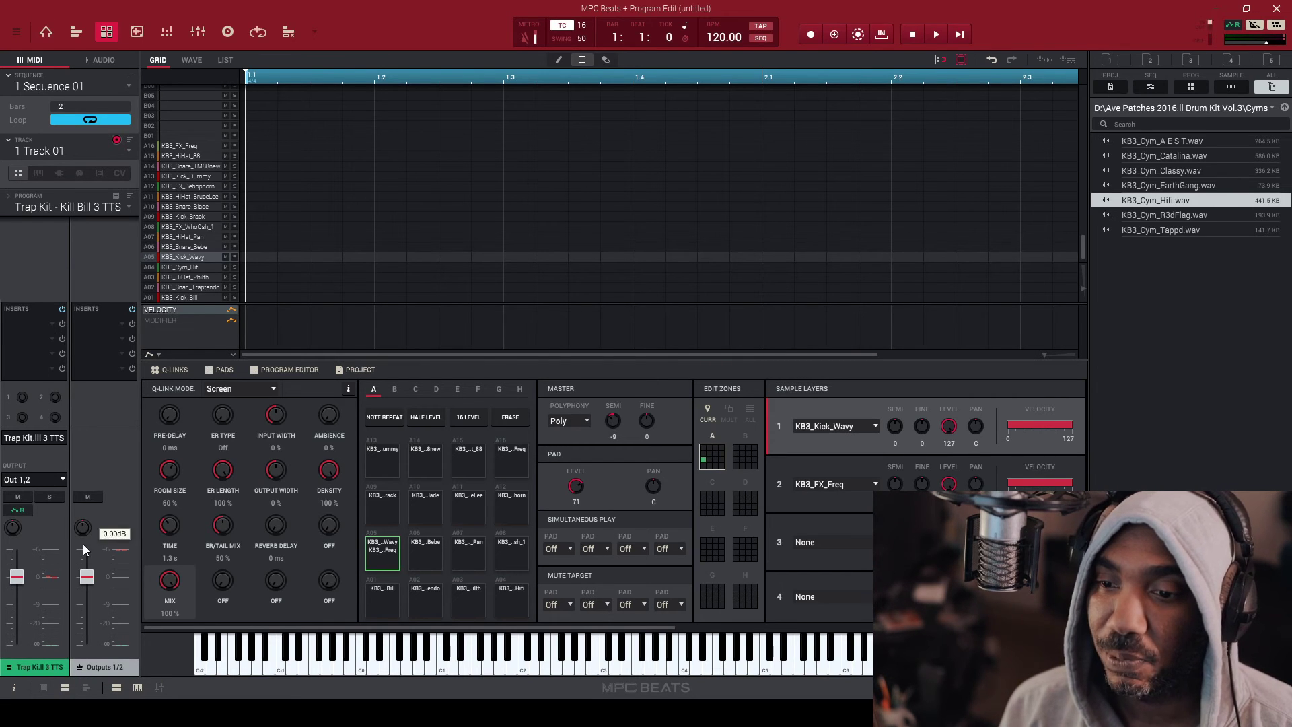
pyautogui.click(87, 687)
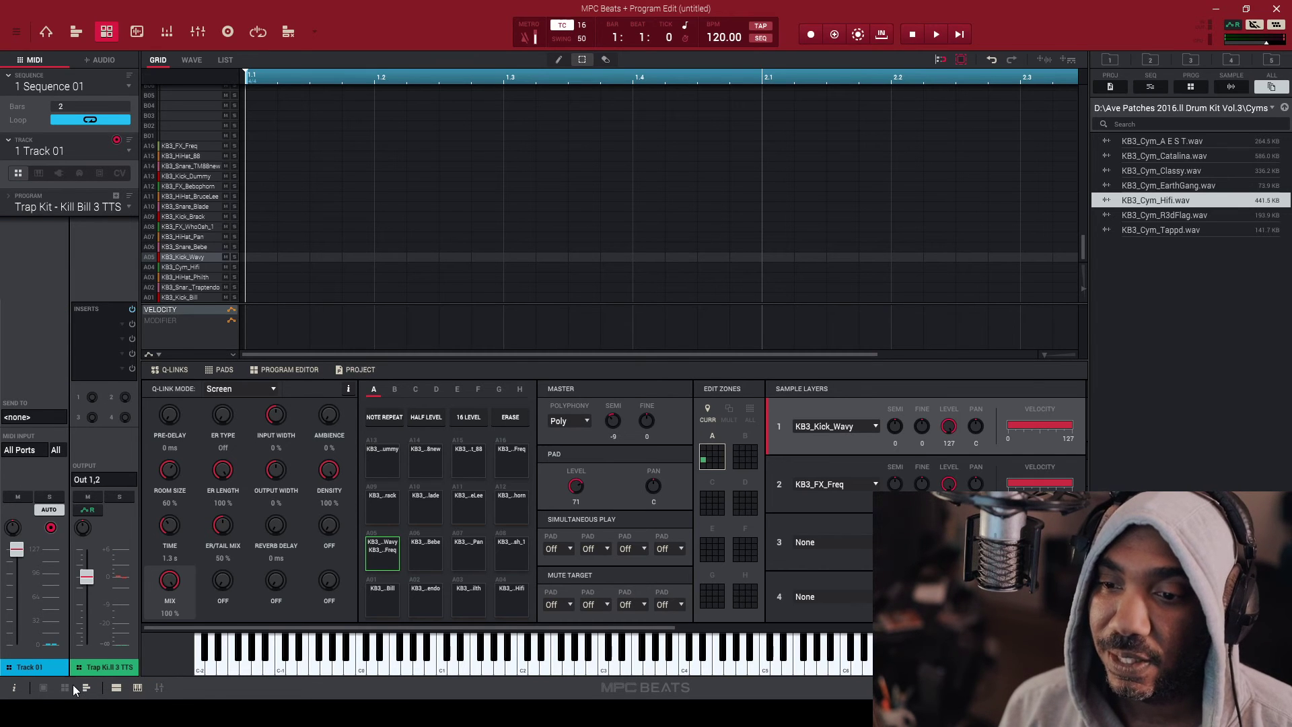
pyautogui.click(66, 687)
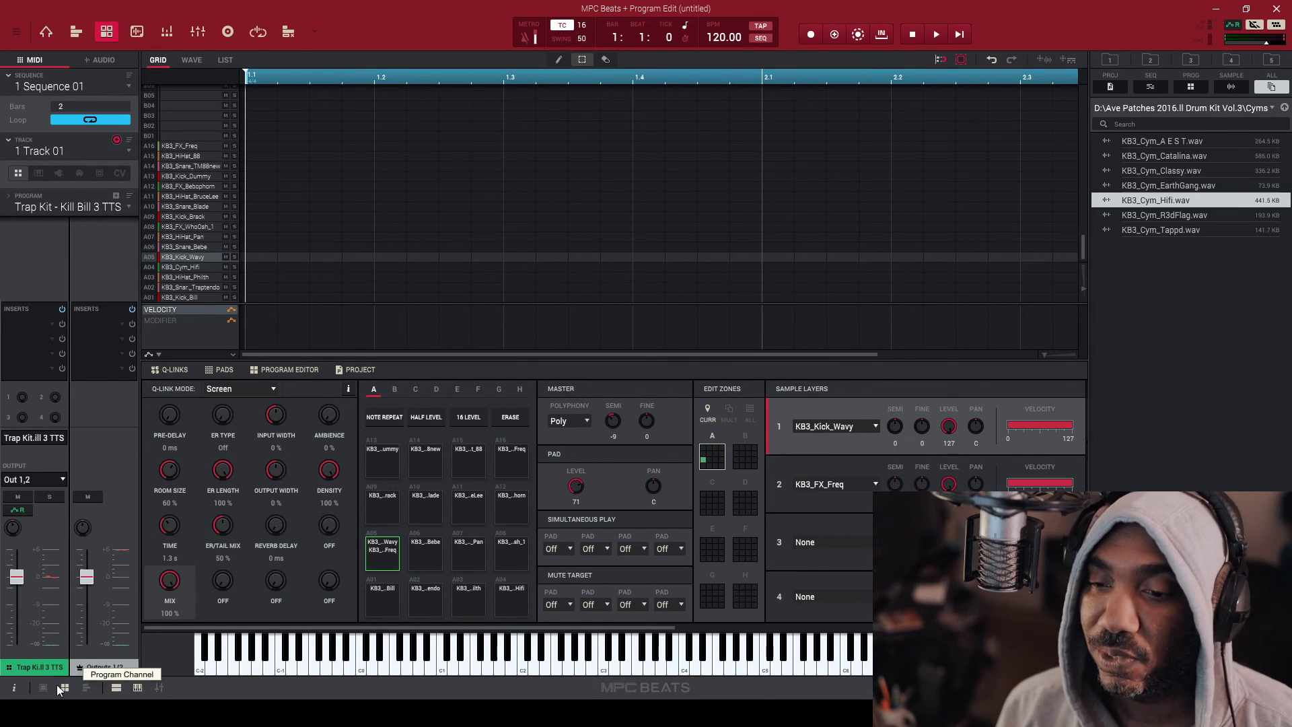
pyautogui.click(44, 687)
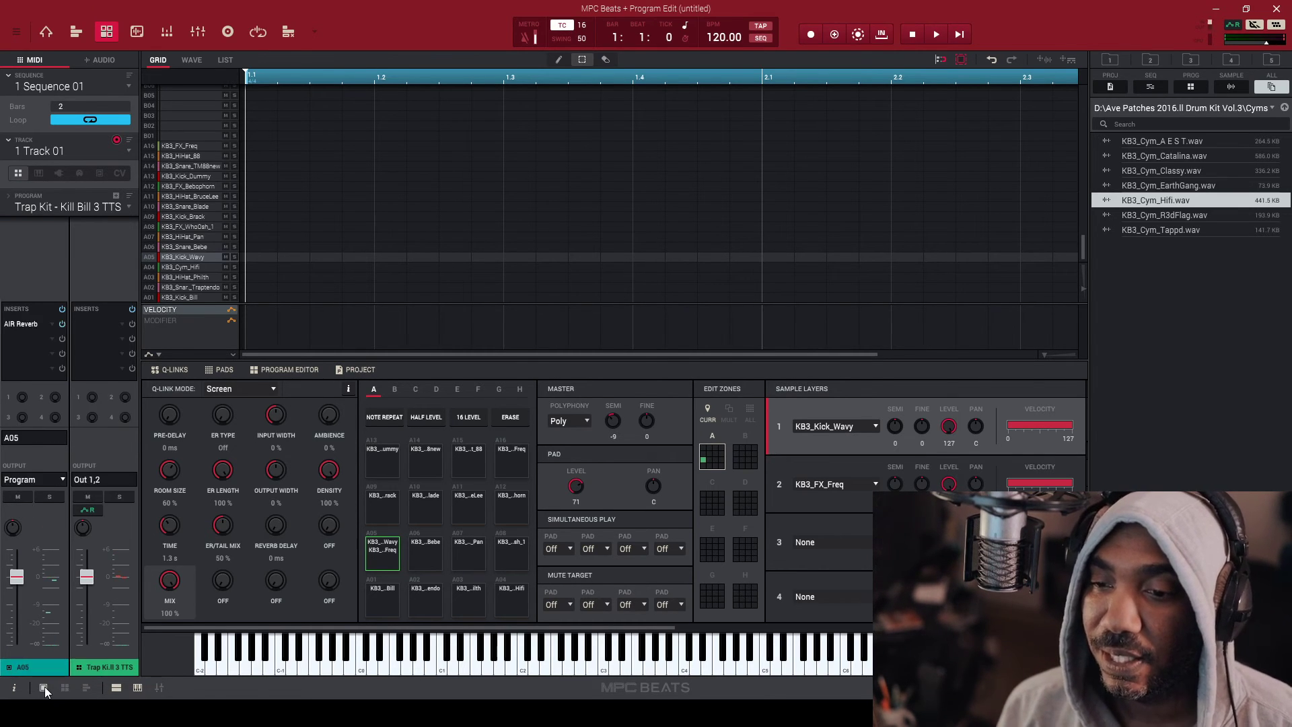
pyautogui.click(389, 590)
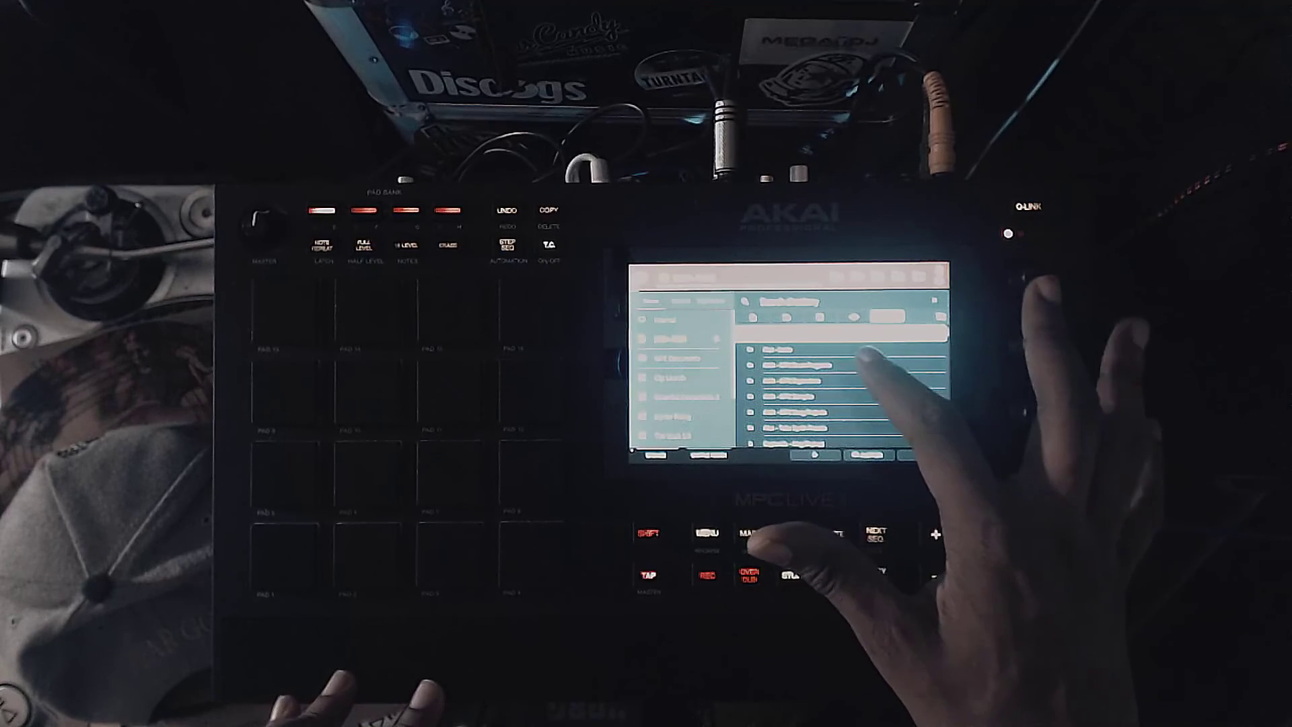
# Step: In the MPC Live browser, filter the folder to programs and load 'Trap Kit - Kill Bill 3 TTS' onto Track 01
pyautogui.doubleClick(865, 350)
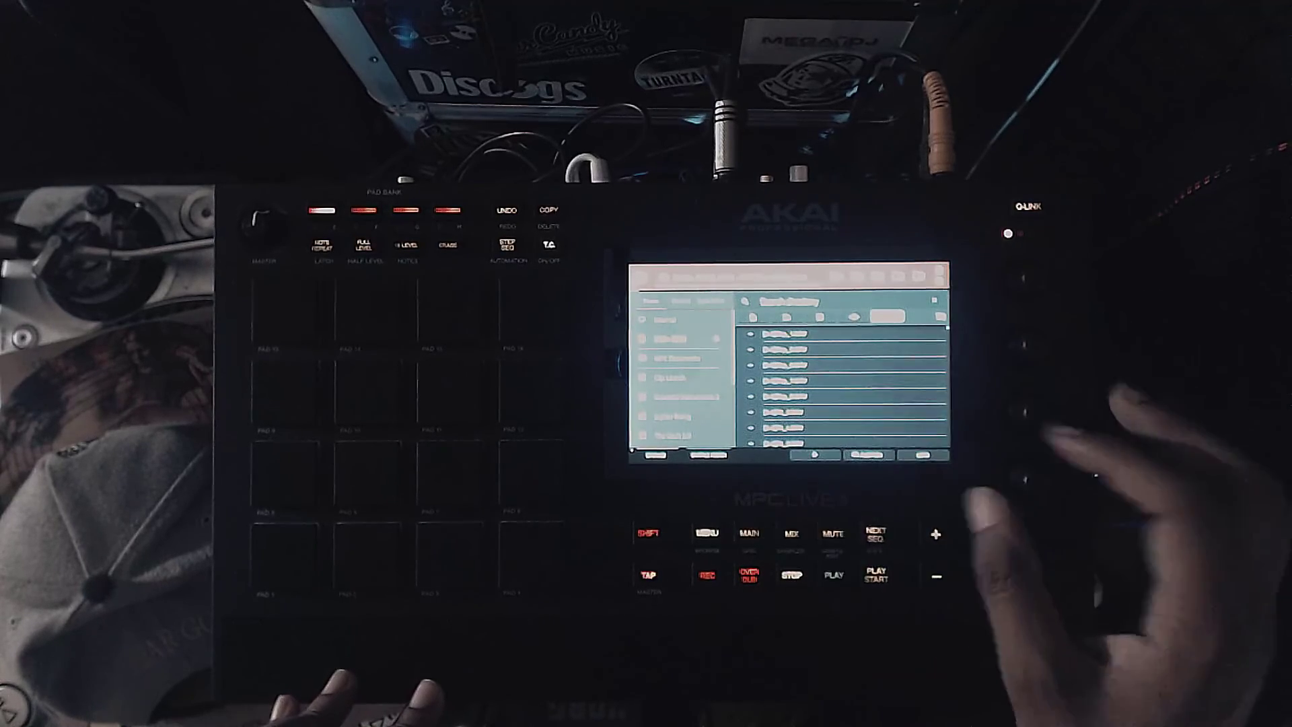
pyautogui.click(820, 316)
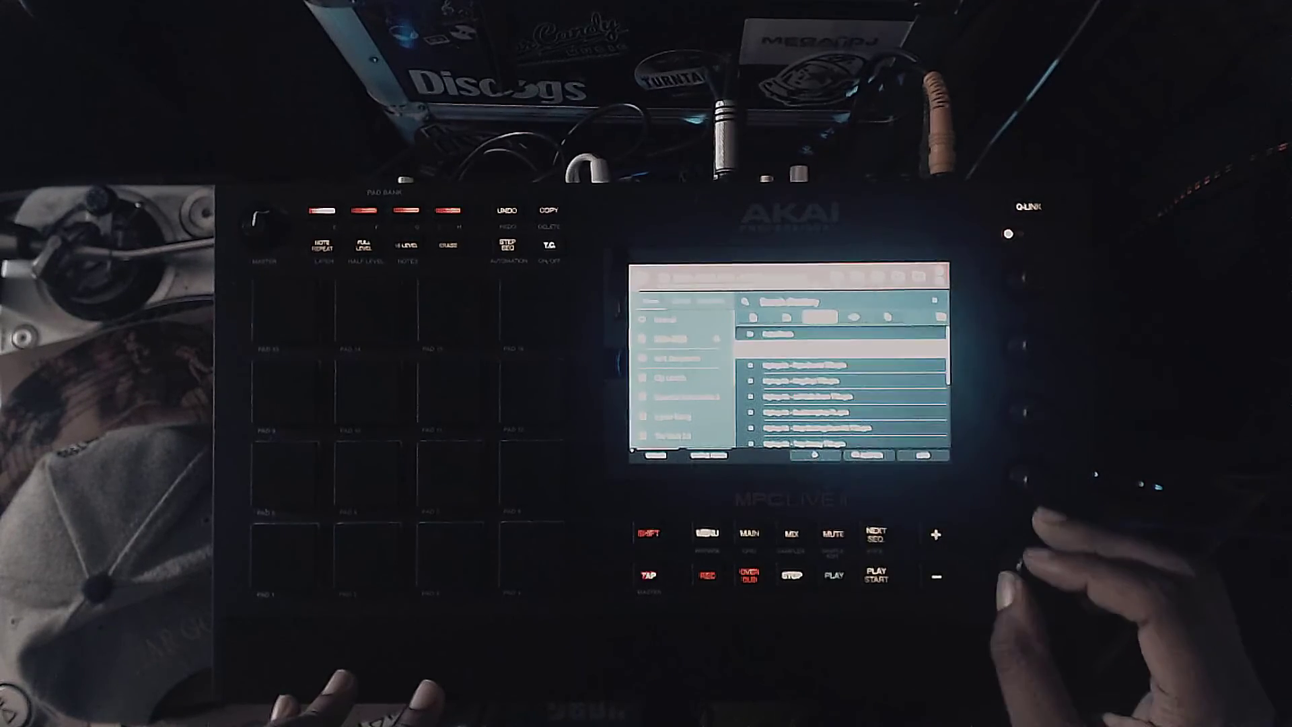
pyautogui.scroll(-6, 841, 384)
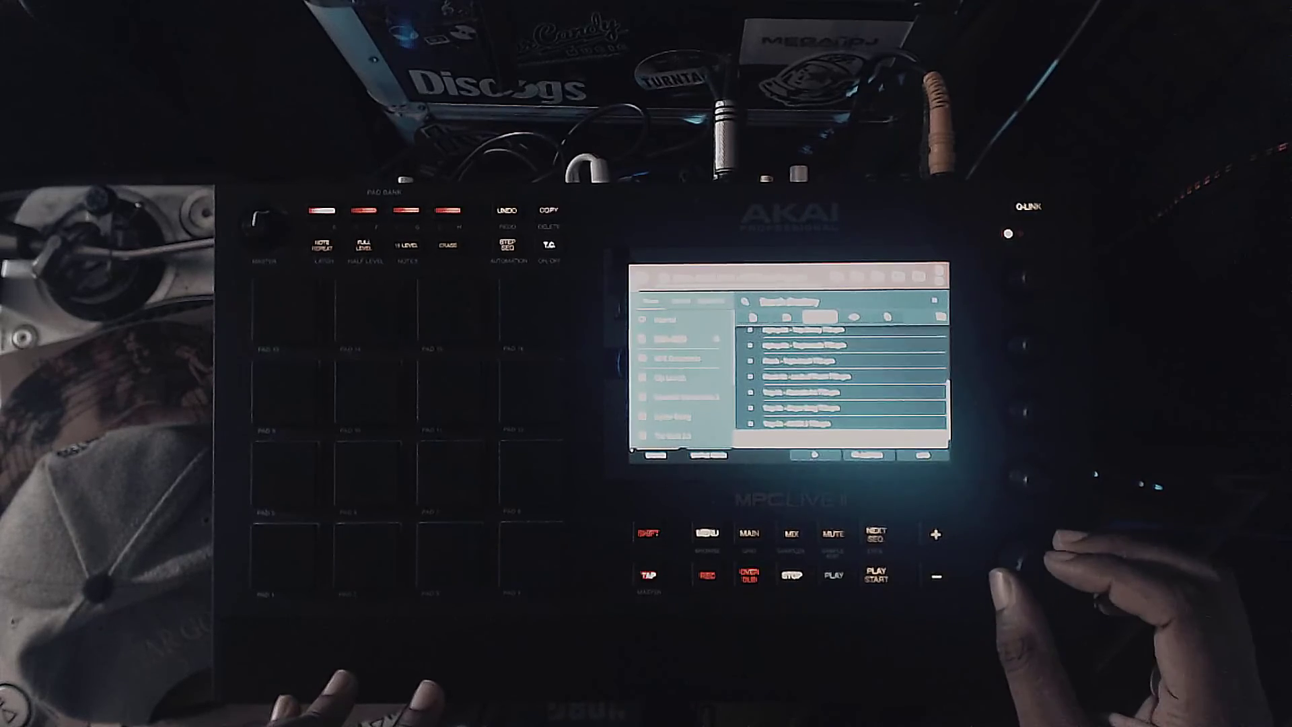
pyautogui.scroll(-2, 841, 383)
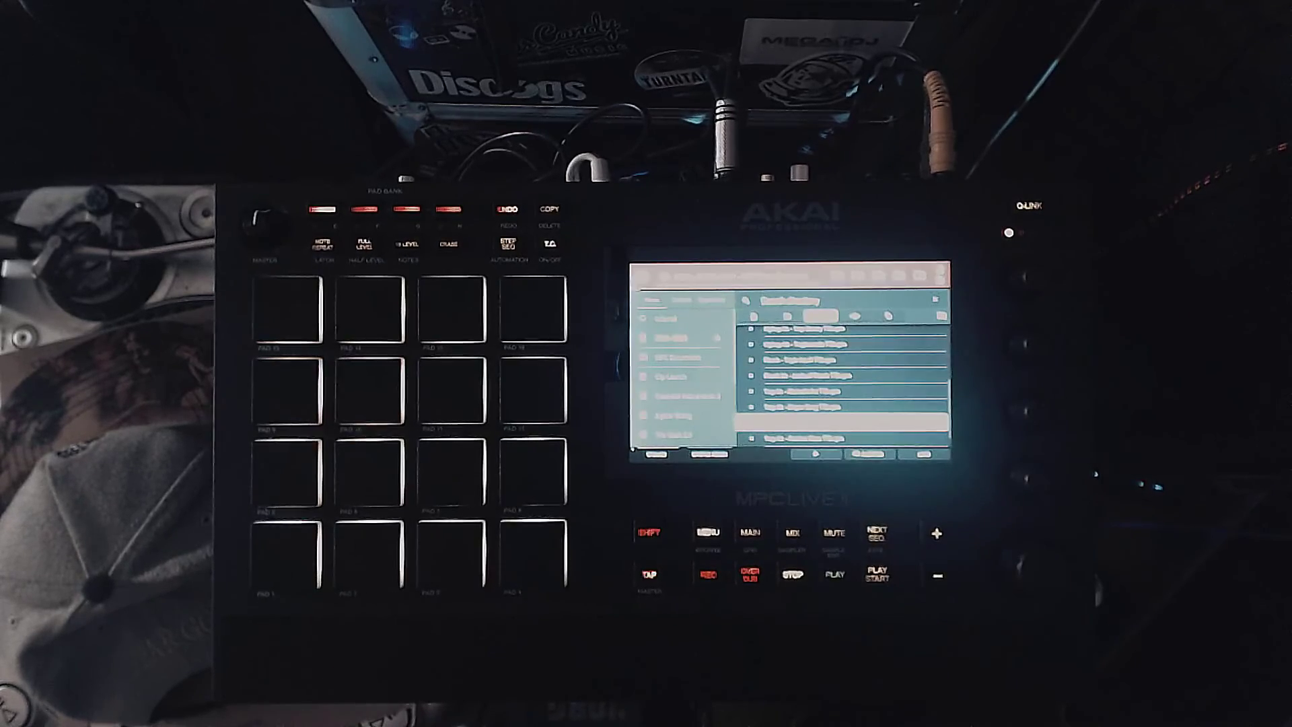
pyautogui.click(750, 532)
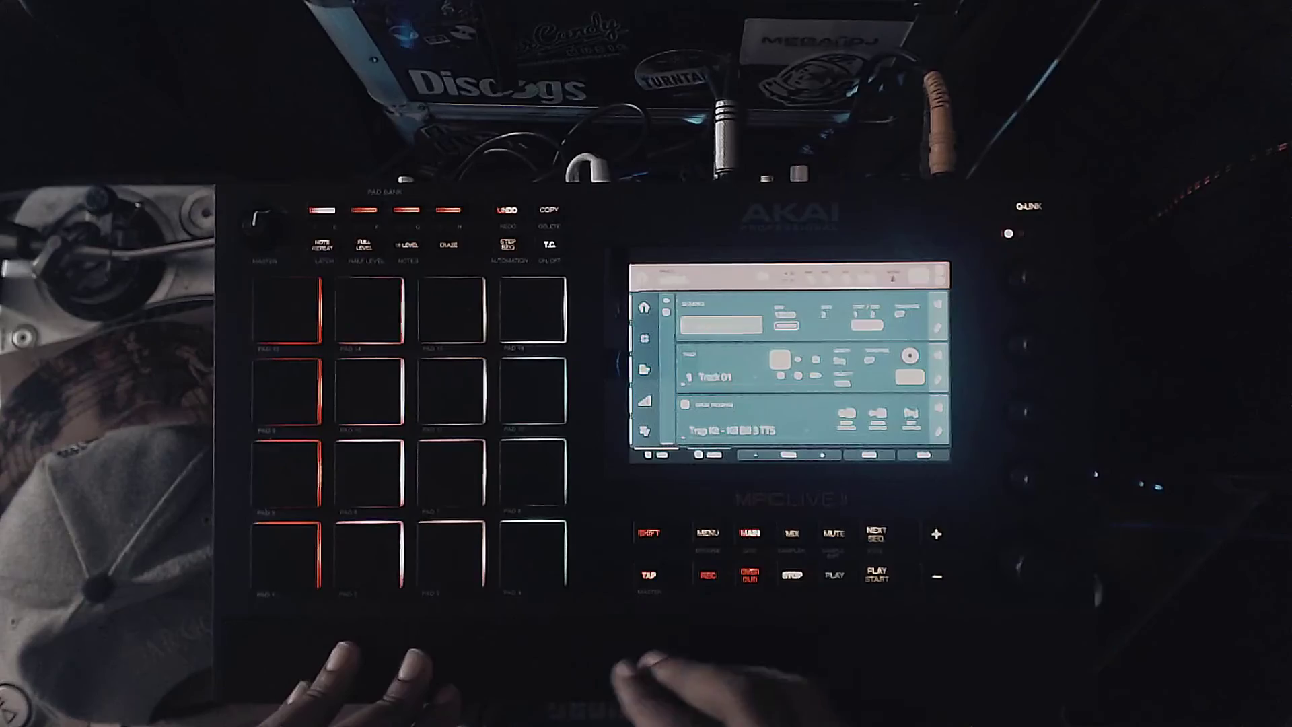
pyautogui.click(444, 555)
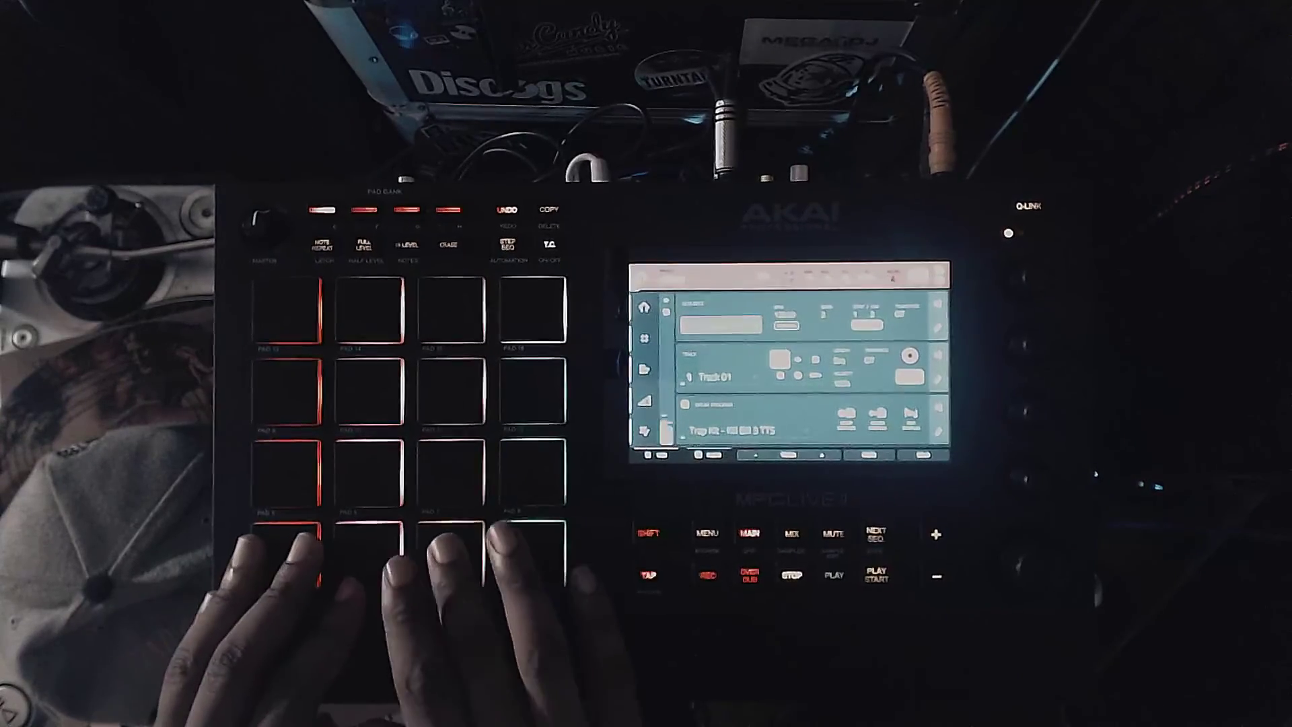